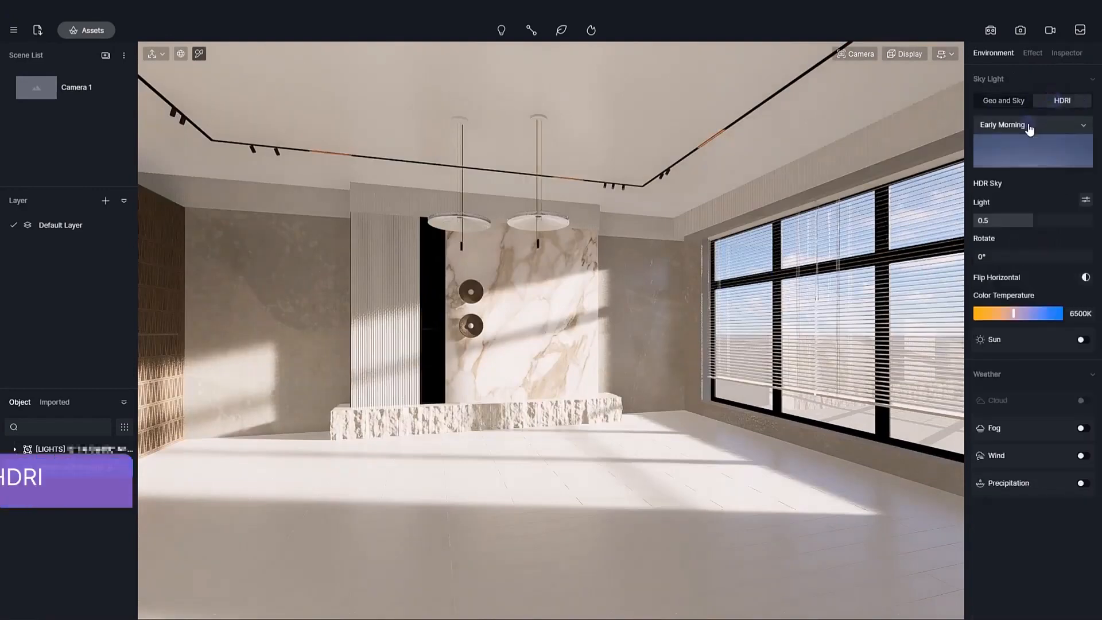
Load the custom cannon_8k HDRI as the sky and rotate it to 226.7°
click(1028, 175)
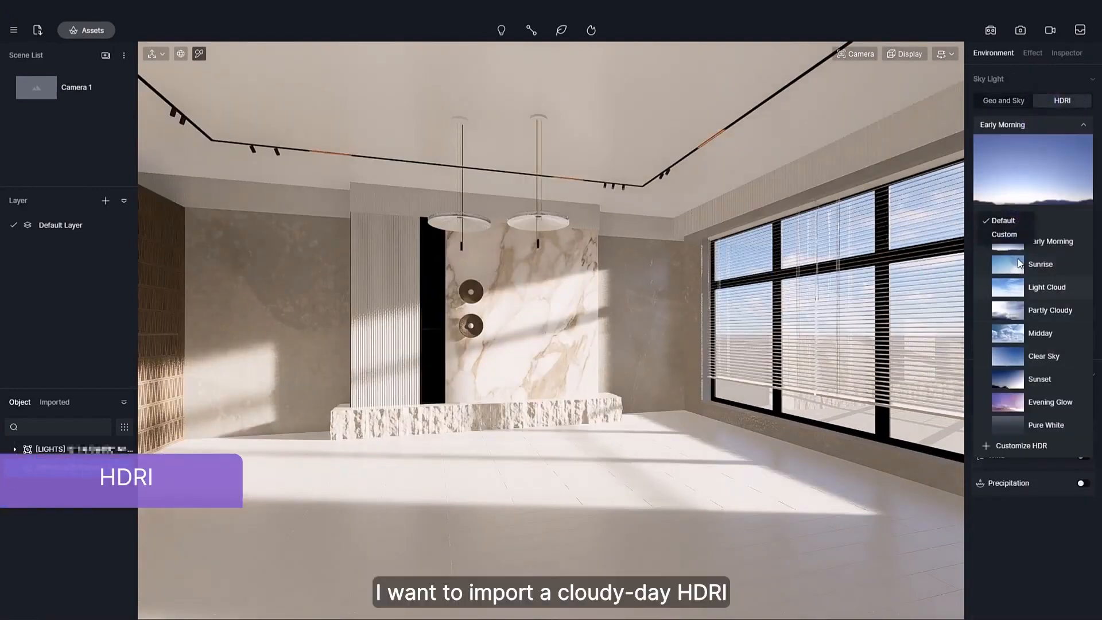
click(1004, 234)
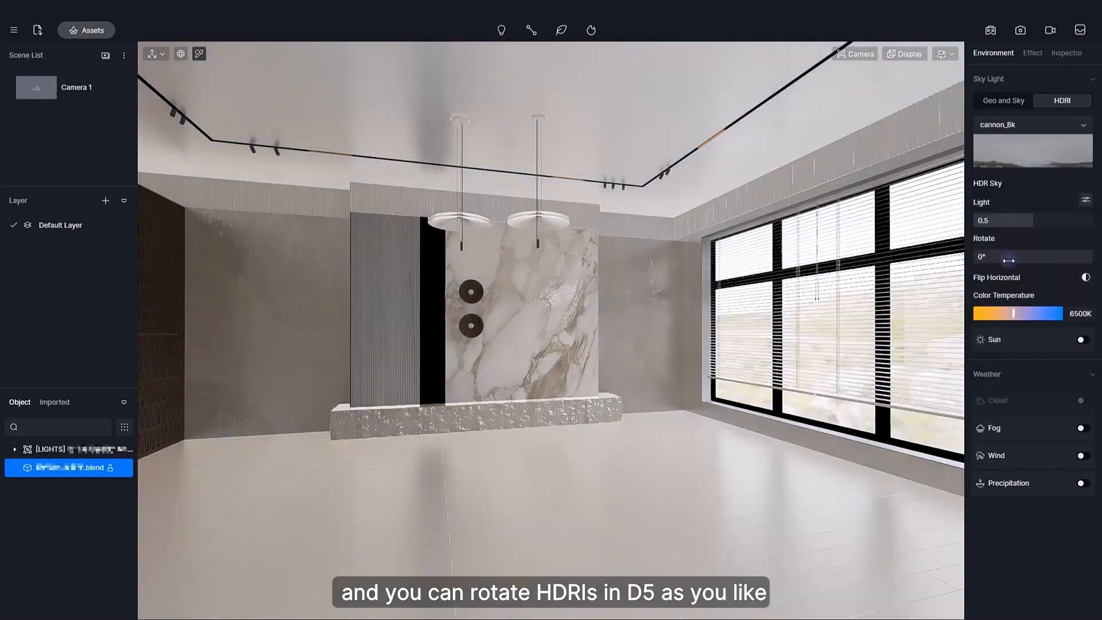
drag(1006, 257, 1058, 266)
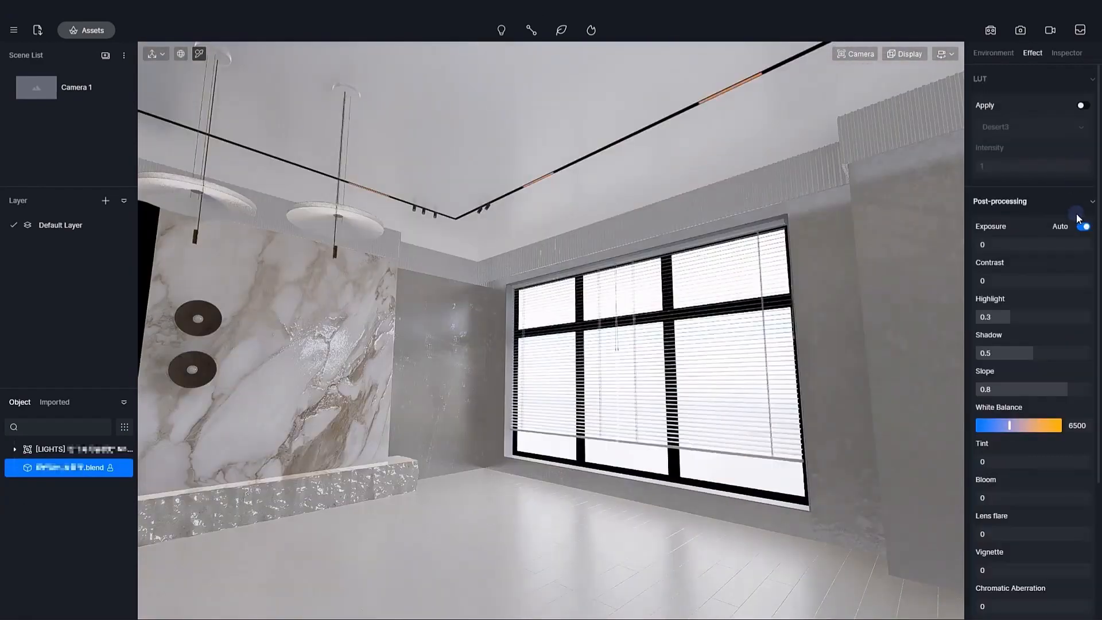
Turn off auto exposure and set the sun to 5400K, disk radius 2.2, altitude 47.4 and azimuth 283.7
click(1081, 226)
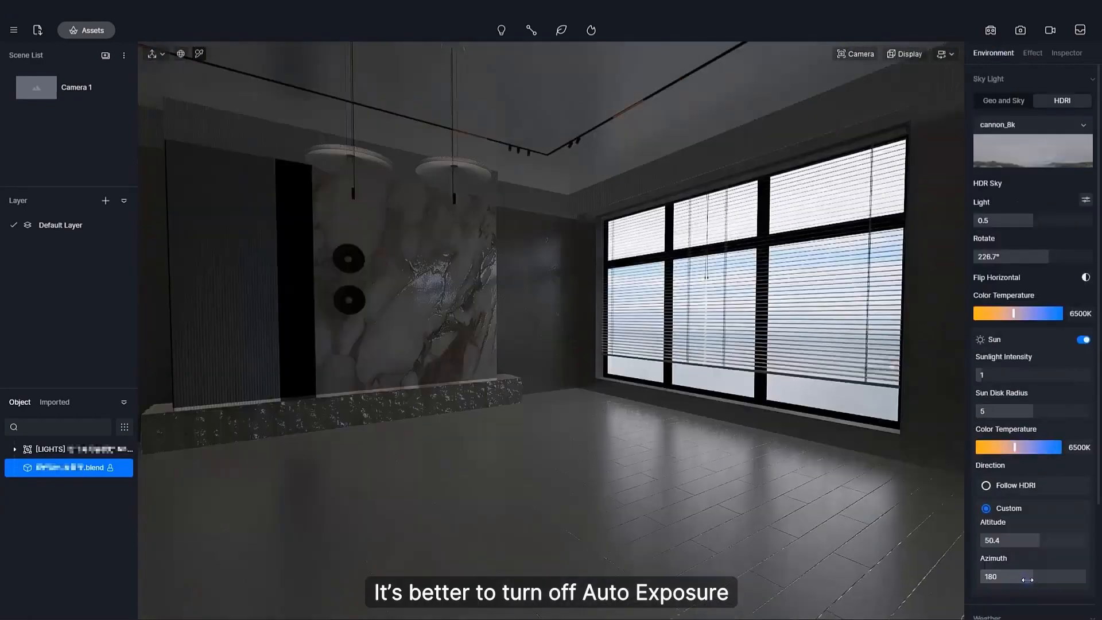
drag(1034, 577, 1072, 579)
drag(1012, 447, 1008, 447)
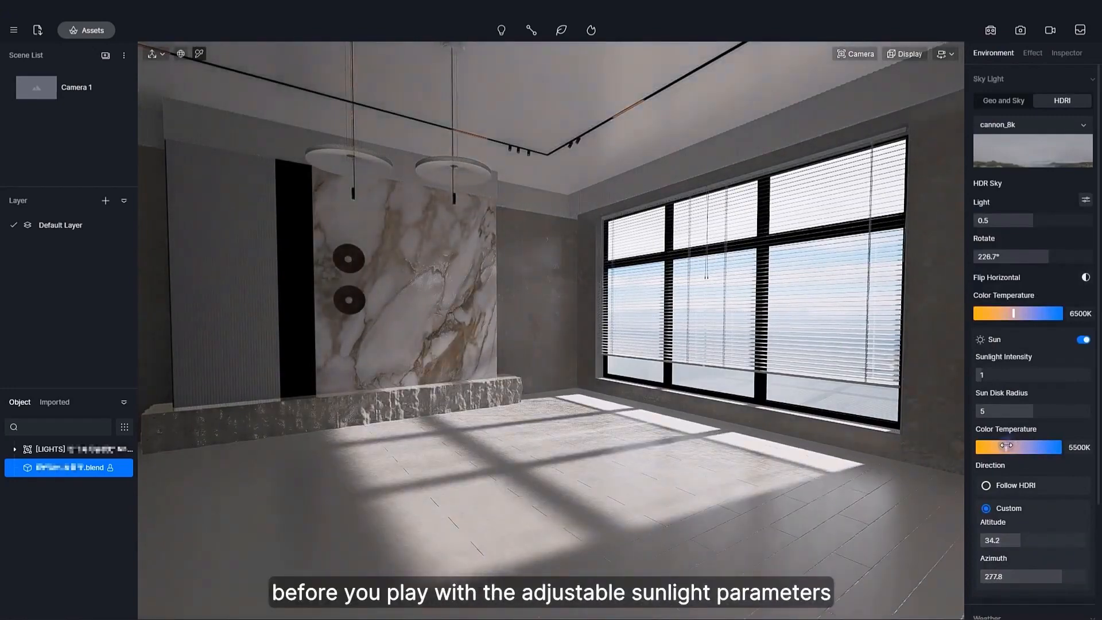
drag(1007, 446, 1005, 447)
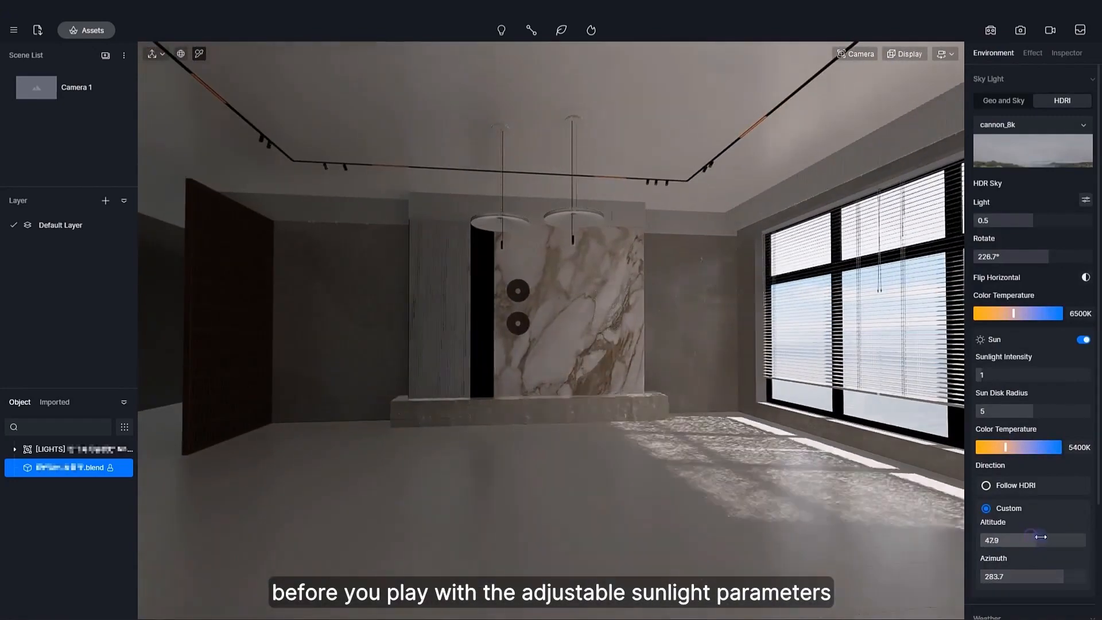
drag(1020, 539, 1042, 522)
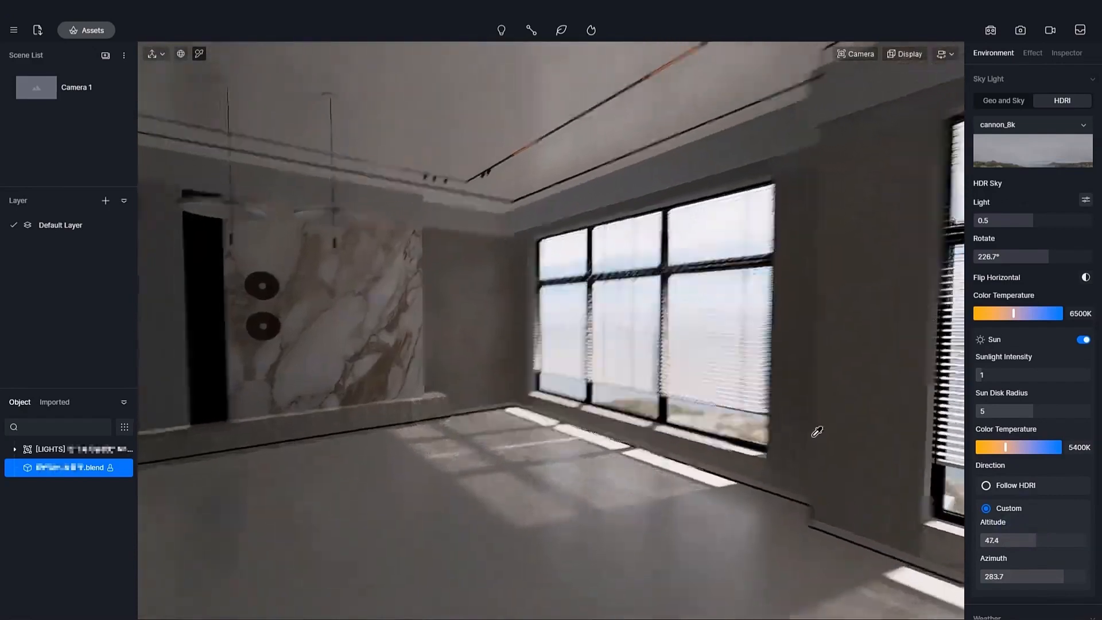
drag(983, 411, 1000, 411)
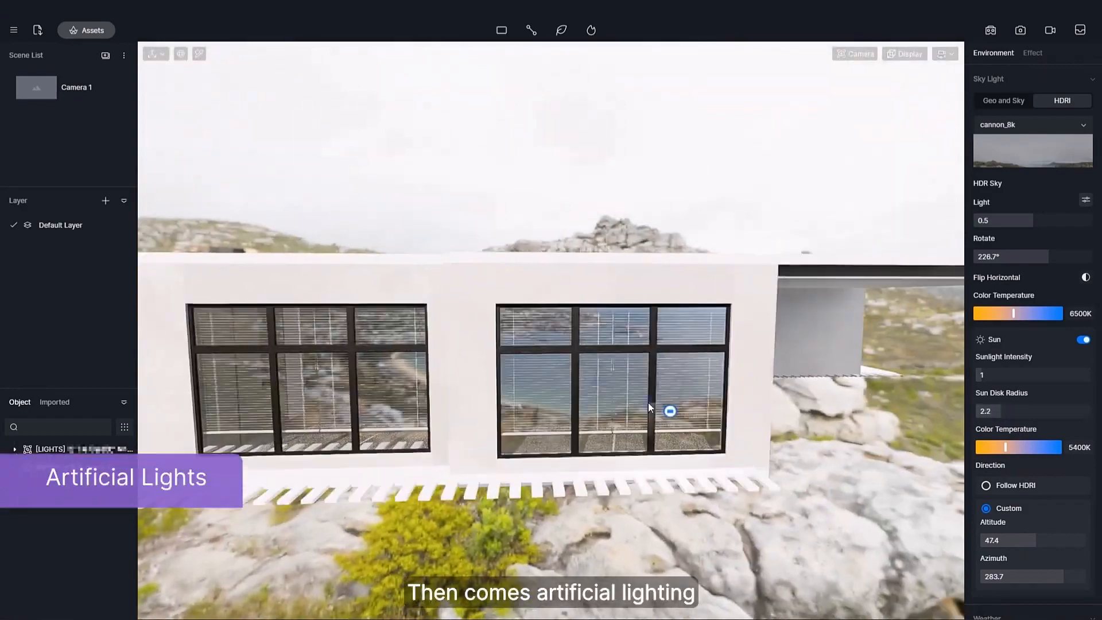
Place a rectangular light outside the windows, rotated 297° about X, about 7001 × 3976 in size, with intensity 33
click(669, 411)
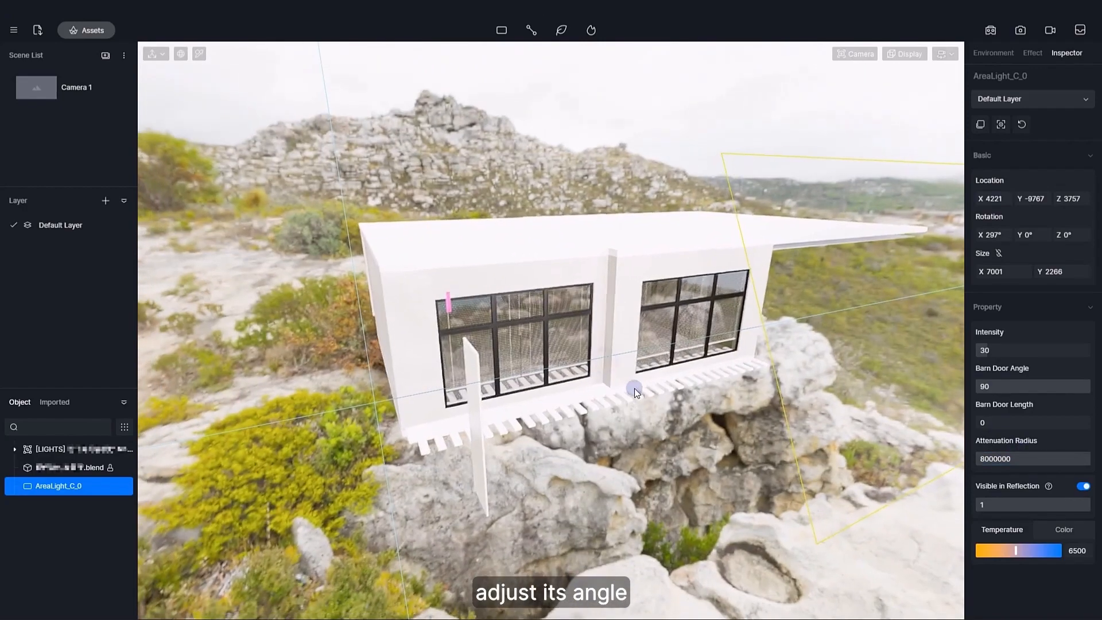
click(634, 388)
key(w)
right_drag(634, 388, 656, 382)
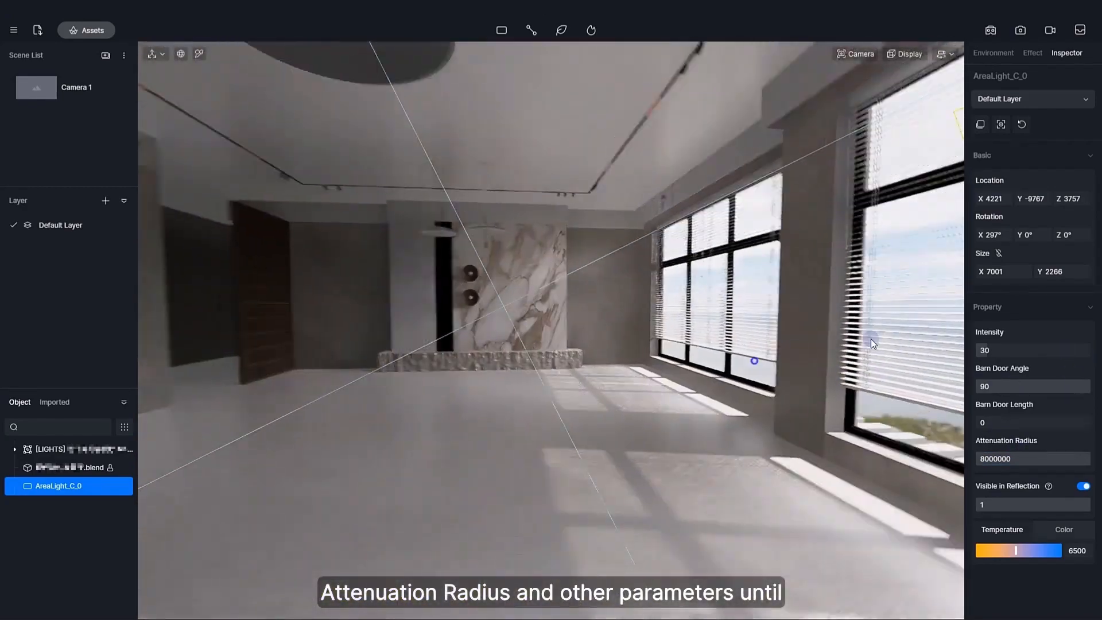
right_drag(871, 339, 996, 368)
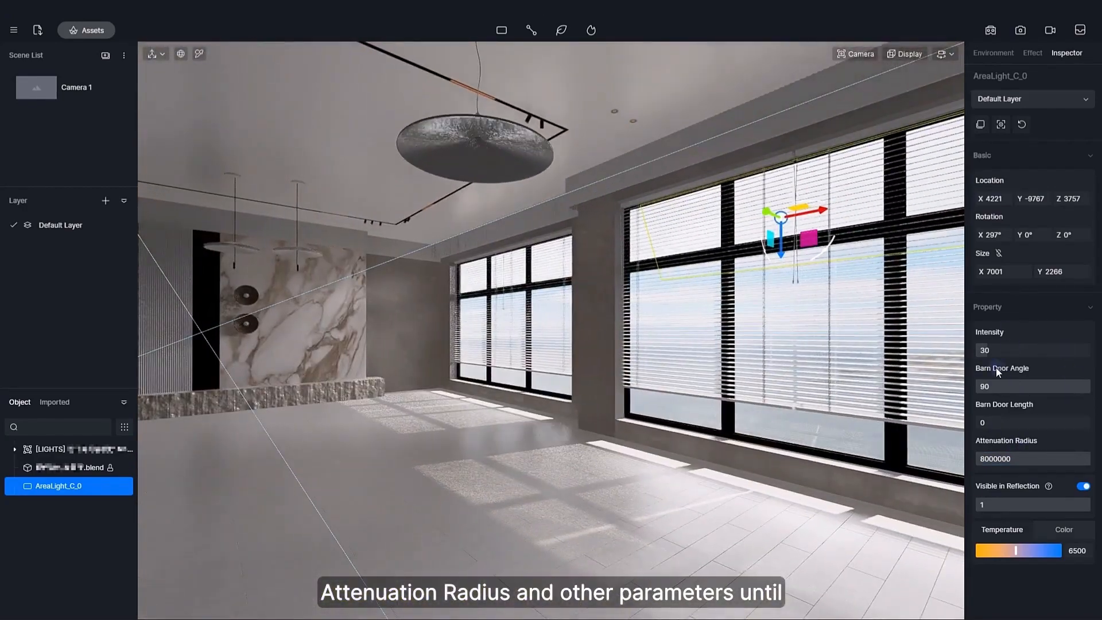
mouse_move(999, 350)
mouse_down()
mouse_move(1036, 349)
mouse_move(983, 350)
mouse_move(989, 343)
mouse_up()
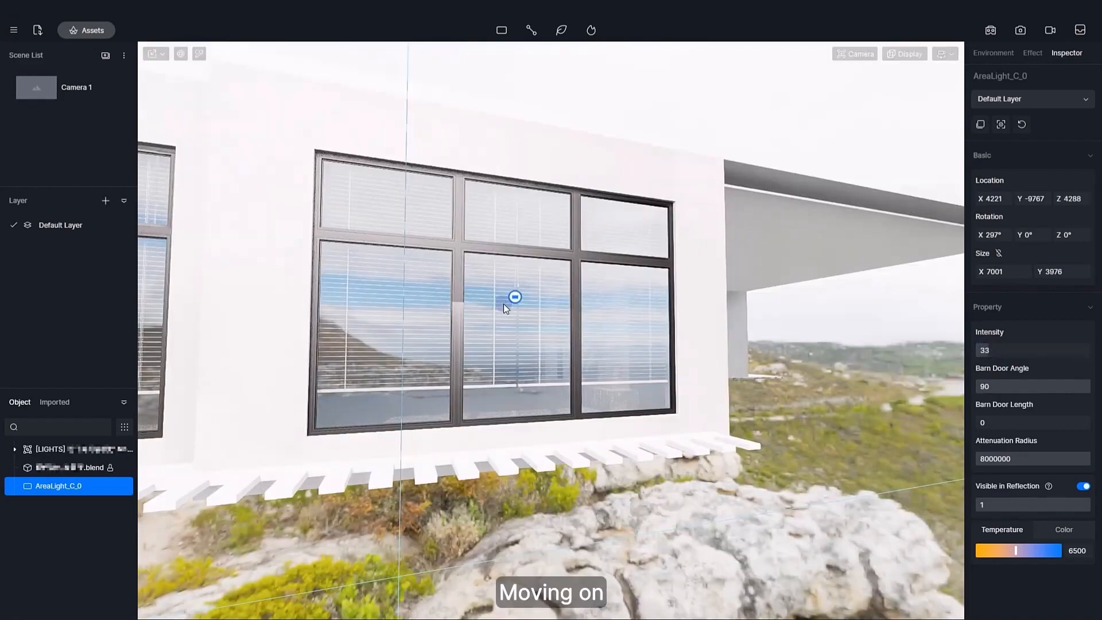
Place a second rectangular light outside the living room window, rotated 270° about X and widened to about 2524
click(504, 305)
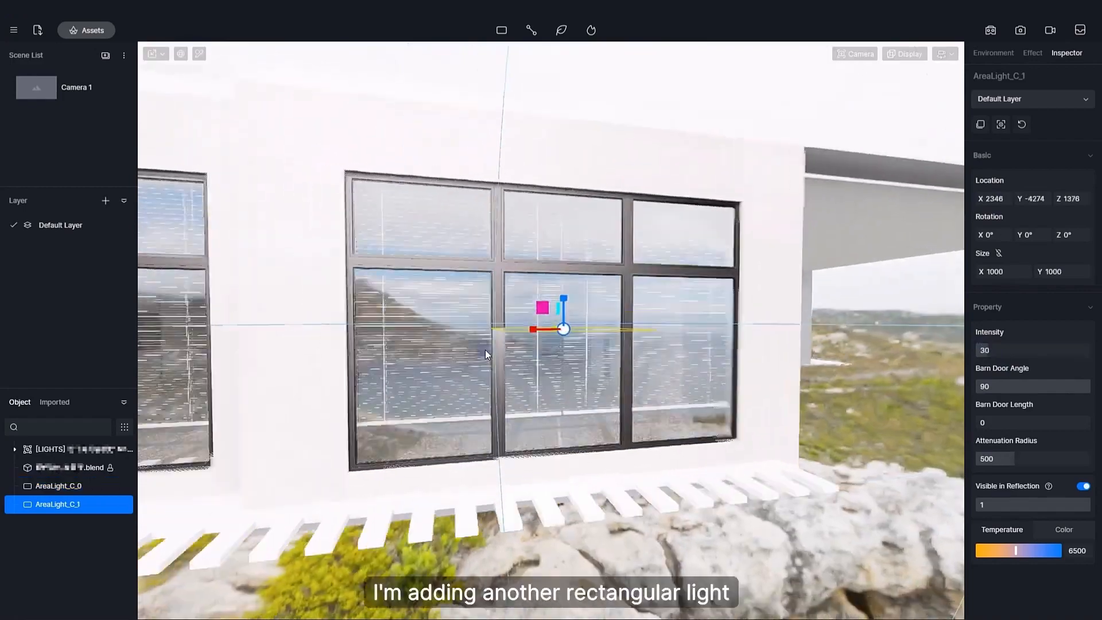
right_drag(484, 350, 557, 345)
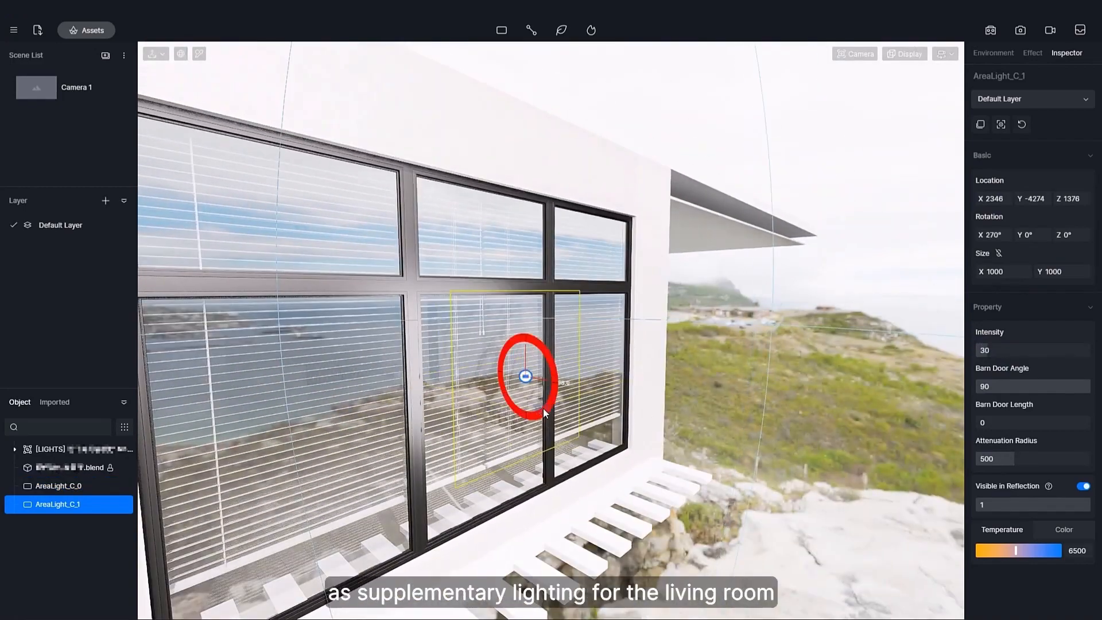
drag(525, 348, 526, 312)
right_drag(525, 312, 490, 339)
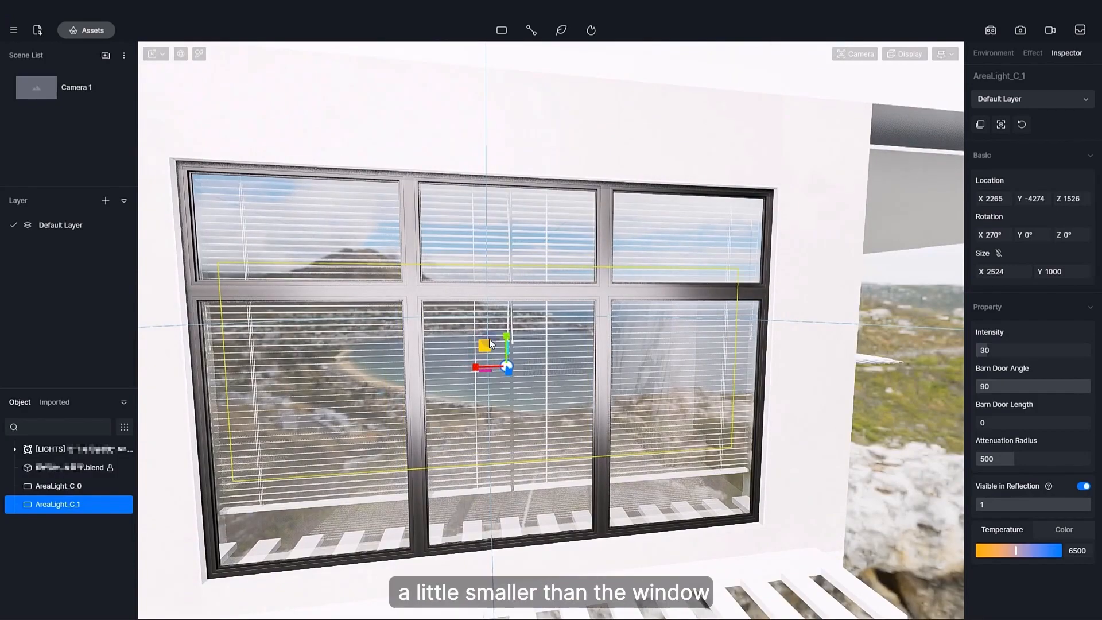
Enlarge the second rectangular light to about 2524 × 1570 and set its intensity to 21
key(w)
right_drag(513, 224, 433, 224)
key(i)
alt+click(433, 224)
click(543, 367)
right_drag(542, 367, 813, 296)
key(Escape)
click(811, 295)
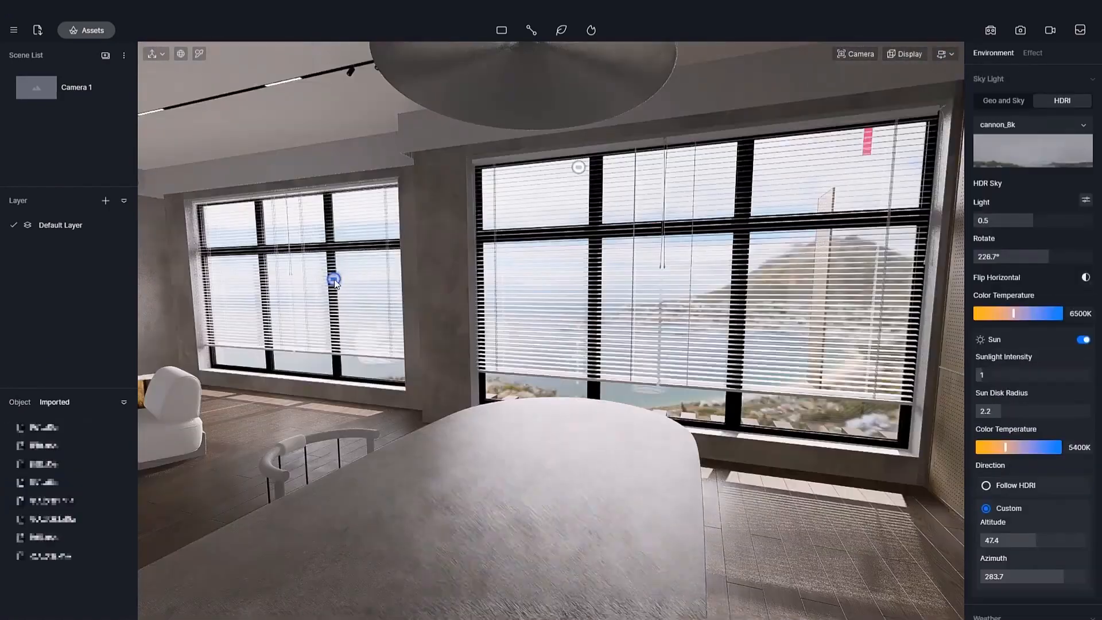
Move the smaller rectangular light to the dining-area window at about X 6918, Y -3972, Z 1451 and adjust its intensity
click(310, 299)
drag(333, 307, 764, 310)
right_drag(652, 344, 592, 302)
key(w)
key(s)
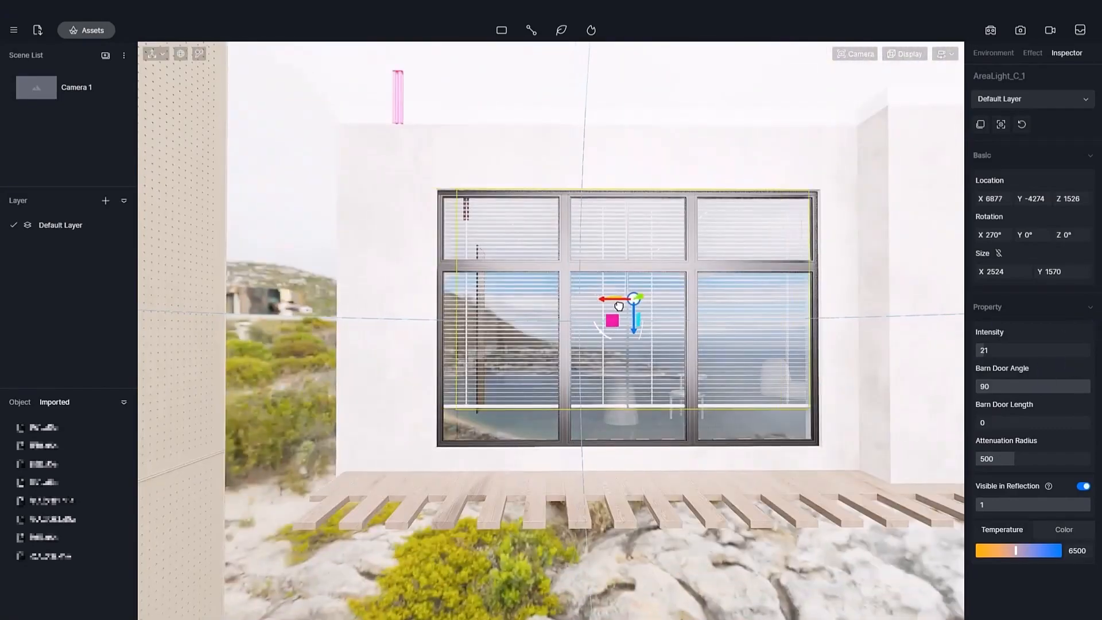
drag(618, 306, 613, 317)
right_drag(779, 294, 852, 274)
key(w)
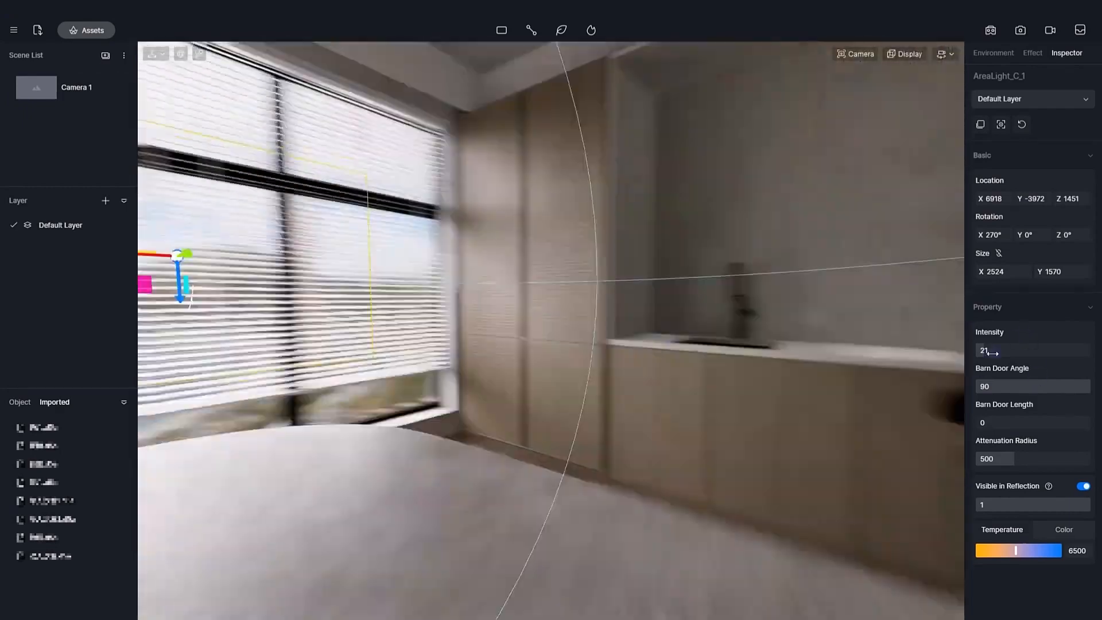
drag(983, 351, 997, 346)
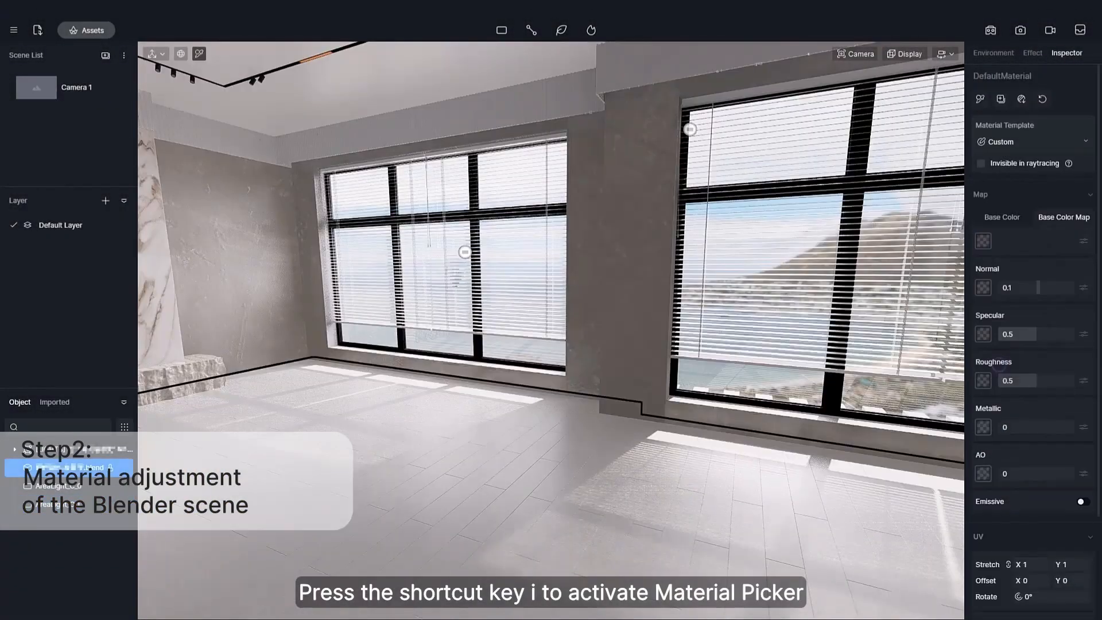
Pick the floor material, load a brown wood base color map and set the roughness to 0.3
key(i)
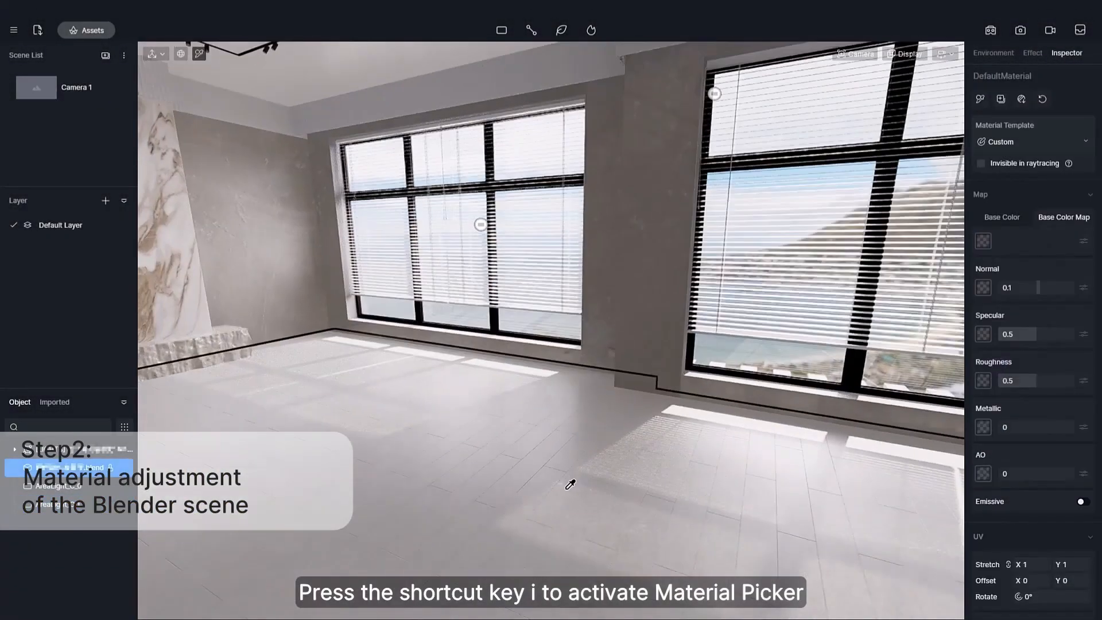
click(983, 240)
scroll(563, 325, down, 5)
double_click(529, 461)
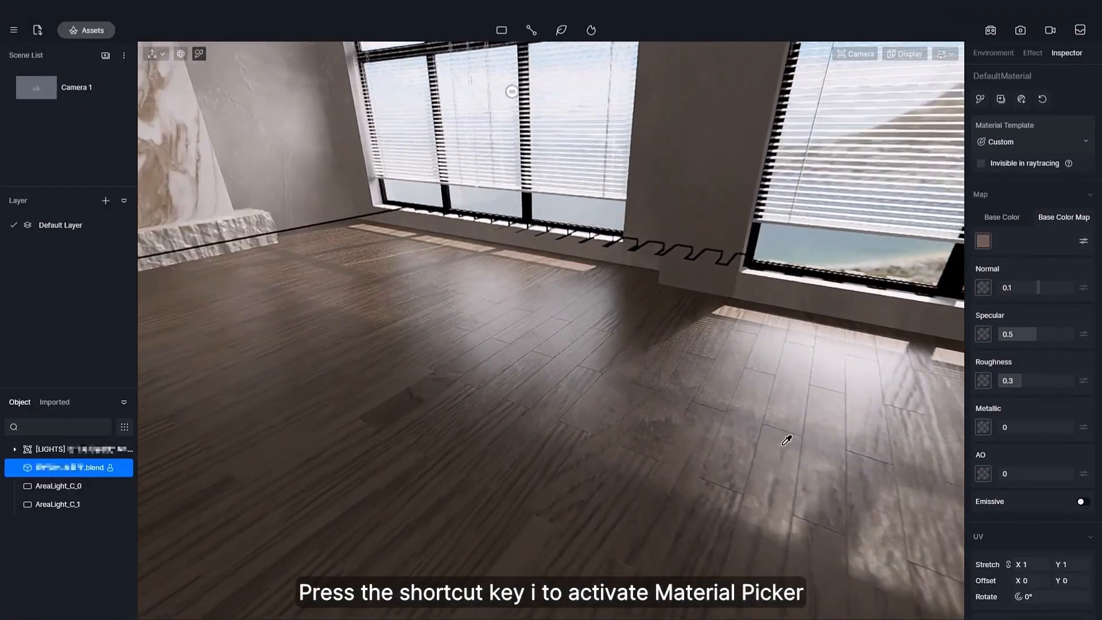
scroll(1078, 543, down, 2)
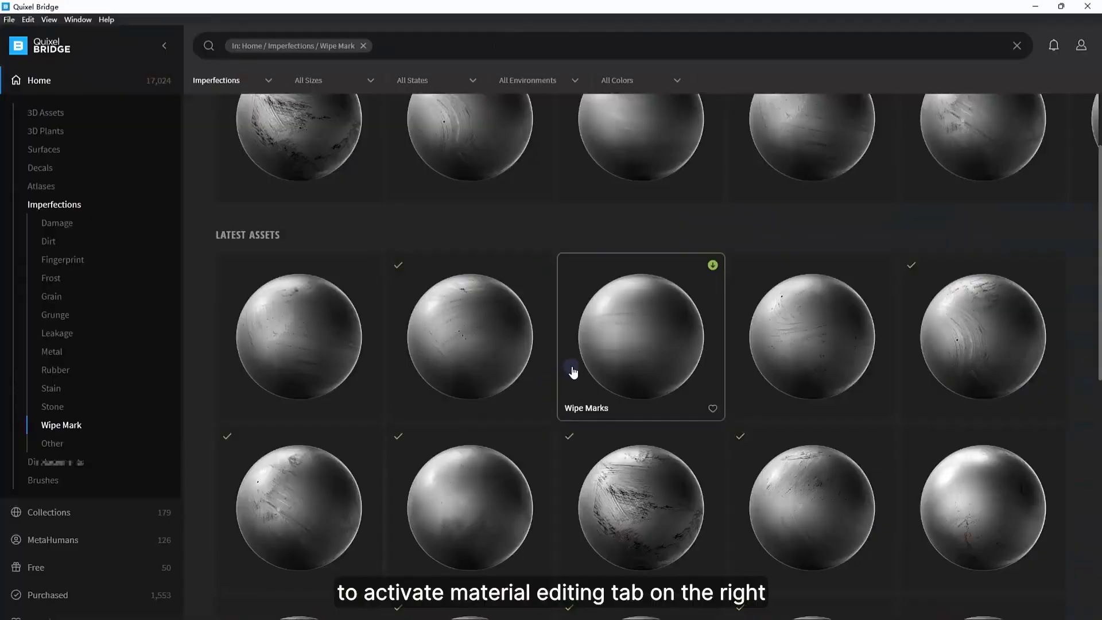
Browse Quixel Bridge's Wipe Mark imperfections, add a roughness map to the wood floor and set its roughness to about 0.81
scroll(571, 370, down, 4)
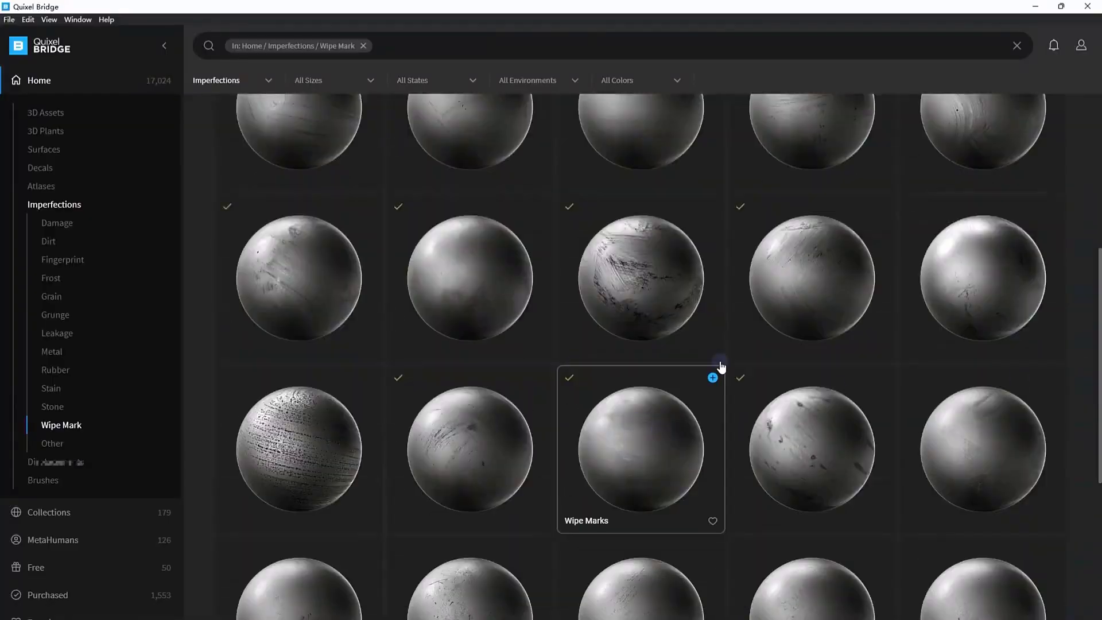
click(1033, 7)
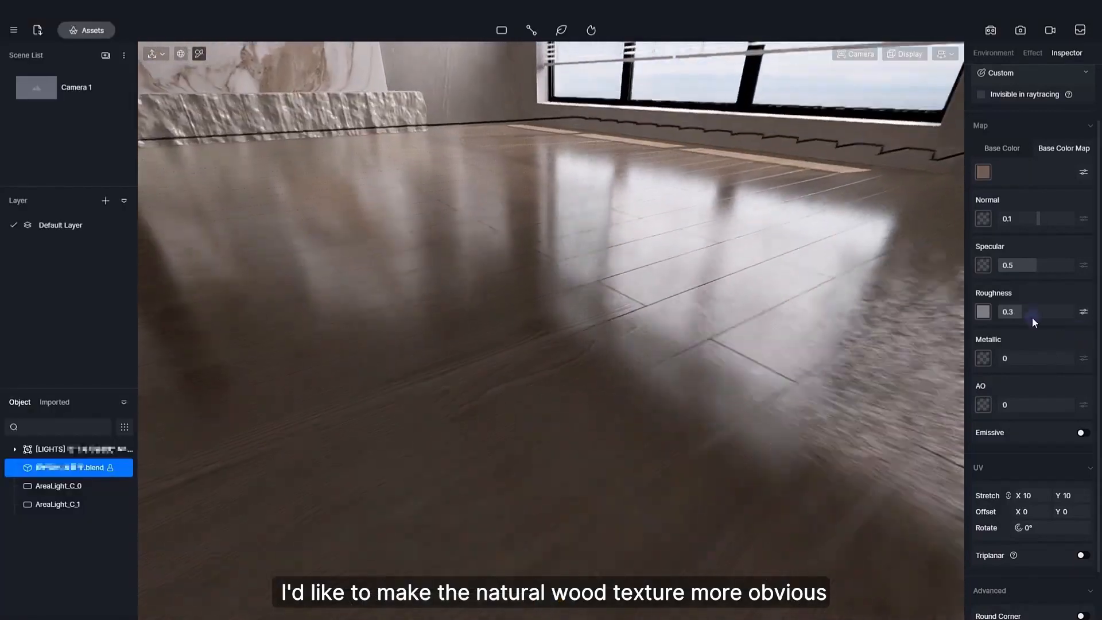
drag(1034, 312, 1061, 311)
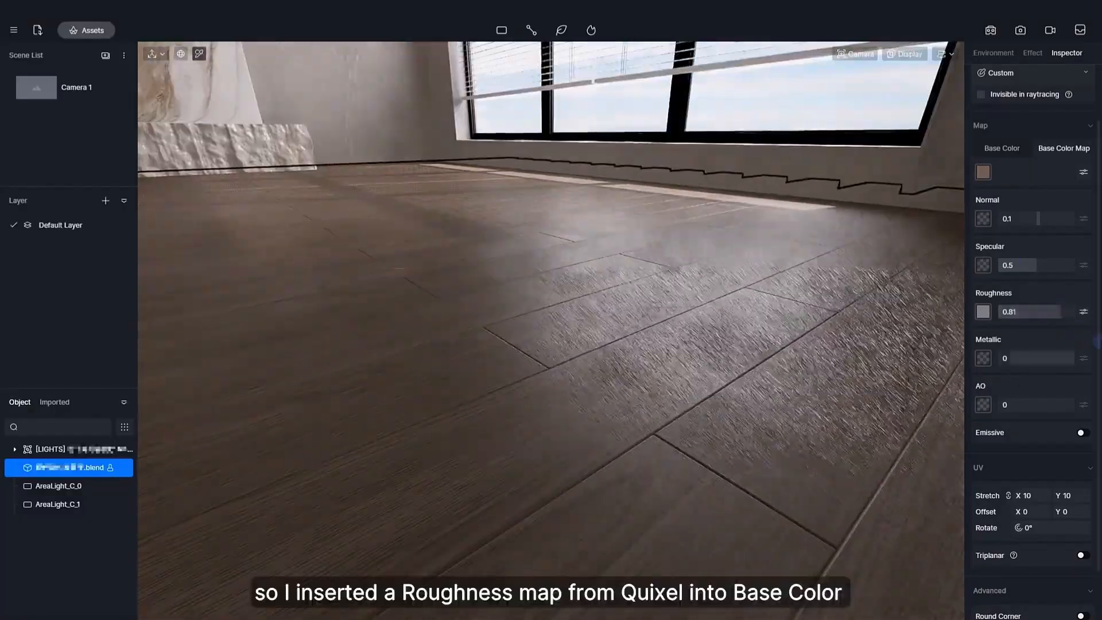
mouse_move(1056, 311)
mouse_down()
mouse_move(1021, 312)
mouse_move(1055, 312)
mouse_up()
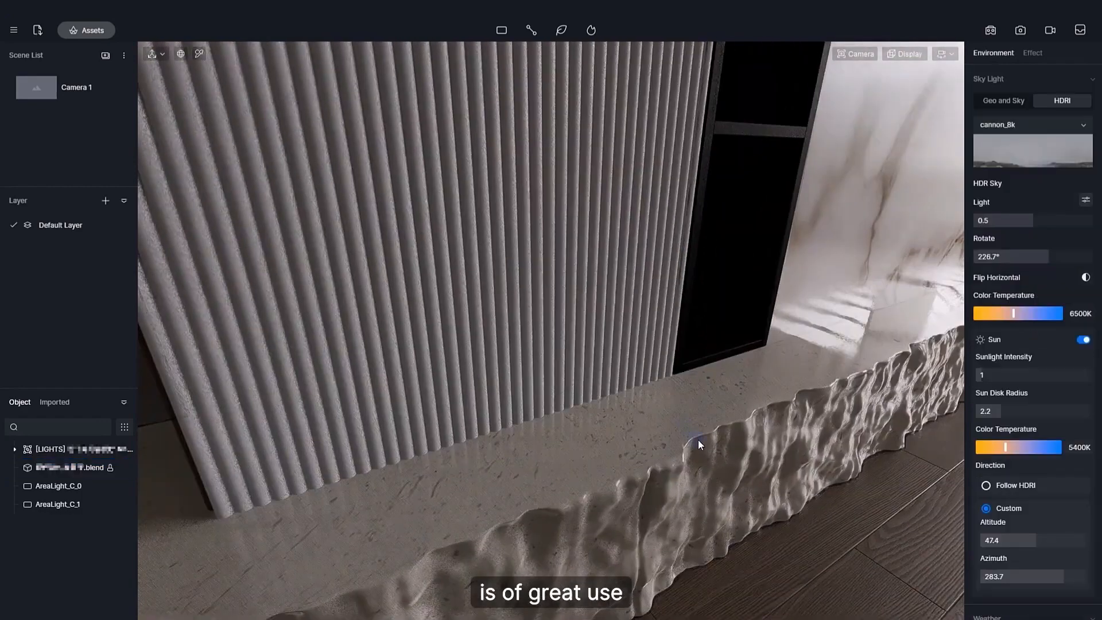
Pick the rough stone ledge's material below the marble wall and examine its maps and UV settings
right_drag(698, 445, 770, 361)
click(750, 342)
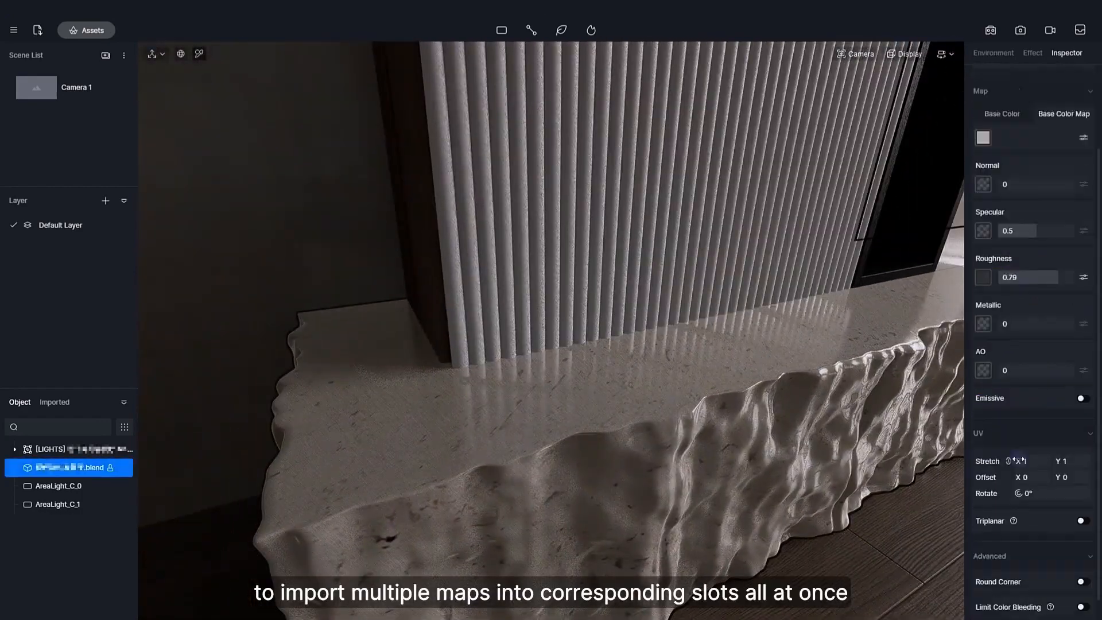
scroll(1086, 501, down, 2)
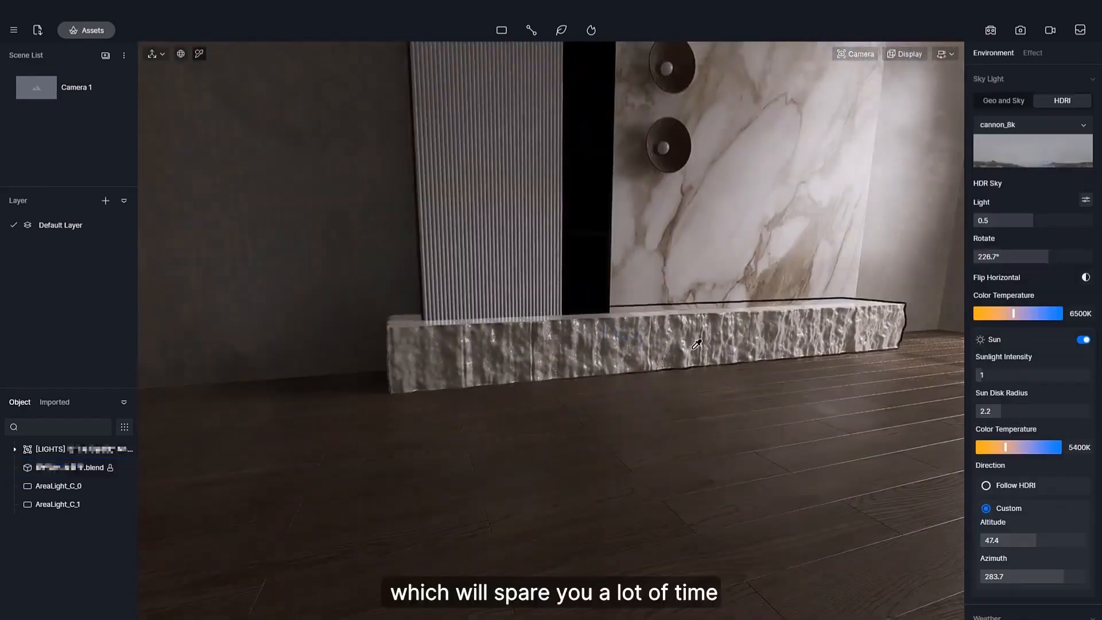
click(696, 344)
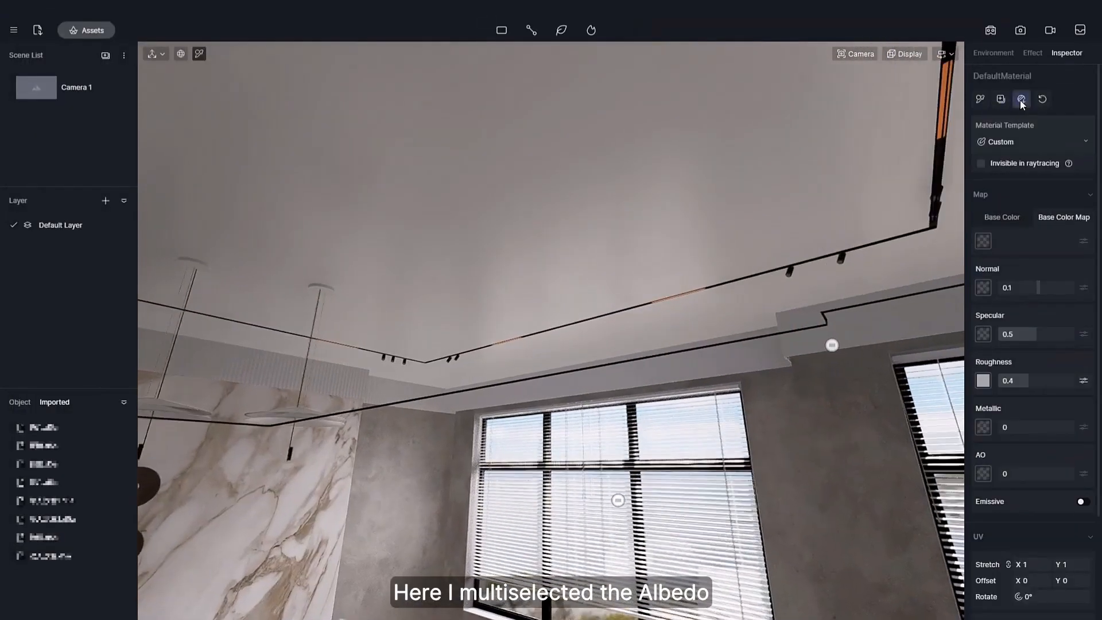
Batch-import the concrete_painted_vlswfh3 4K PNG maps into the ceiling material, enable Triplanar and set the UV stretch to 50
click(1022, 98)
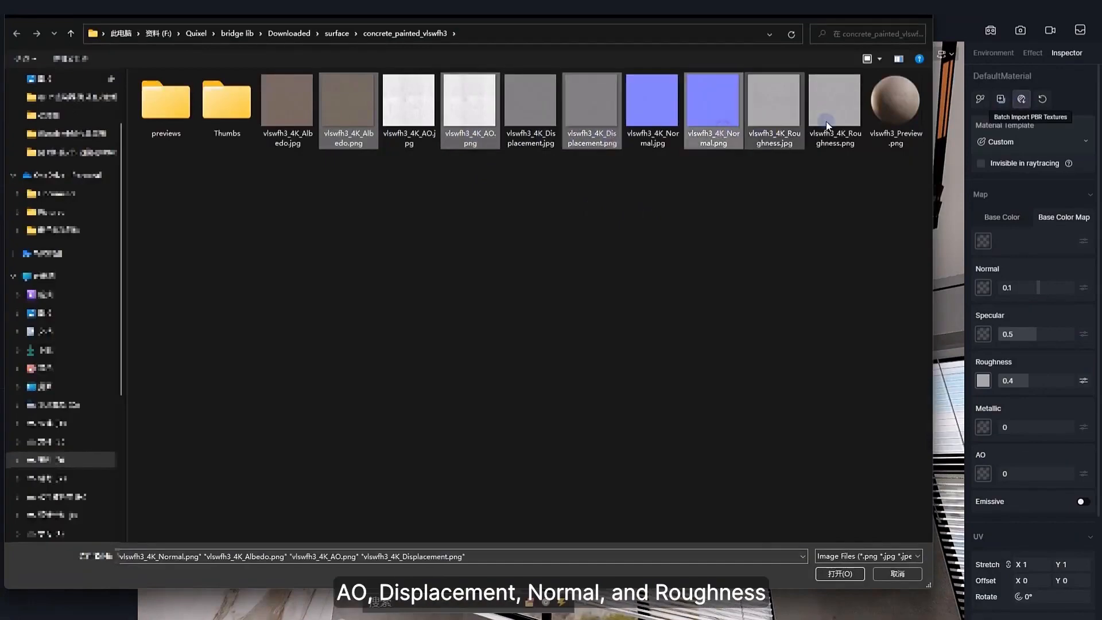
click(840, 573)
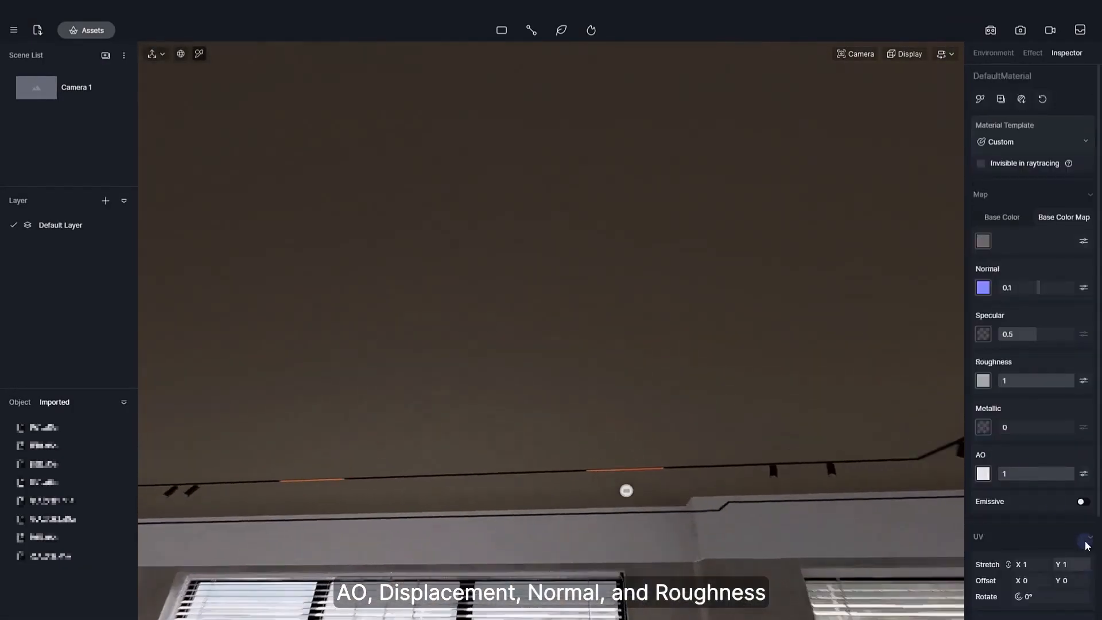
scroll(1039, 492, down, 3)
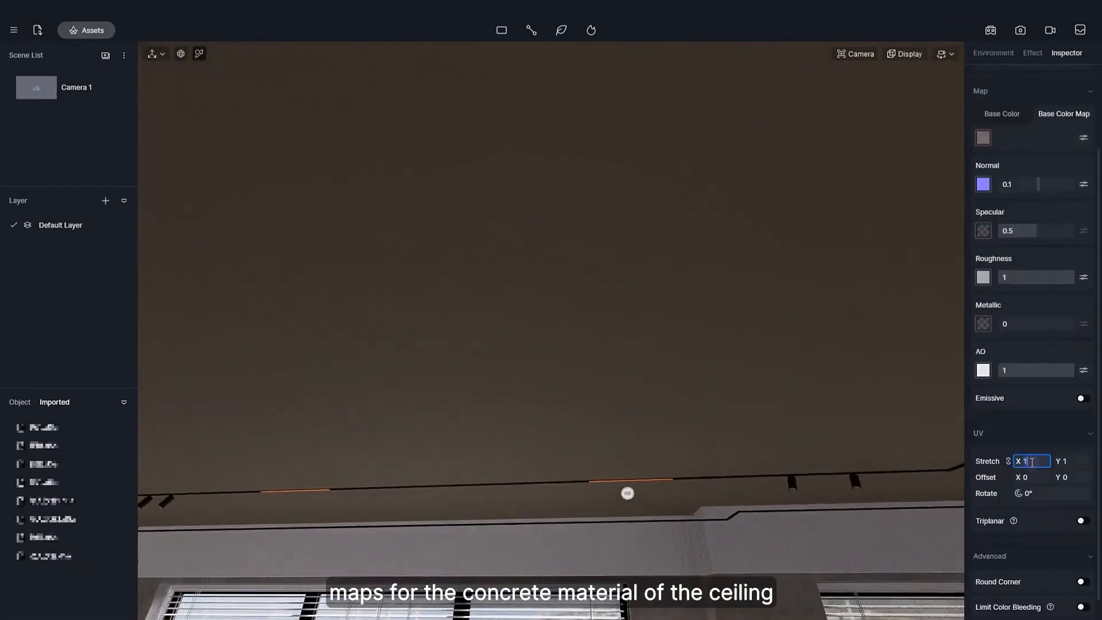
click(1082, 522)
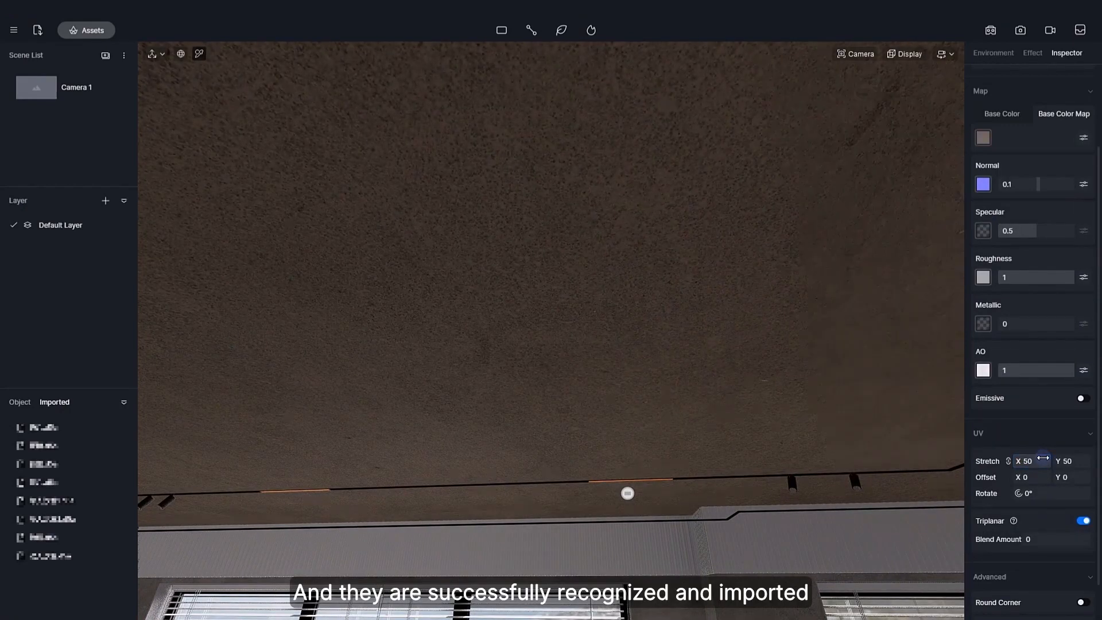
Lower the saturation of the ceiling's base color map to -83
click(1083, 138)
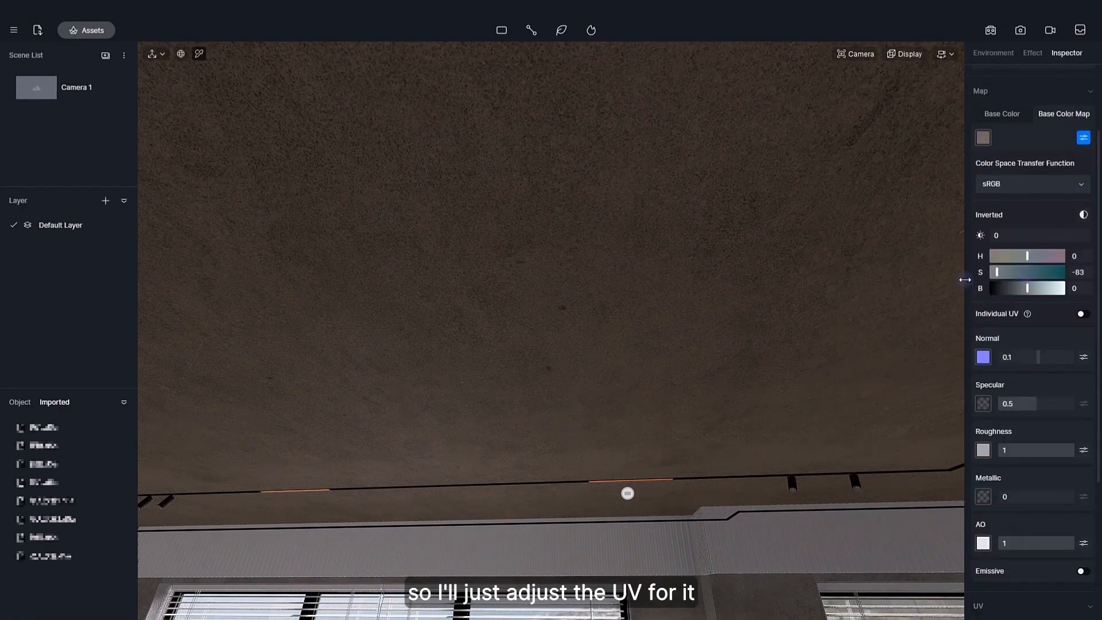
click(1082, 138)
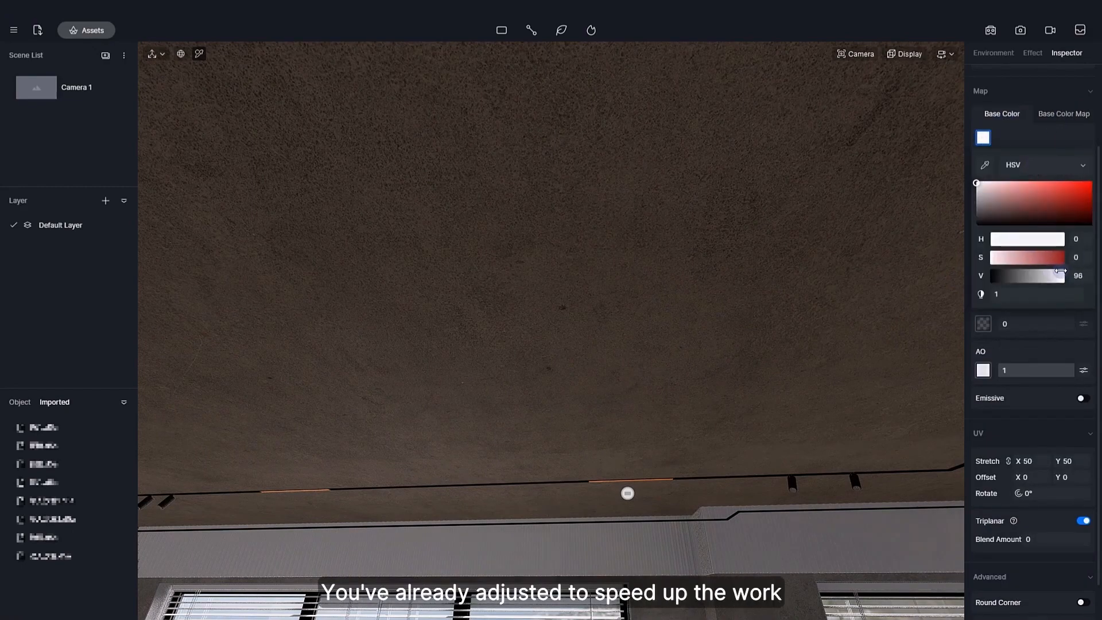
Set the ceiling material's AO to about 0.44, its normal strength to about 0.38 and its roughness to about 0.75
right_drag(905, 315, 890, 298)
mouse_move(1029, 370)
mouse_down()
mouse_move(999, 373)
mouse_move(1044, 371)
mouse_move(1022, 371)
mouse_up()
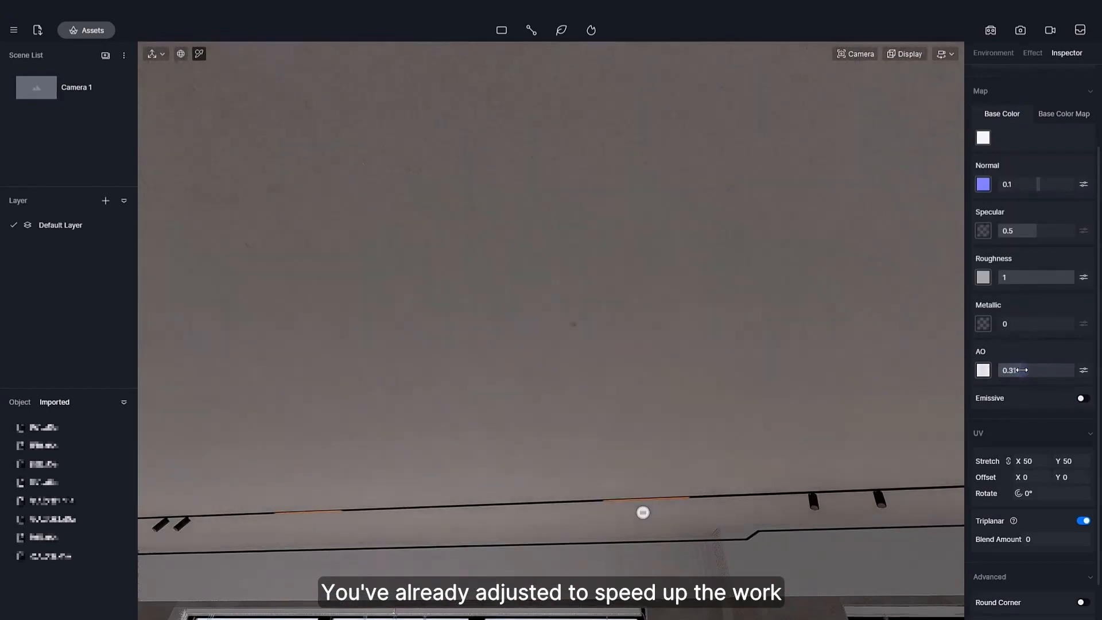
right_drag(836, 320, 804, 327)
drag(1025, 372, 1032, 371)
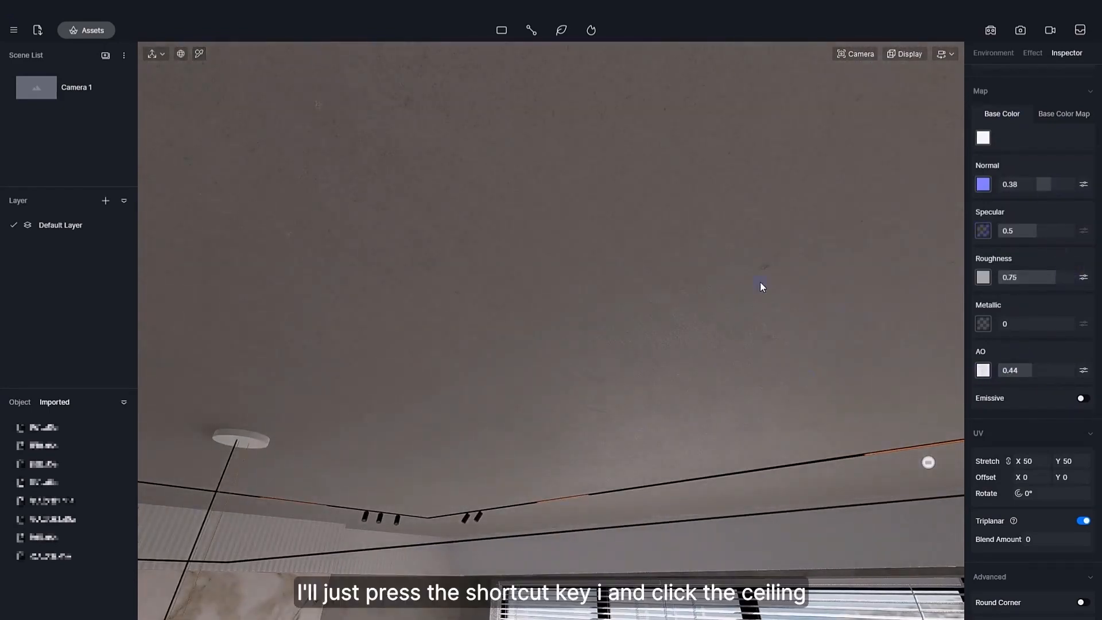
key(Escape)
right_drag(761, 287, 895, 207)
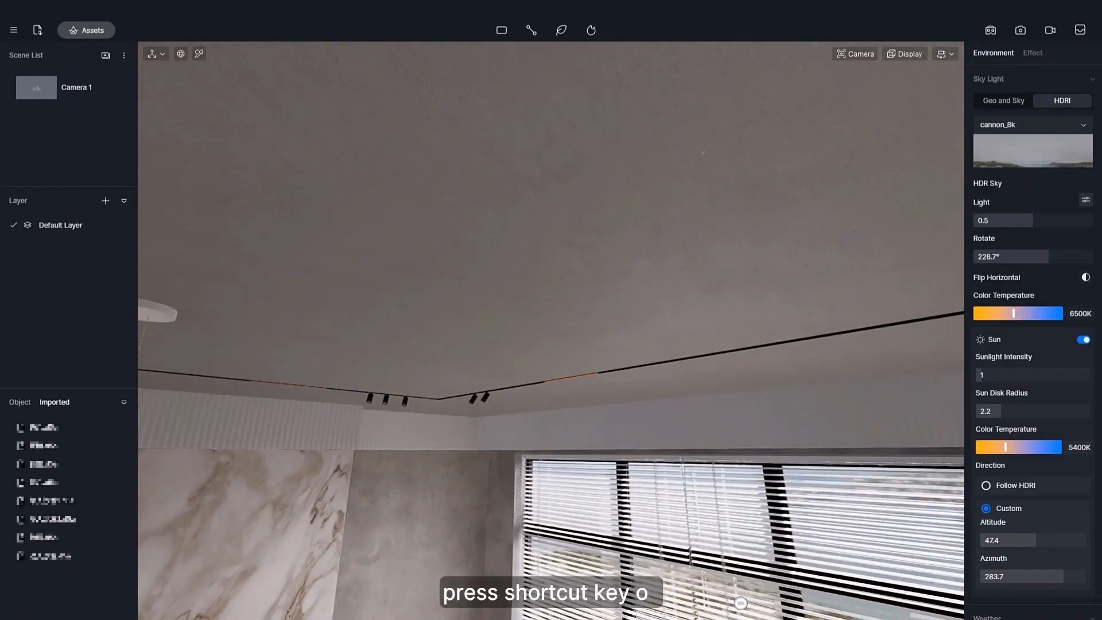
Pick the ceiling material again and raise the brightness of its base color map to about 61
key(i)
click(896, 207)
click(1084, 139)
drag(1041, 288, 1045, 287)
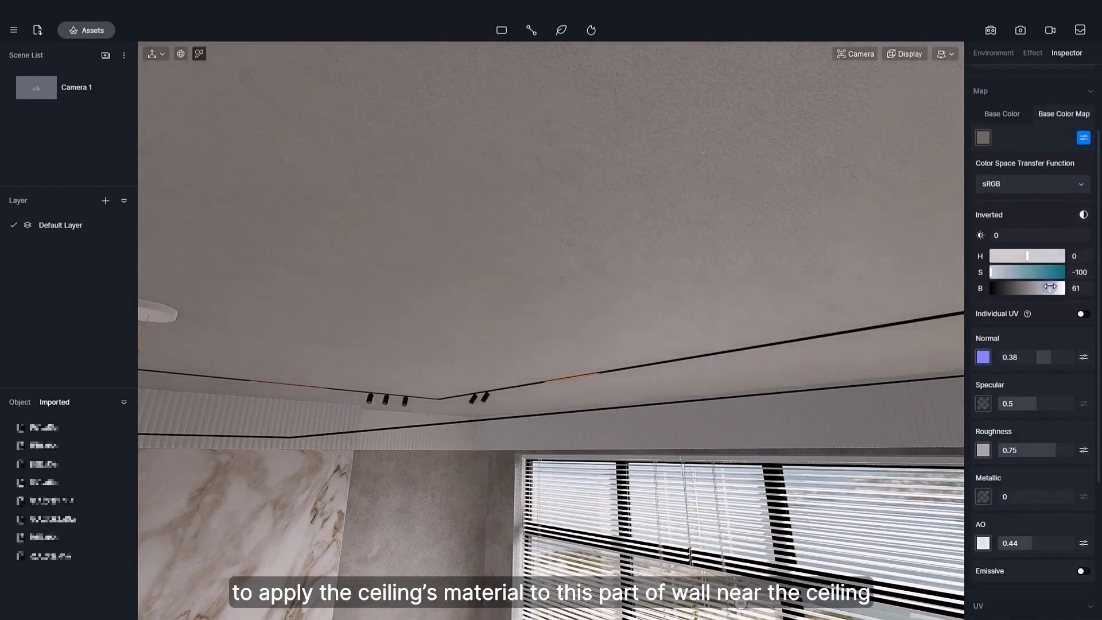
Apply the ceiling's material to the wall section directly below the ceiling, above the window
scroll(997, 156, up, 3)
click(887, 408)
key(Escape)
right_drag(887, 409, 766, 202)
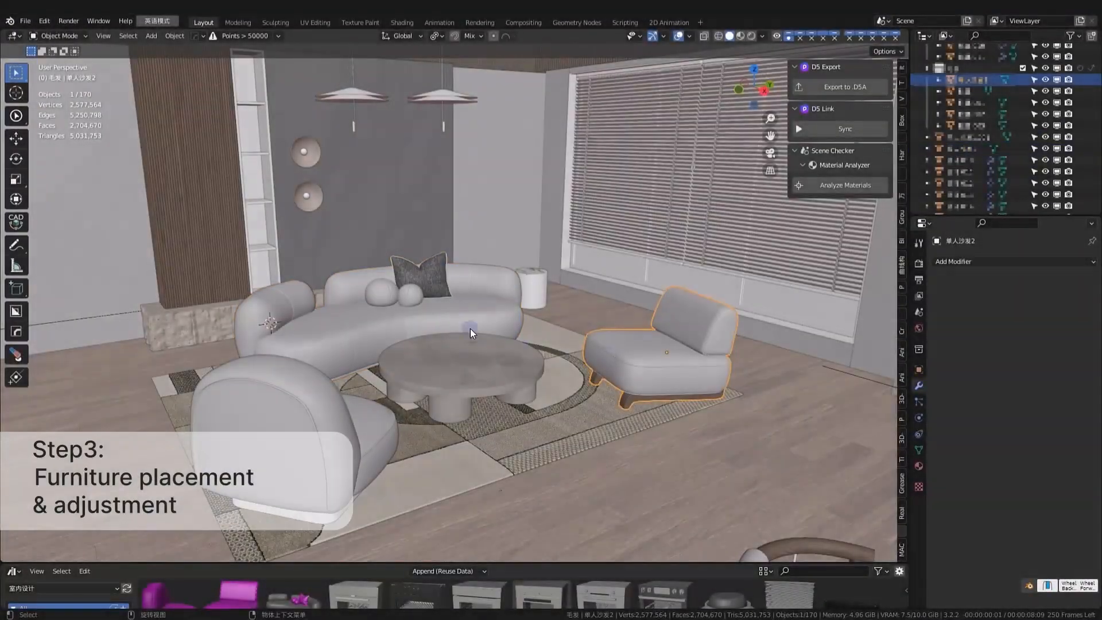
Switch to Blender and export the selected curved sofa as a .d5a file with Use Selection and Use Debug enabled
shift+middle_drag(440, 315, 562, 275)
key(n)
middle_drag(634, 310, 597, 333)
click(703, 361)
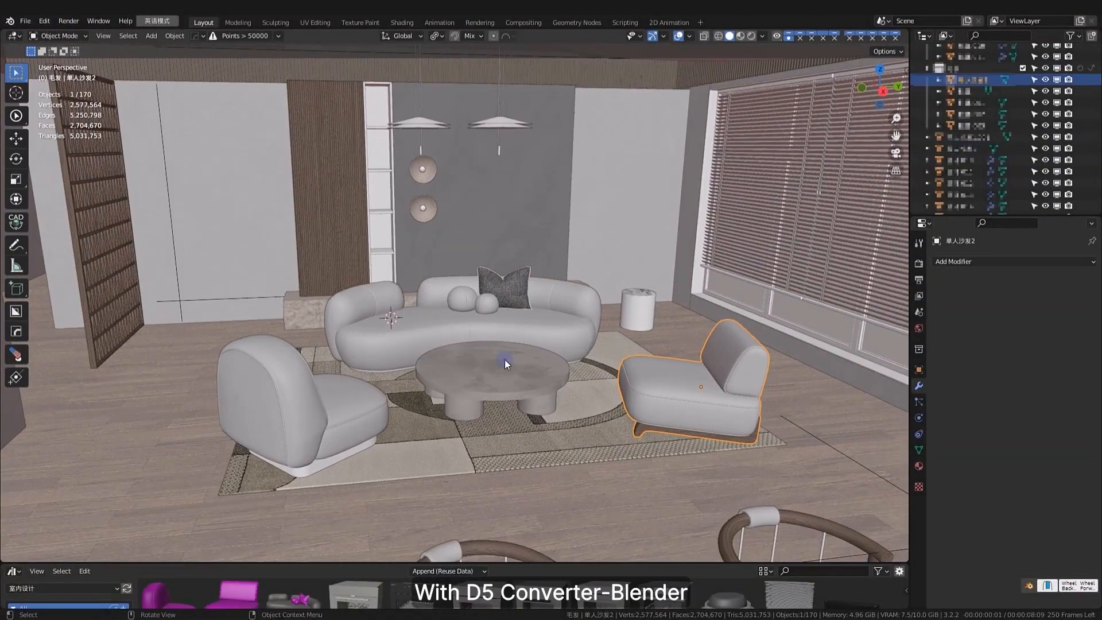
click(319, 387)
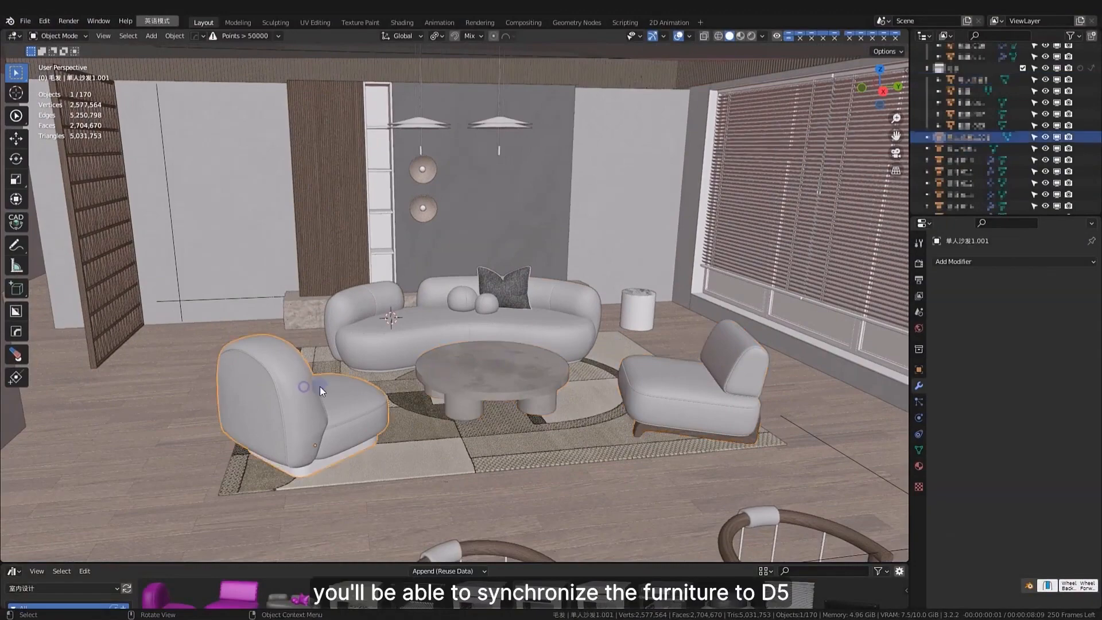
middle_drag(582, 359, 538, 283)
key(n)
click(844, 85)
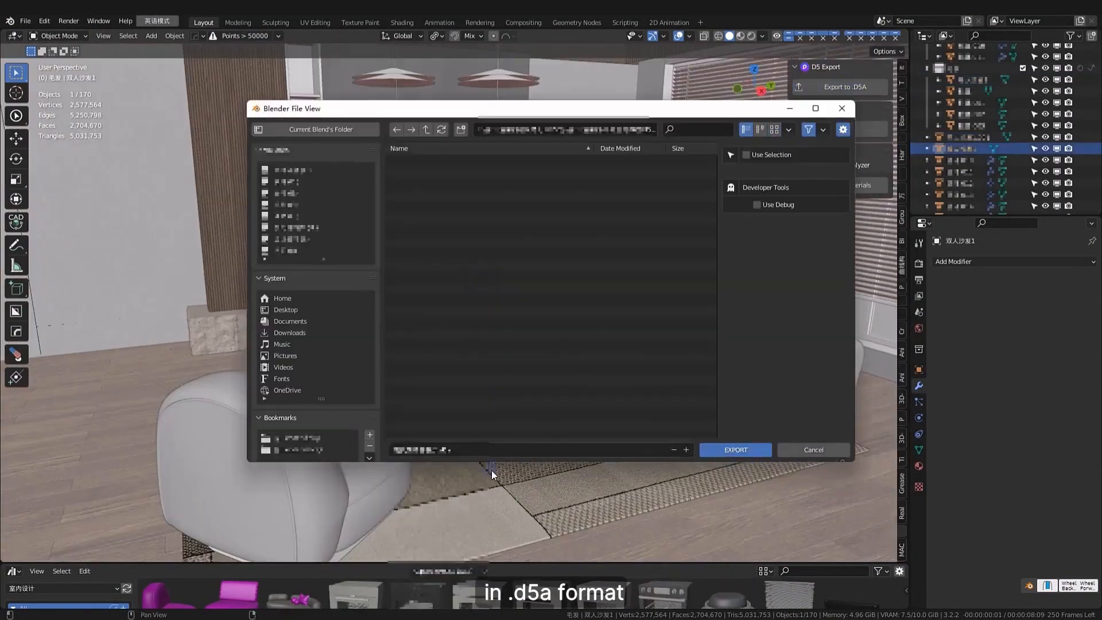
click(767, 205)
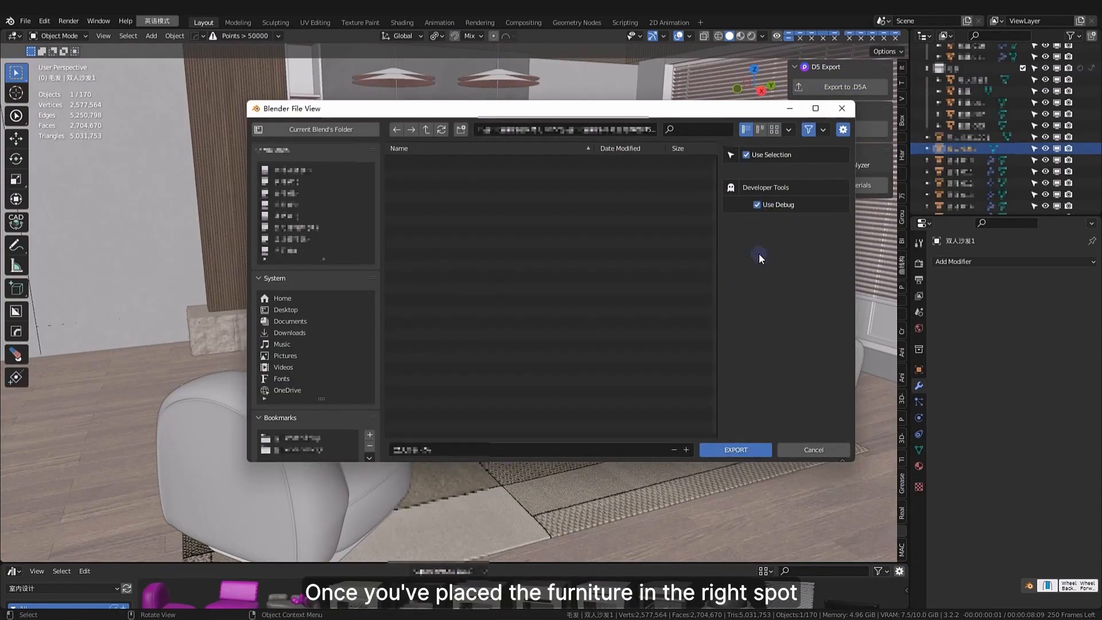
click(734, 448)
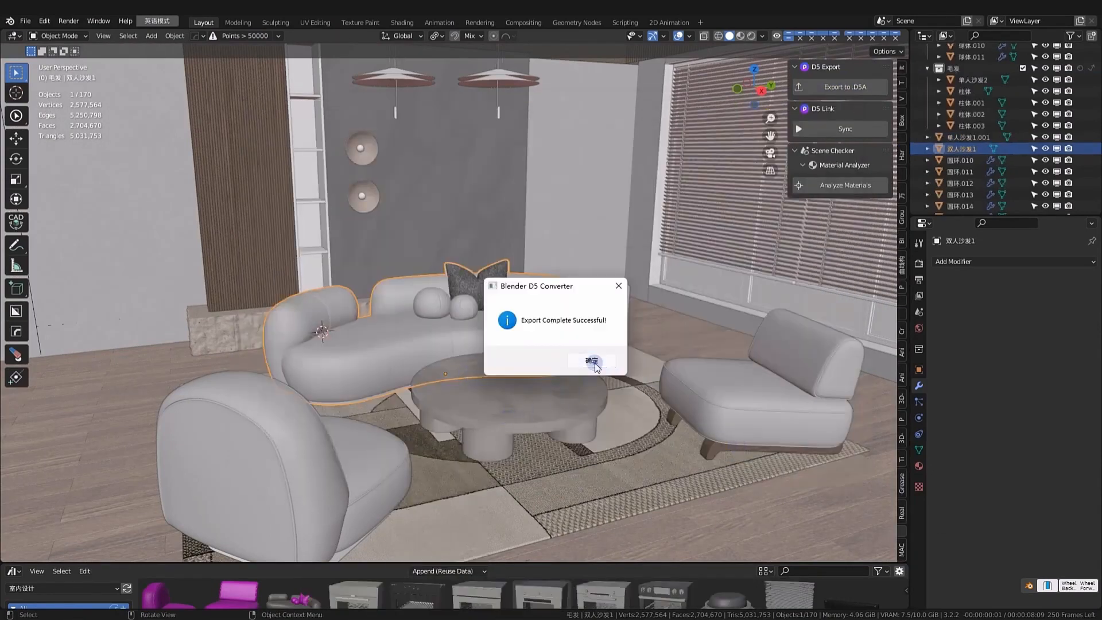
click(591, 362)
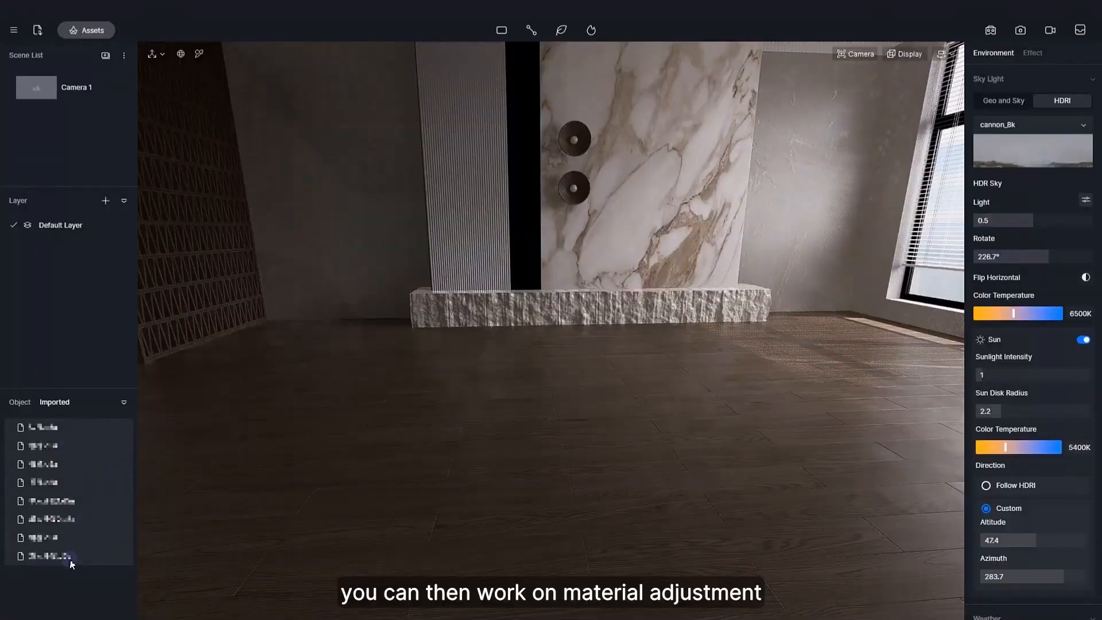
Switch to D5 Render and place the imported white armchair and three more imported furniture models in the room
click(69, 538)
click(418, 561)
click(69, 520)
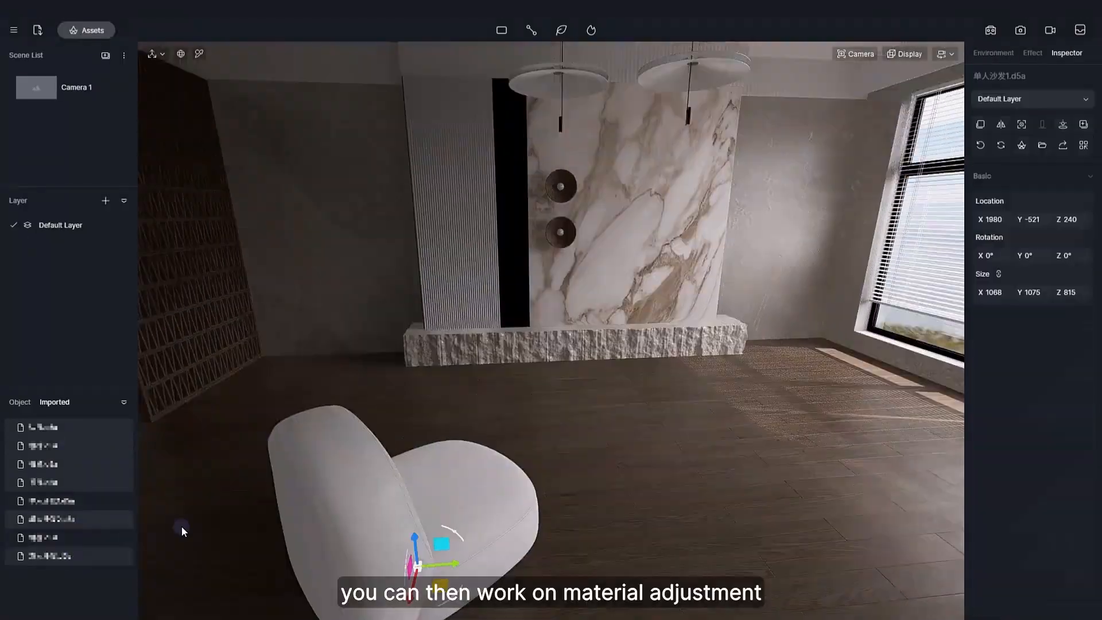
click(674, 441)
click(49, 483)
click(493, 455)
click(58, 556)
click(474, 477)
Place the imported dining table in front of the kitchen and add the first two models of the imported list
click(57, 464)
click(553, 386)
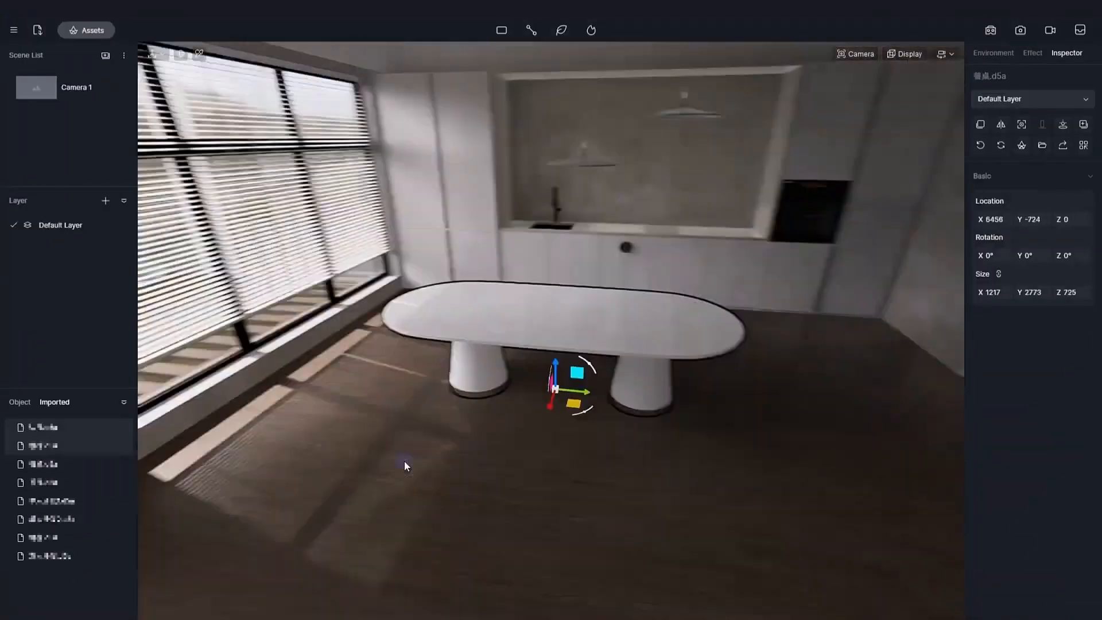
click(66, 447)
click(590, 455)
click(58, 428)
click(687, 465)
right_drag(736, 444, 499, 445)
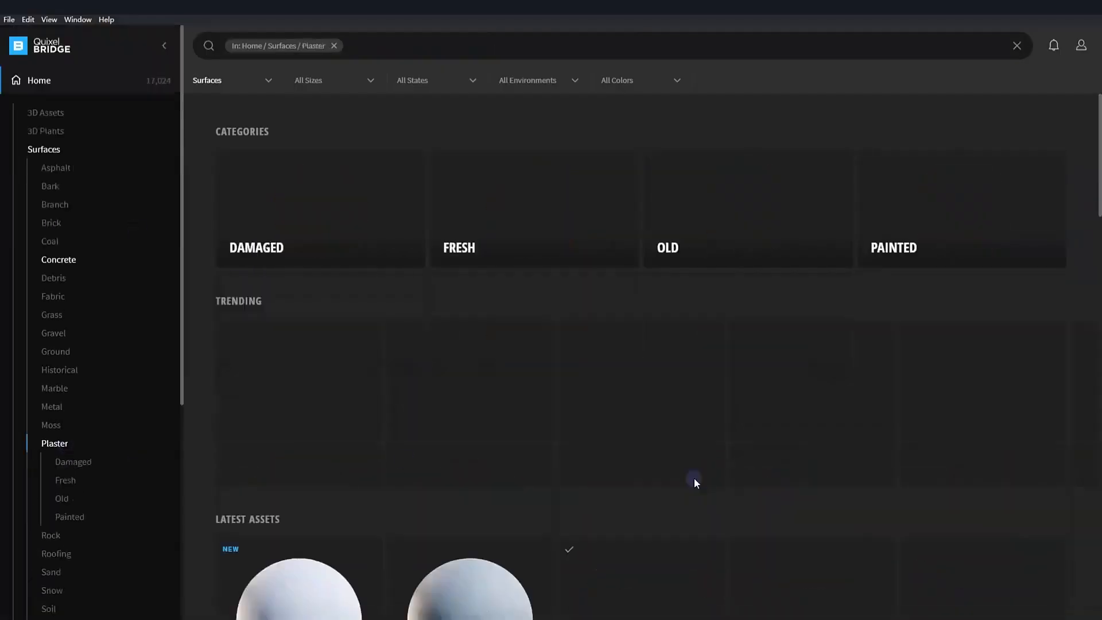
Browse Quixel Bridge's Plaster surfaces, batch-import the concrete_painted_vlswfh3 4K PNG maps into the coffee table material and set the UV stretch to 3
scroll(694, 479, down, 2)
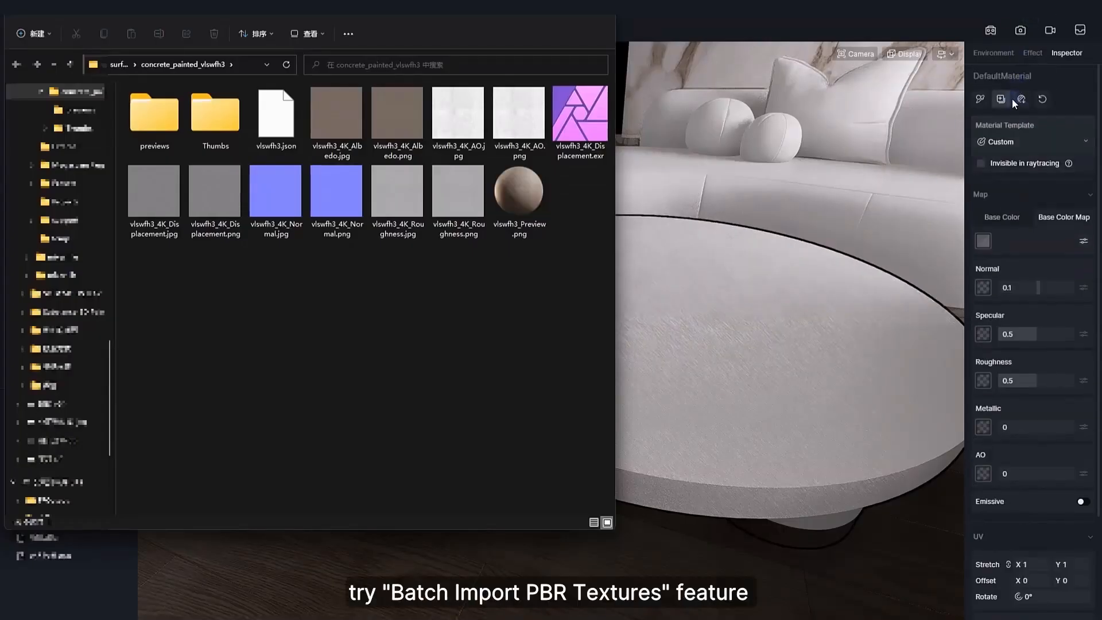
click(1021, 99)
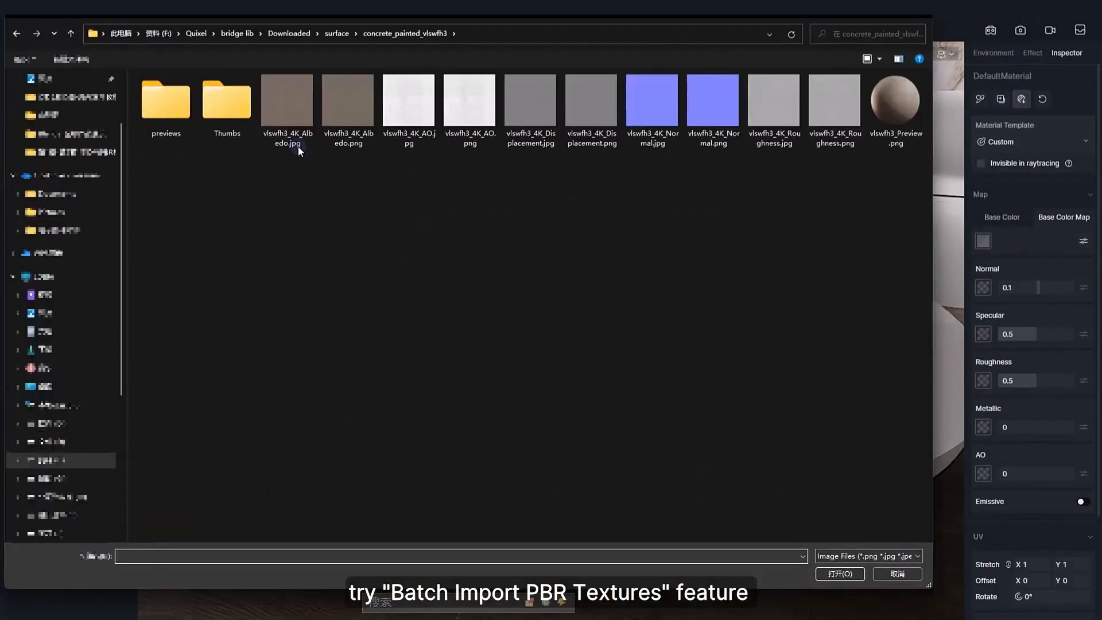
click(349, 141)
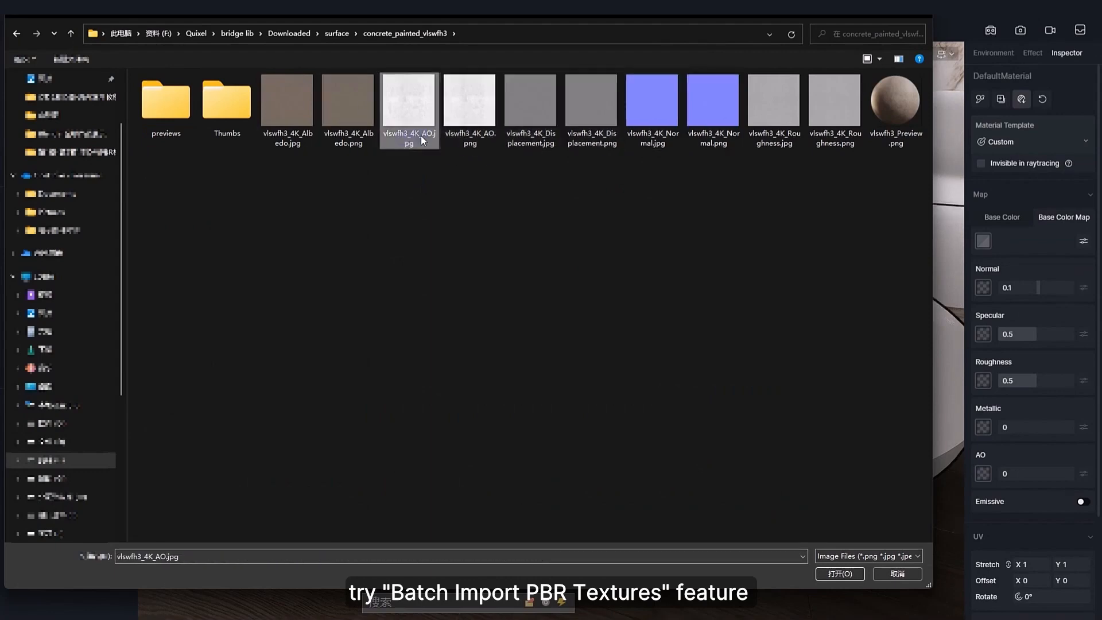
ctrl+click(852, 136)
click(839, 574)
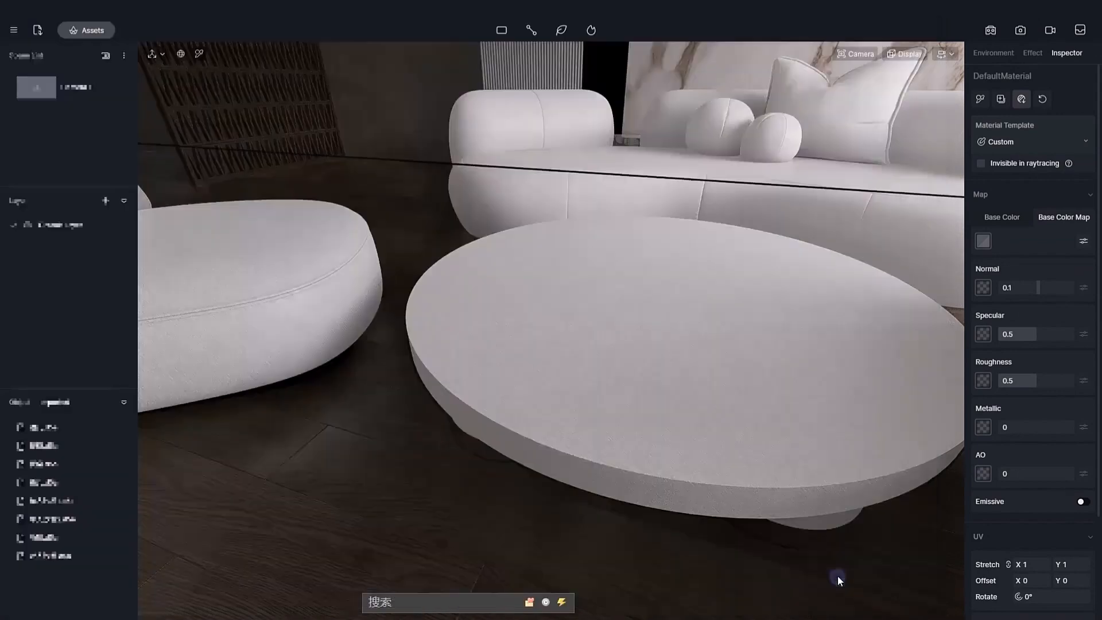
right_drag(877, 380, 844, 358)
scroll(844, 358, up, 2)
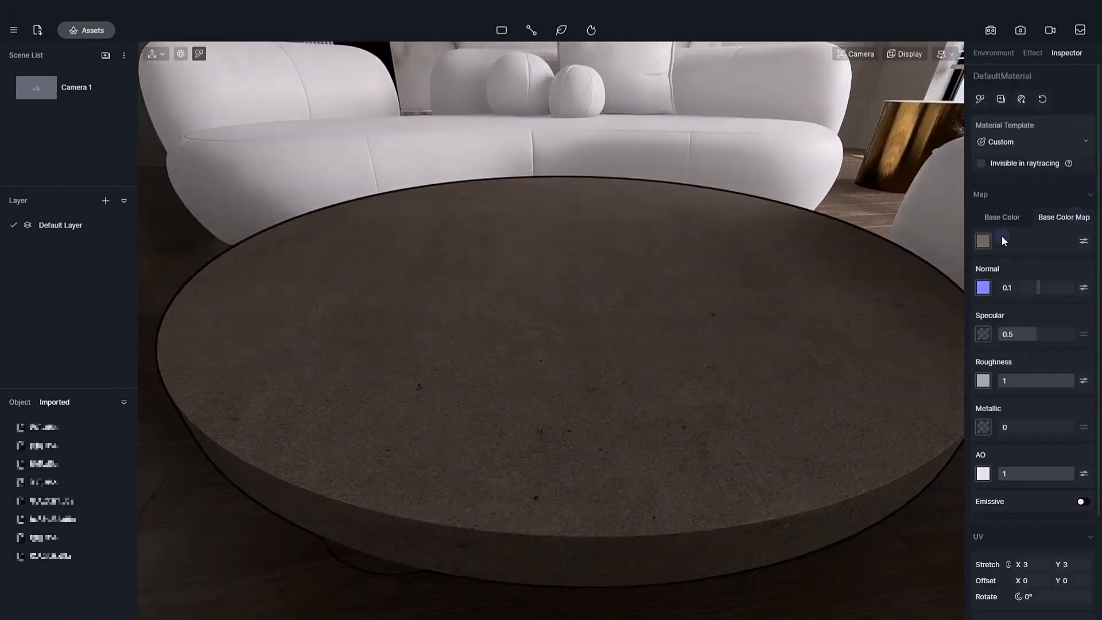
Give the coffee table a lighter gray base color map and set its normal to about 0.19 and roughness to about 0.57
click(986, 240)
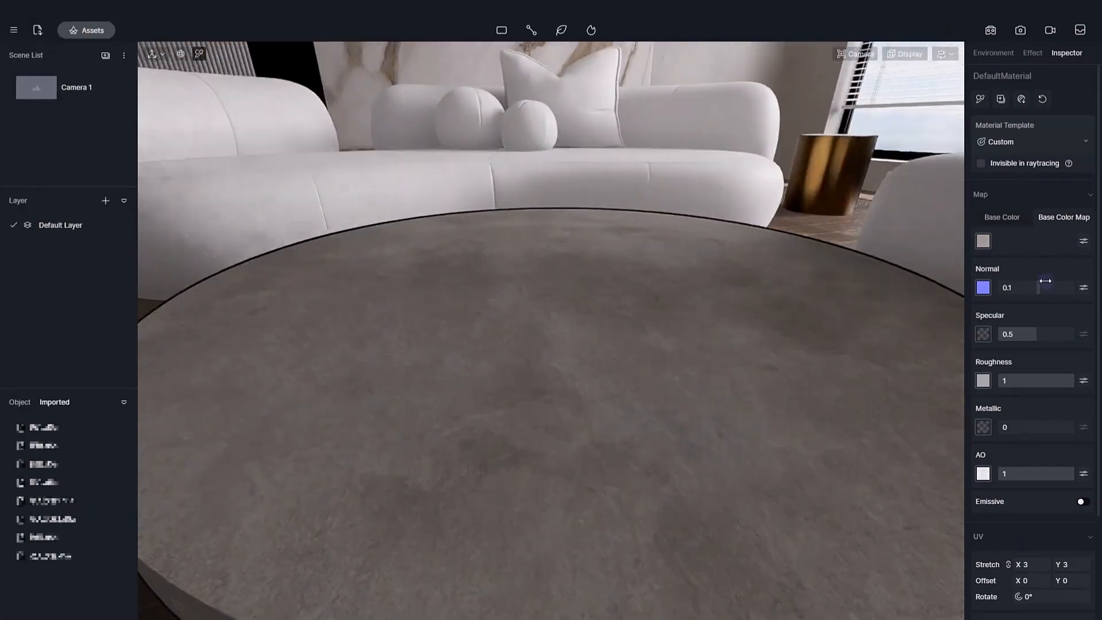
drag(1046, 373, 1042, 370)
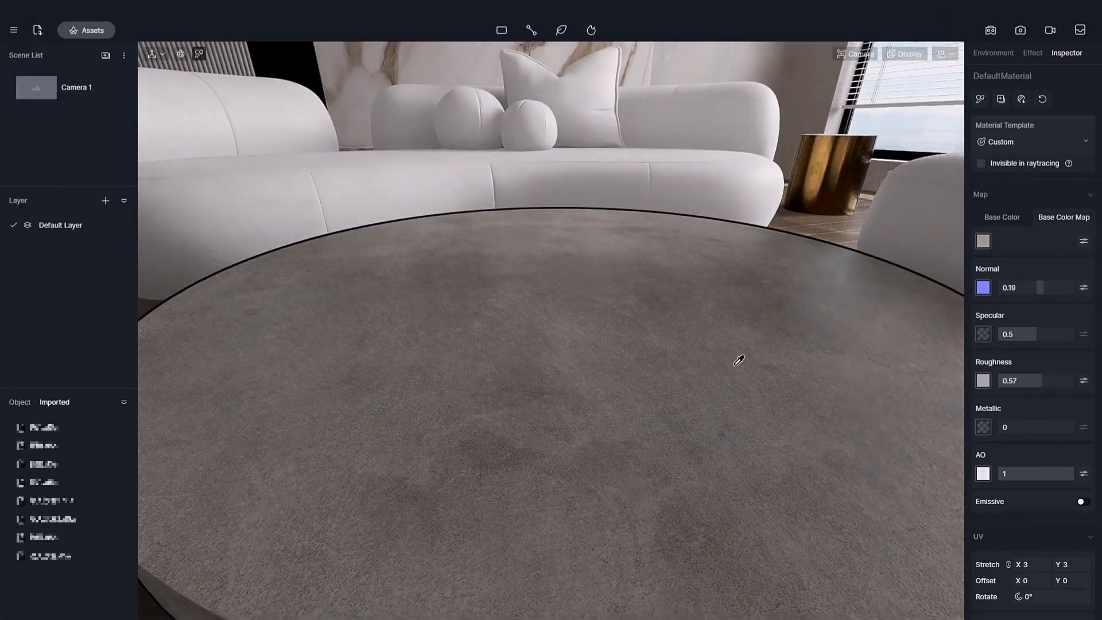
right_drag(738, 360, 790, 264)
scroll(692, 279, down, 3)
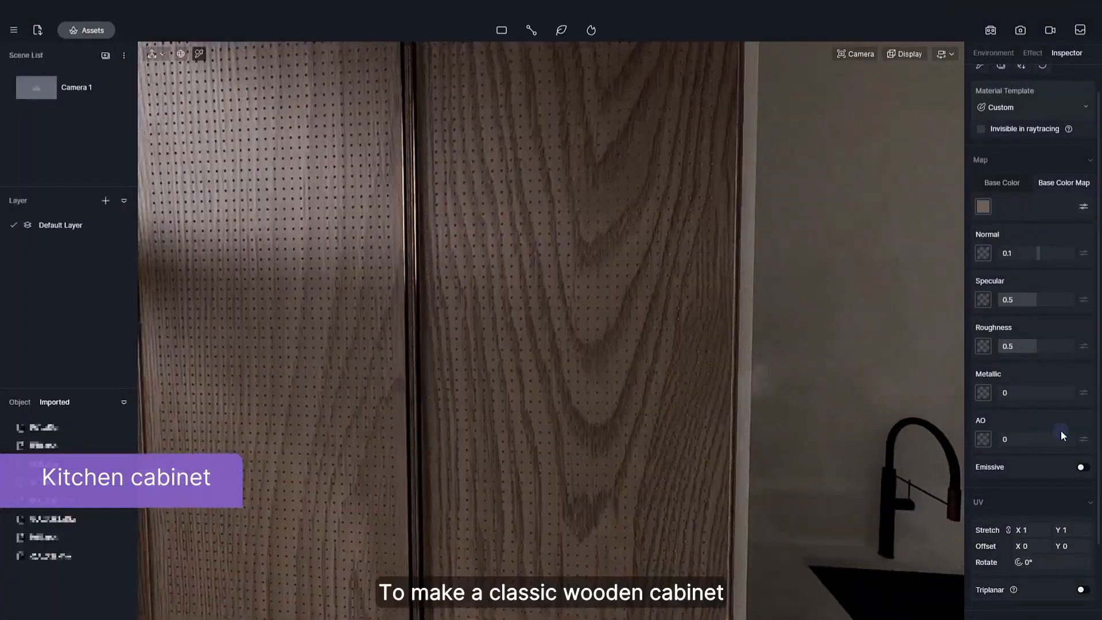
Enable Triplanar for the tall kitchen cabinet's wood material and check the grain on the doors
scroll(1062, 442, down, 3)
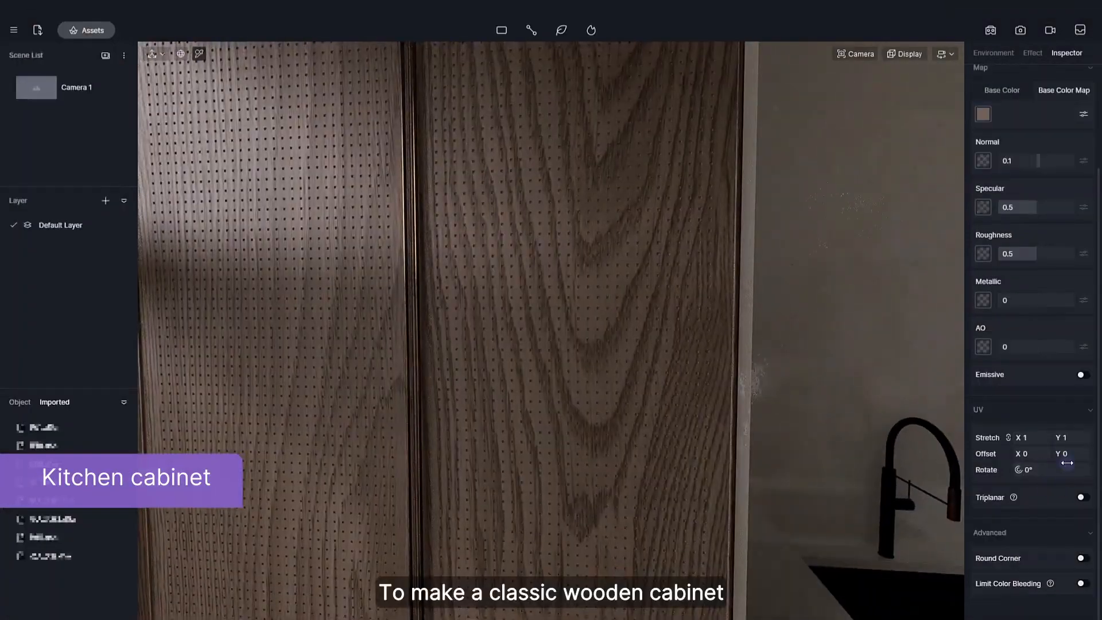
click(1083, 499)
right_drag(769, 367, 660, 360)
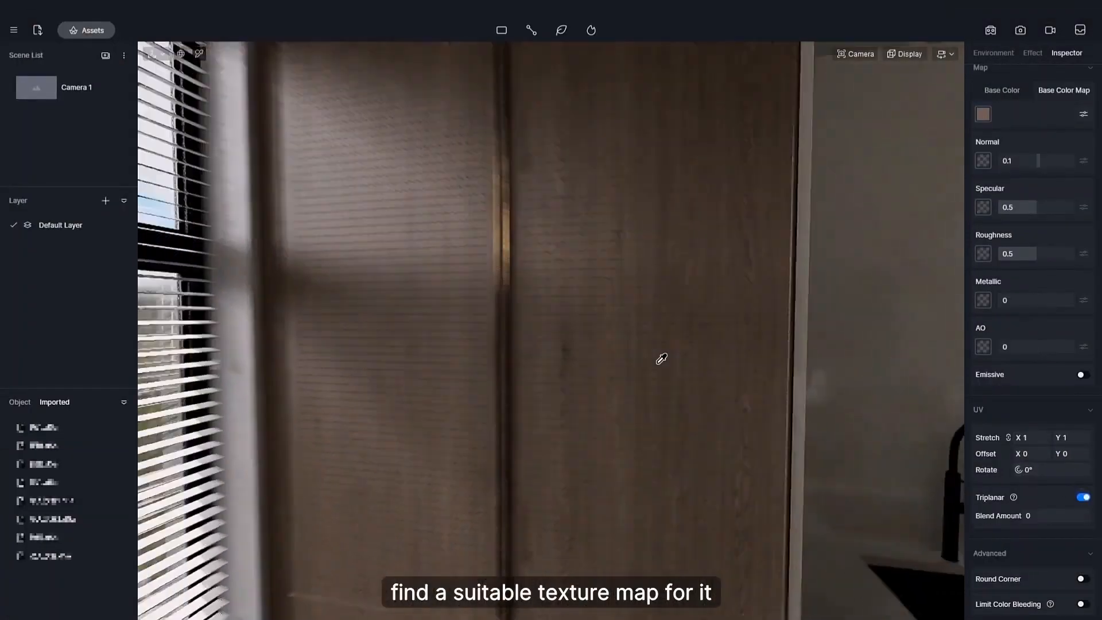
scroll(763, 342, down, 5)
scroll(763, 342, up, 3)
right_drag(763, 342, 701, 236)
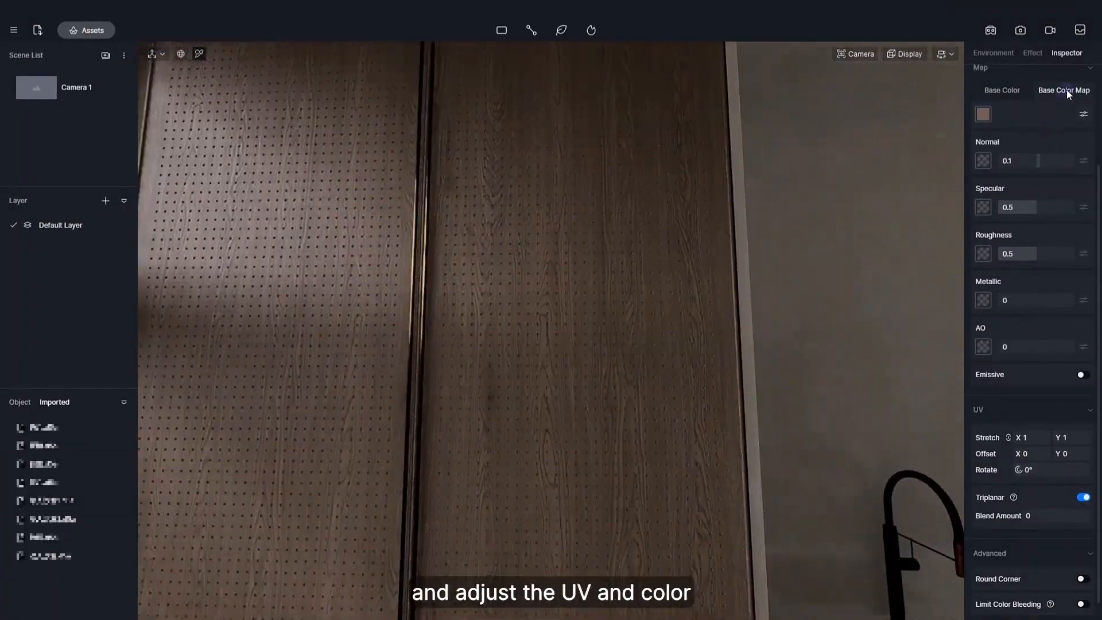
Set the cabinet's base color map saturation to -100 and brightness to about 19, and tint it with a light tan base color
click(1082, 113)
drag(1007, 250, 989, 251)
drag(1028, 265, 1036, 265)
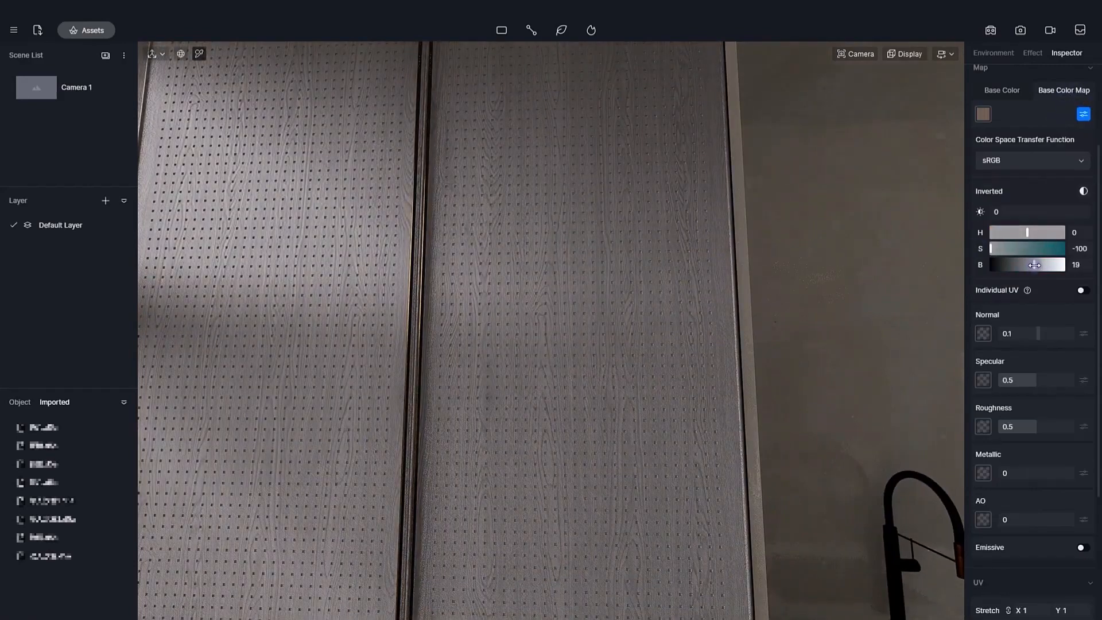
click(1002, 91)
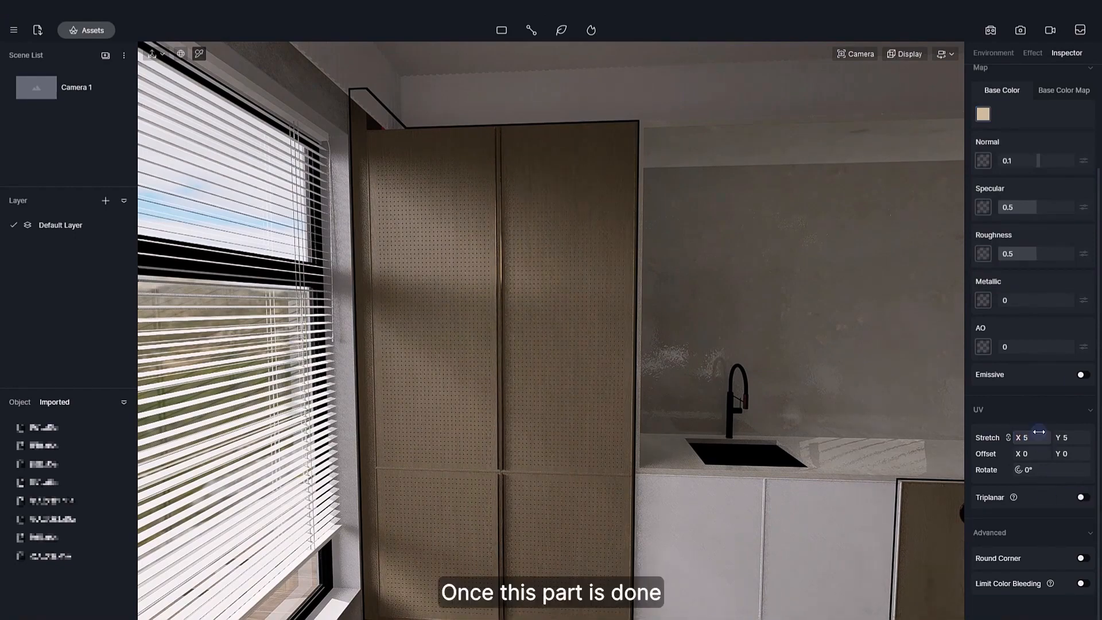
key(Escape)
Copy the wood material from the tall kitchen cabinet and apply it to the white lower cabinets under the sink
scroll(645, 451, down, 3)
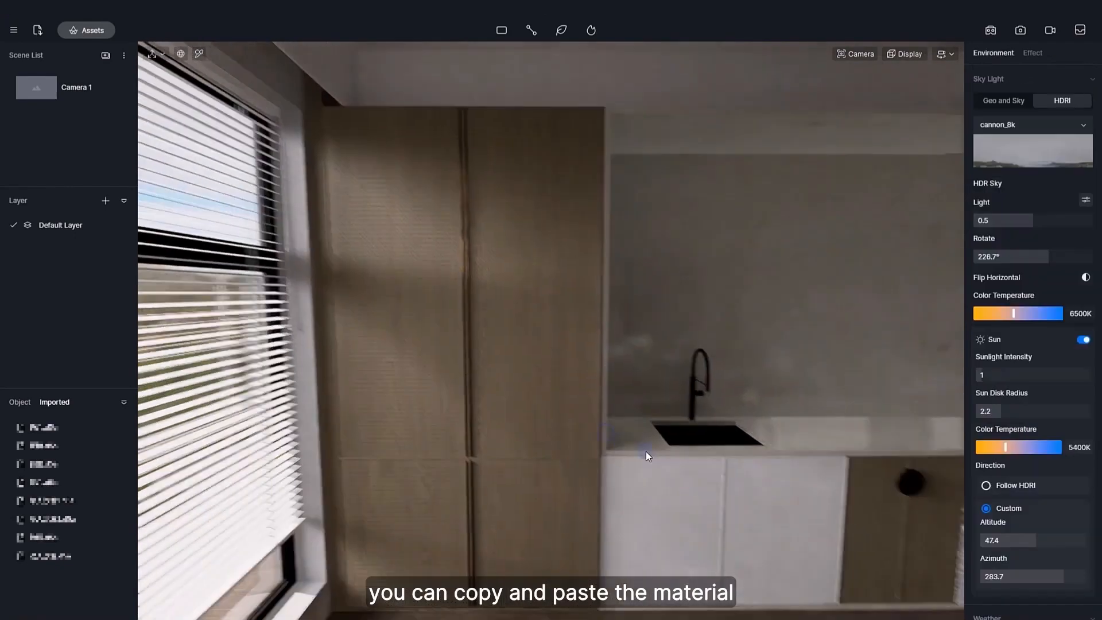
scroll(647, 453, up, 4)
key(i)
click(545, 387)
scroll(981, 113, up, 3)
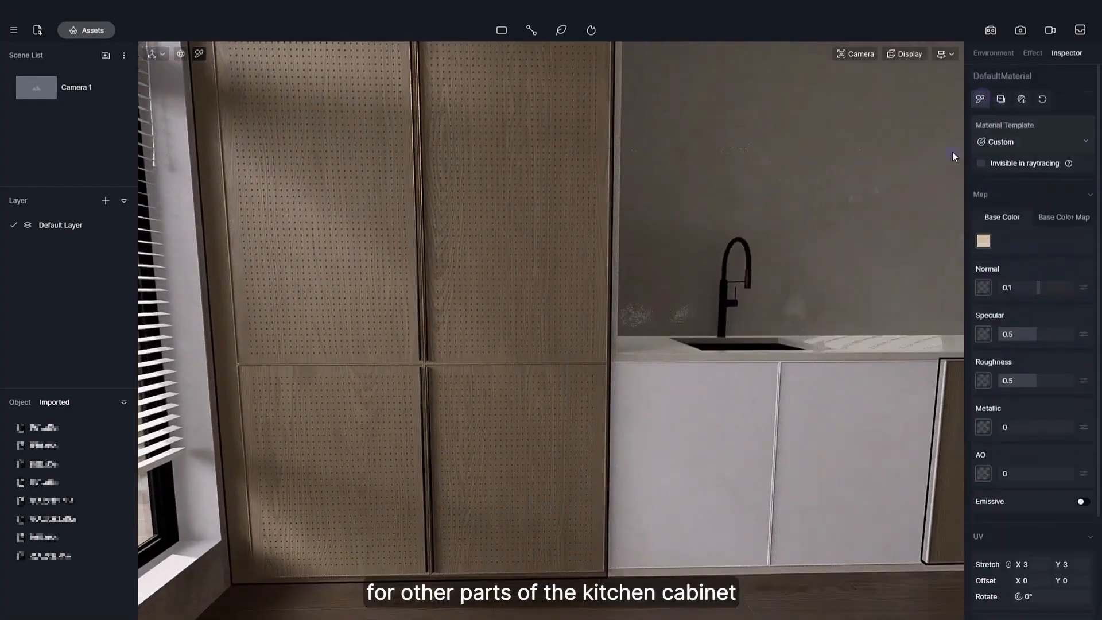
click(702, 560)
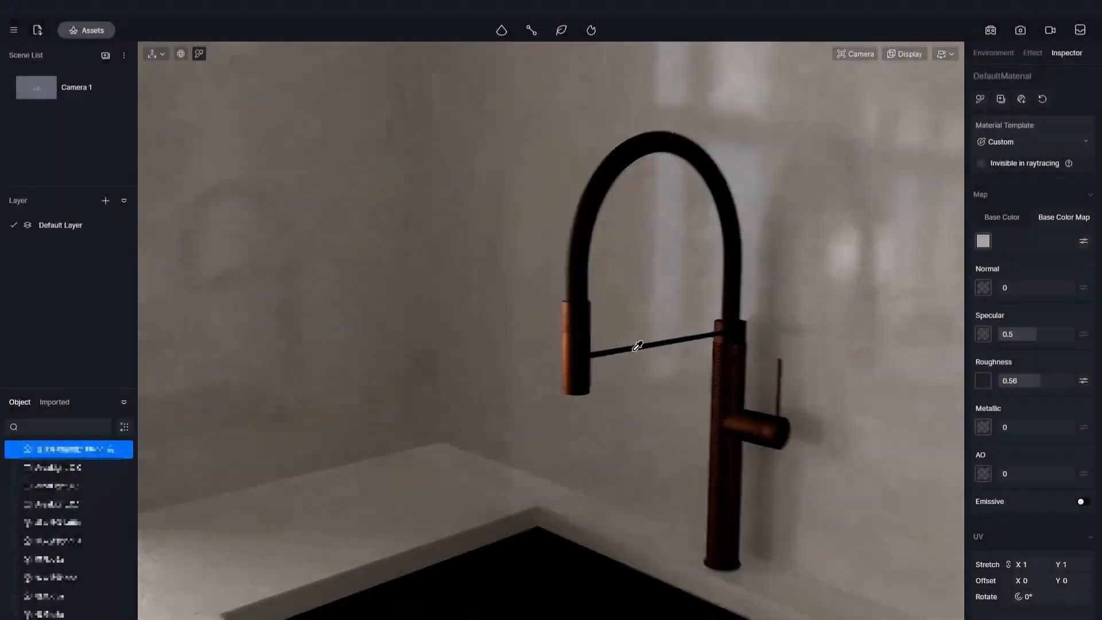
Tune the metallic base colors of the faucet and the round cabinet handle, lightening the handle to hue 26, saturation 47 and value 73
scroll(638, 345, up, 3)
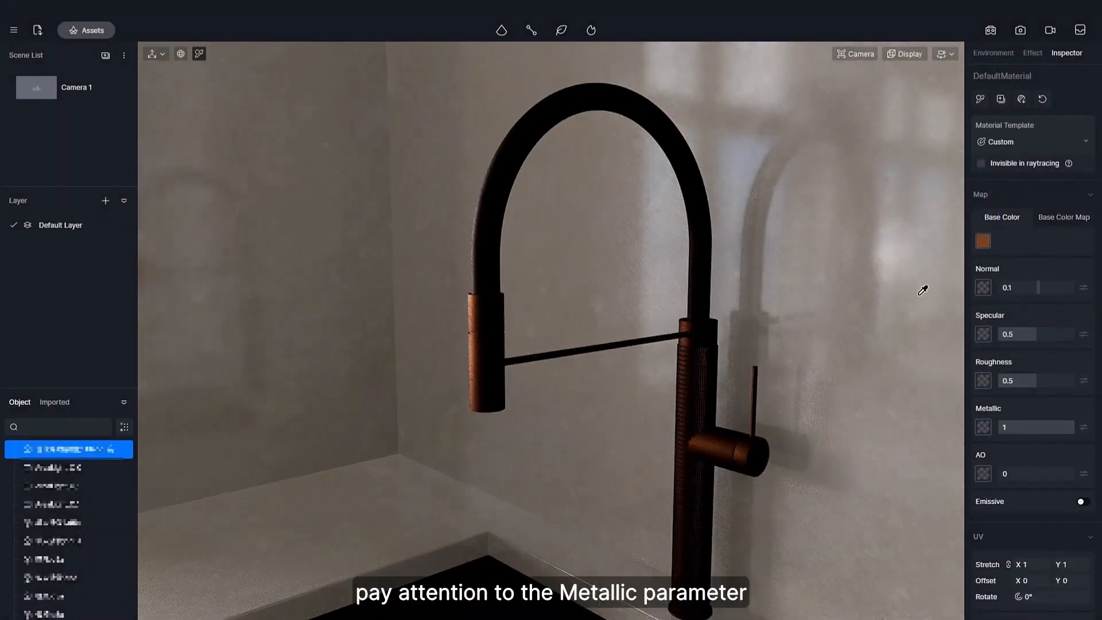
click(983, 241)
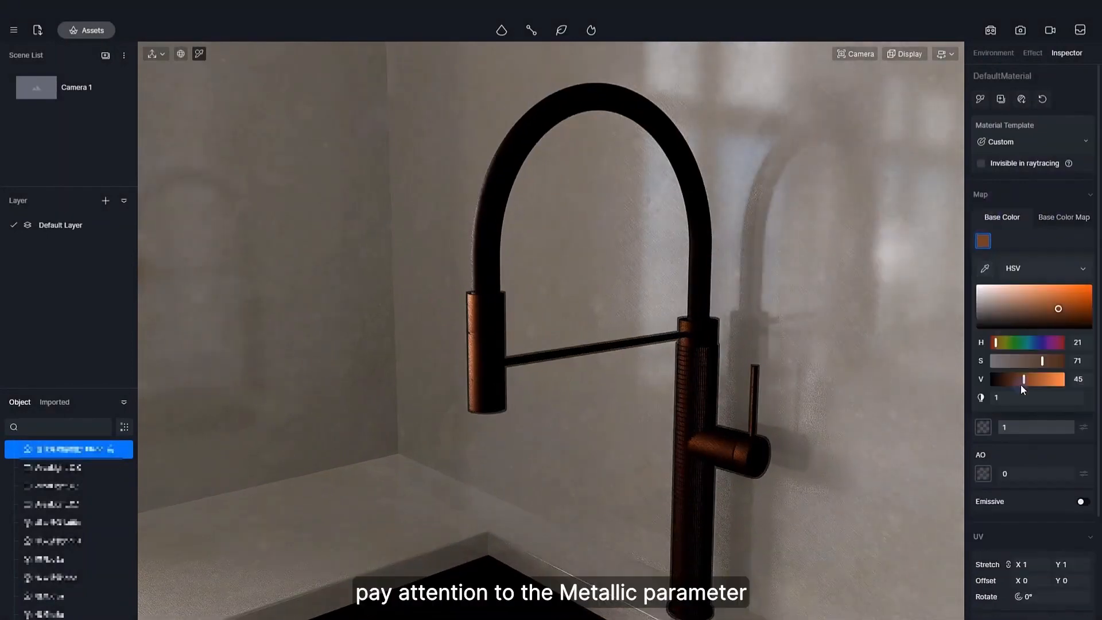
drag(997, 342, 1013, 361)
drag(1024, 380, 1043, 385)
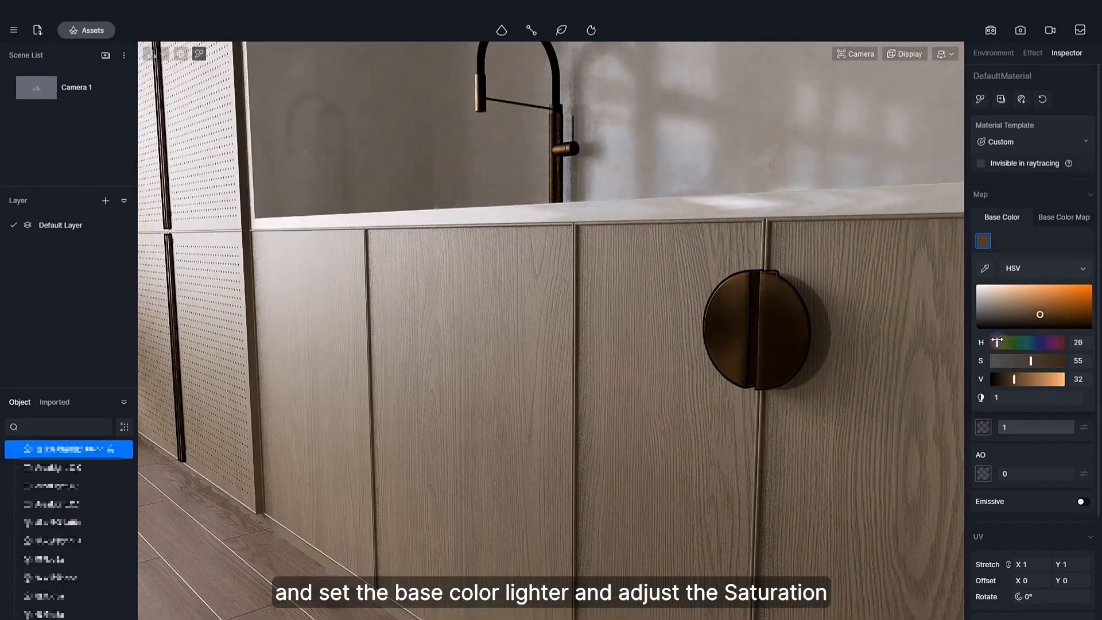
mouse_move(1039, 380)
mouse_down()
mouse_move(1025, 360)
mouse_move(1038, 379)
mouse_up()
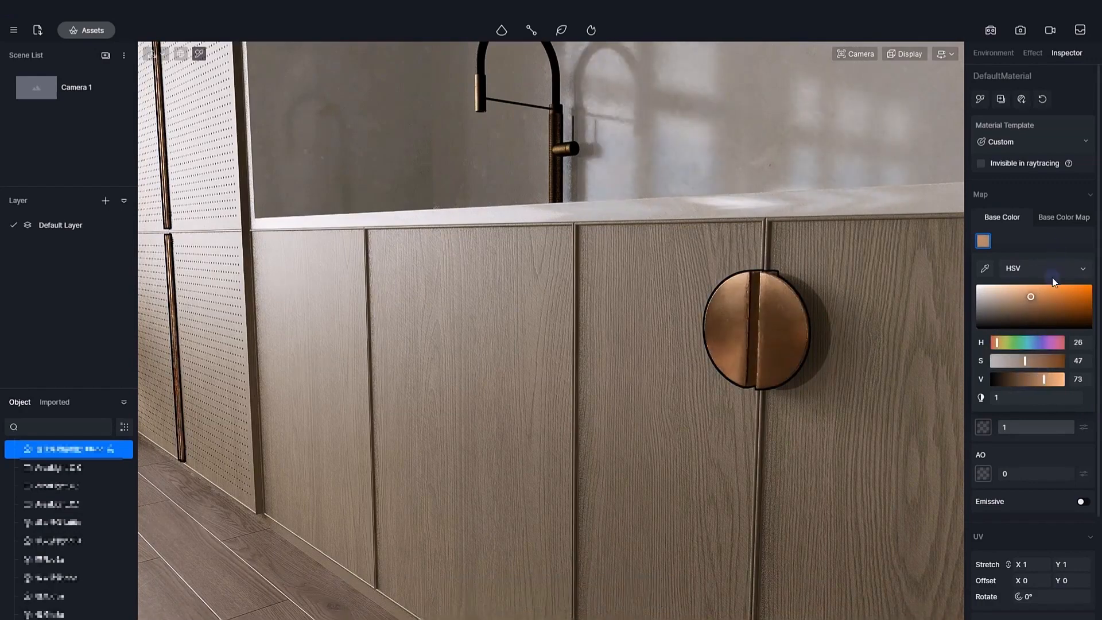
drag(1034, 361, 1019, 379)
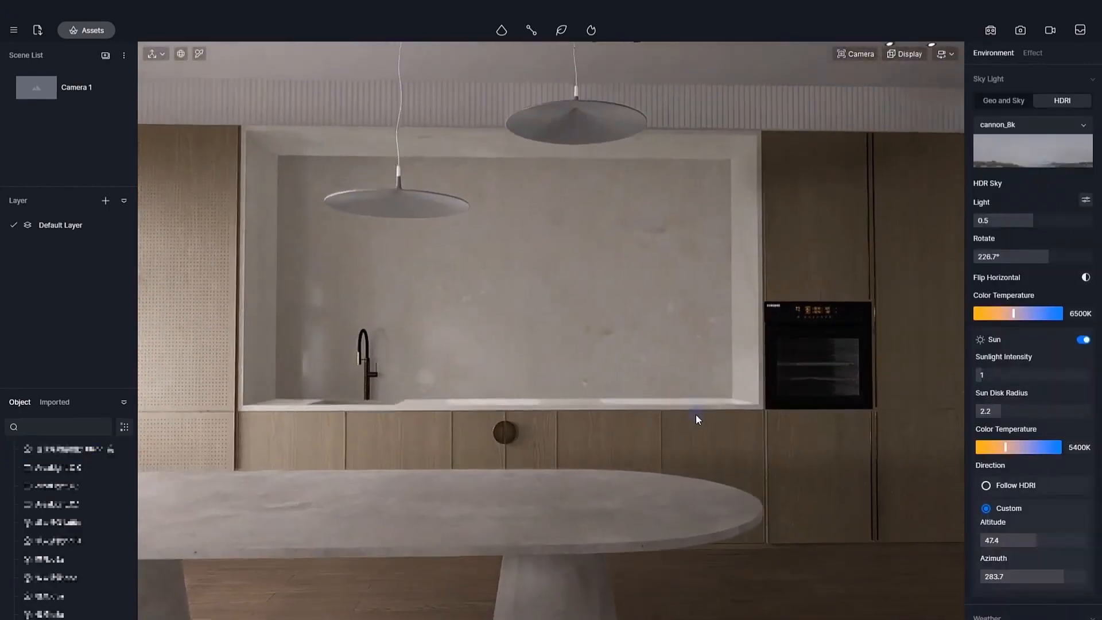
Select the white countertop's material around the sink and adjust its specular value
click(582, 474)
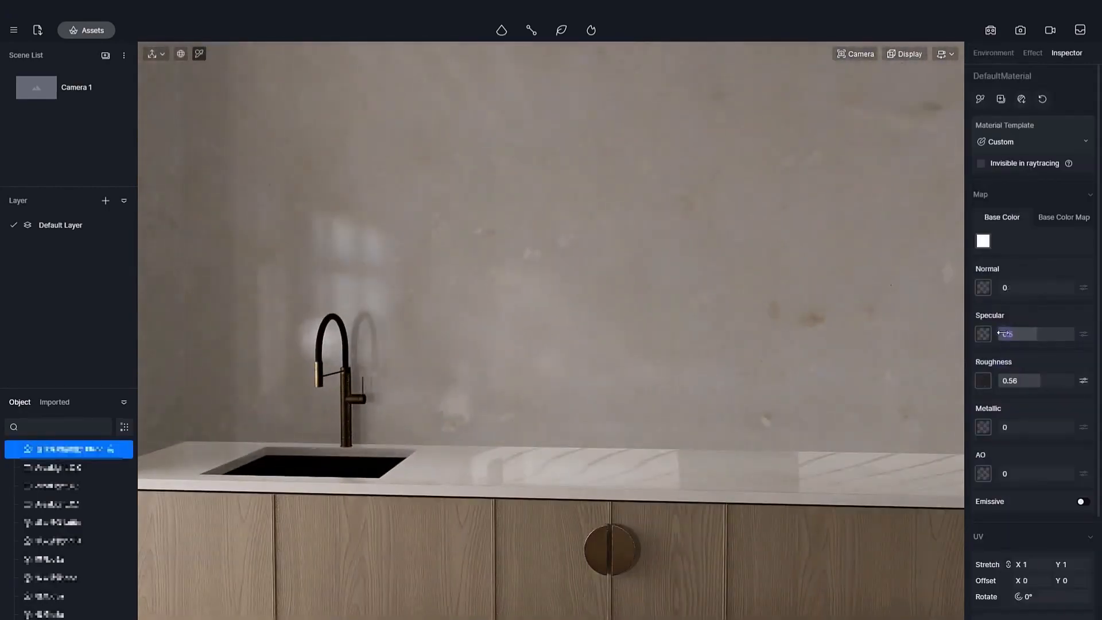
drag(1001, 334, 1002, 334)
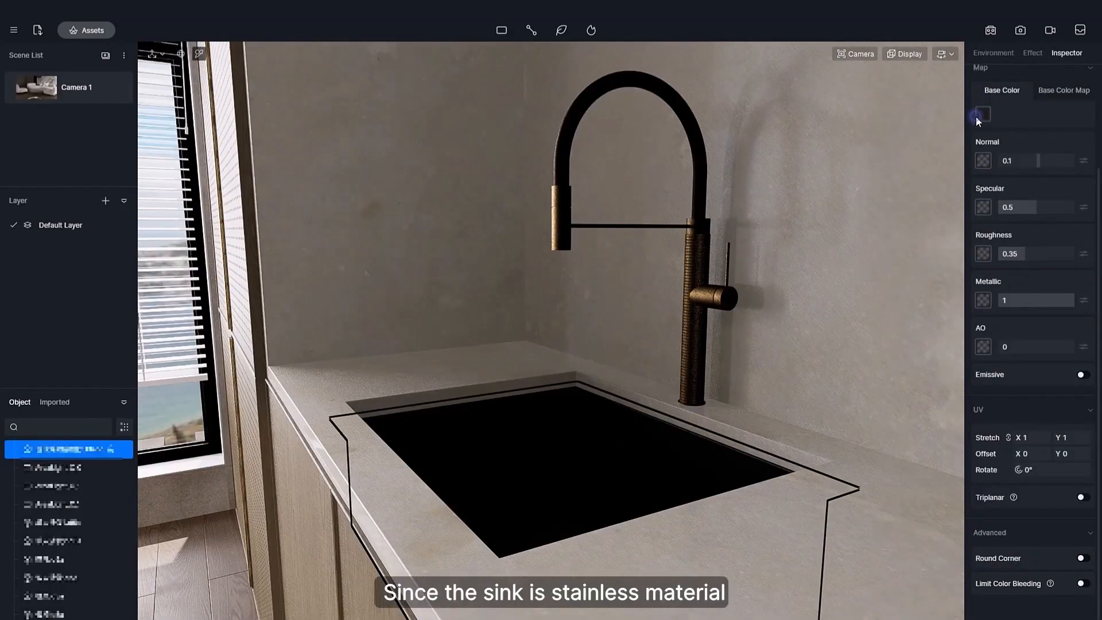
Lighten the black metallic sink's base color to a warm mid-tone in HSV, starting from hue 38 and value 50
click(983, 114)
drag(1023, 247, 1029, 245)
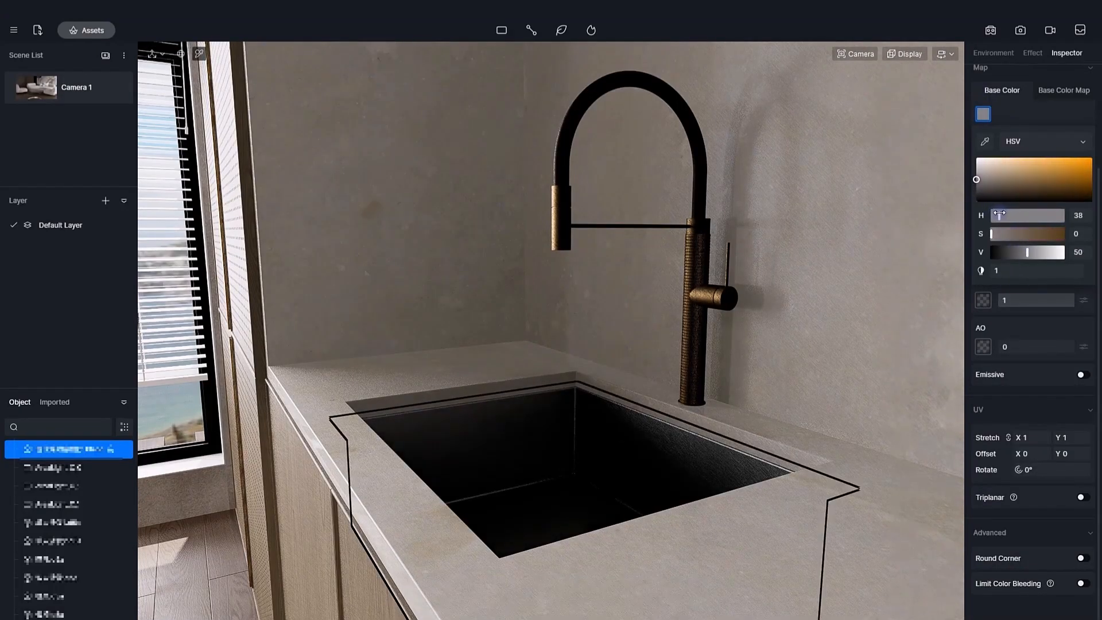
mouse_move(1030, 252)
mouse_down()
mouse_move(1058, 252)
mouse_move(1026, 250)
mouse_up()
click(1039, 118)
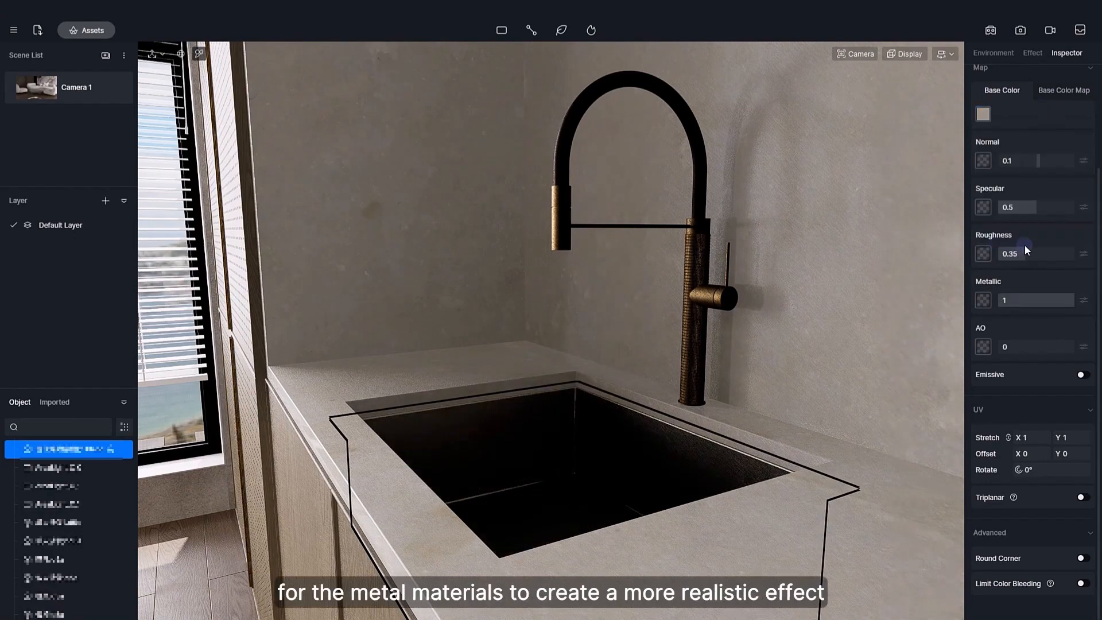
right_drag(651, 414, 711, 430)
key(Escape)
Adjust the camera's field of view for a close-up of the sink and faucet
click(861, 55)
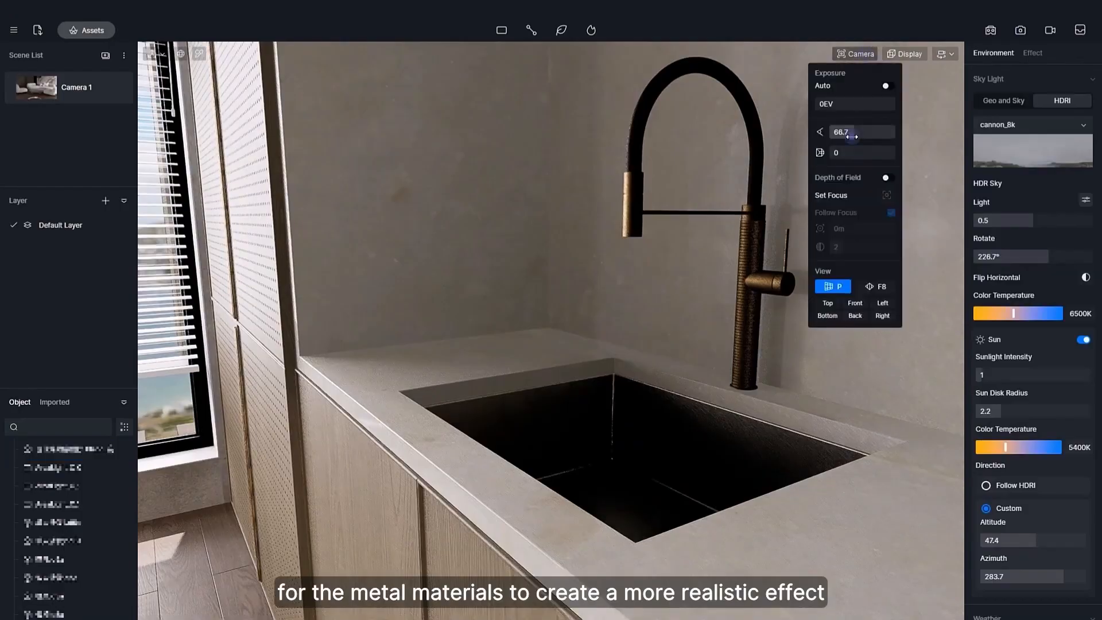
drag(850, 132, 844, 133)
right_drag(613, 306, 750, 344)
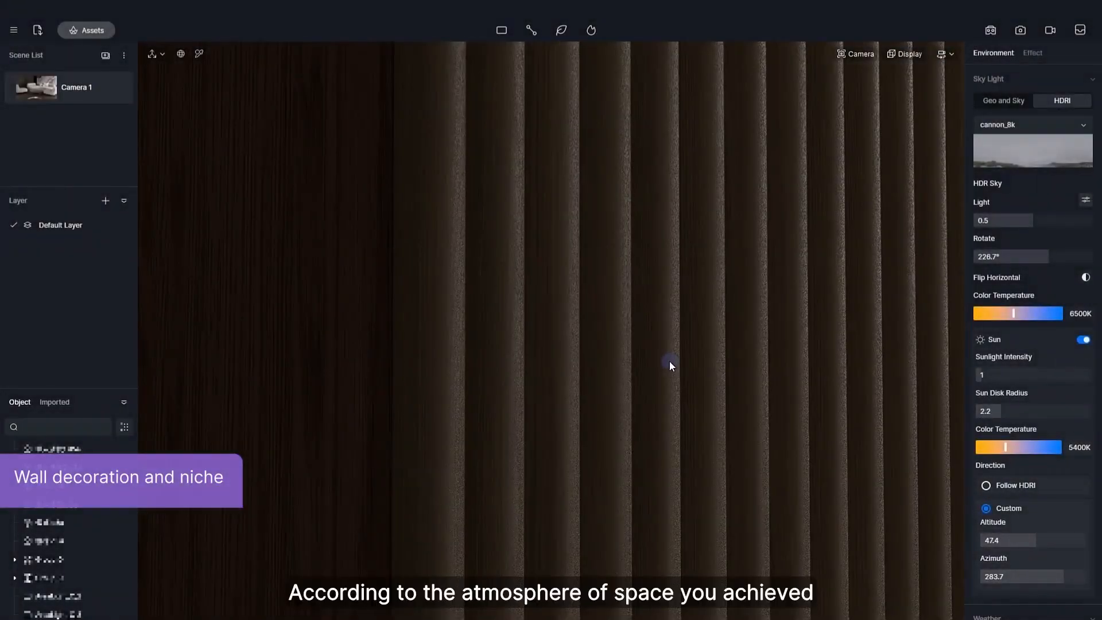
Enable Triplanar on the fluted wood wall panel's material and set its UV stretch to X 1, Y 1
click(669, 364)
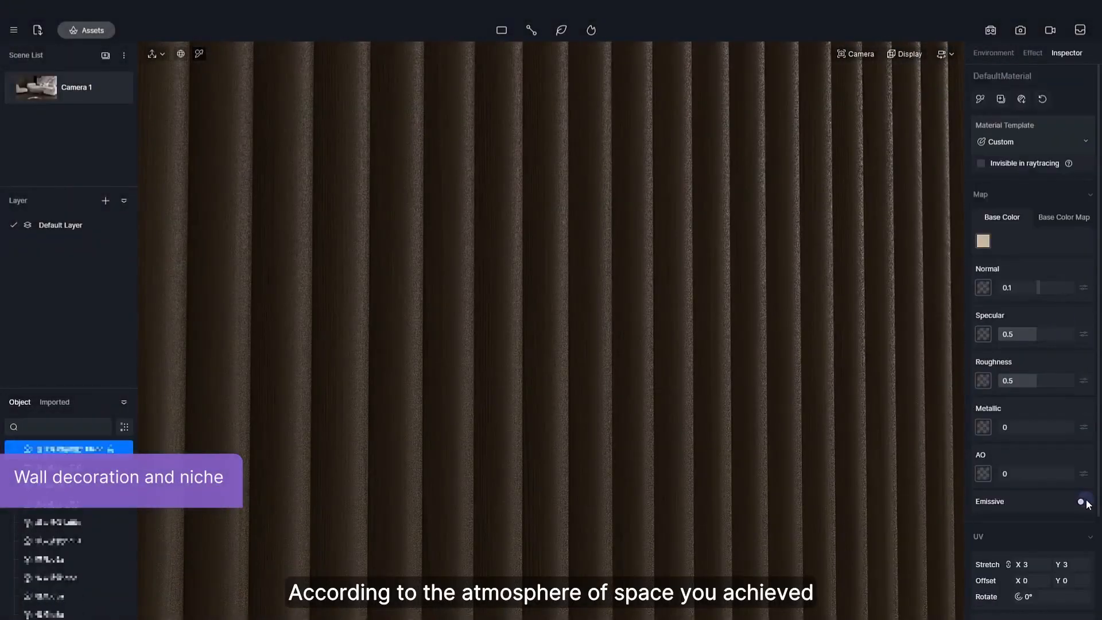
scroll(1050, 483, down, 2)
click(1082, 523)
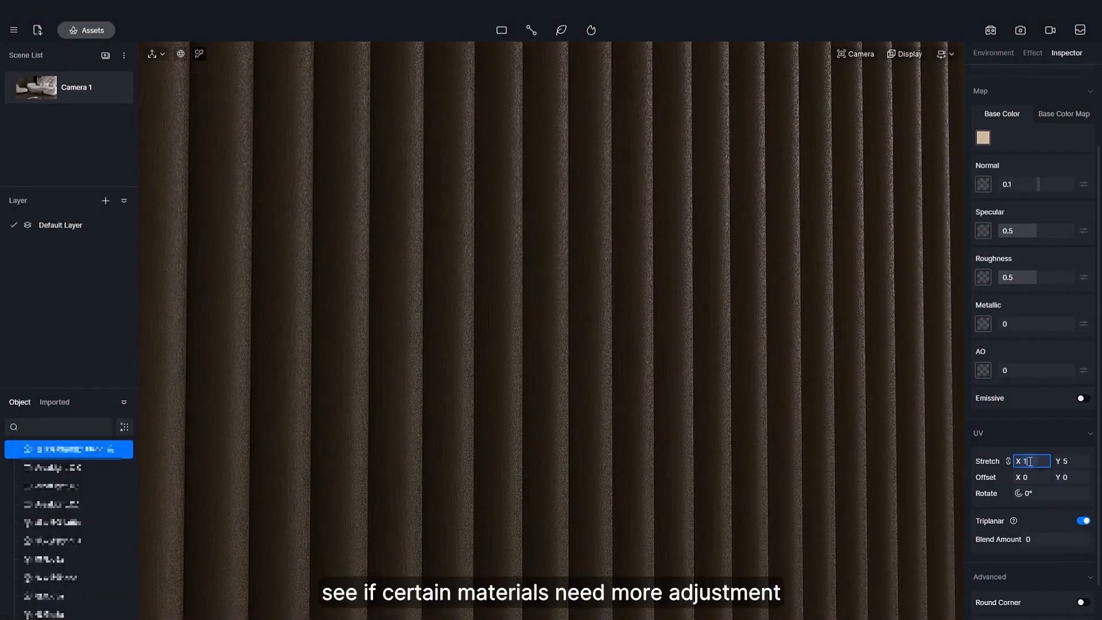
scroll(679, 339, down, 10)
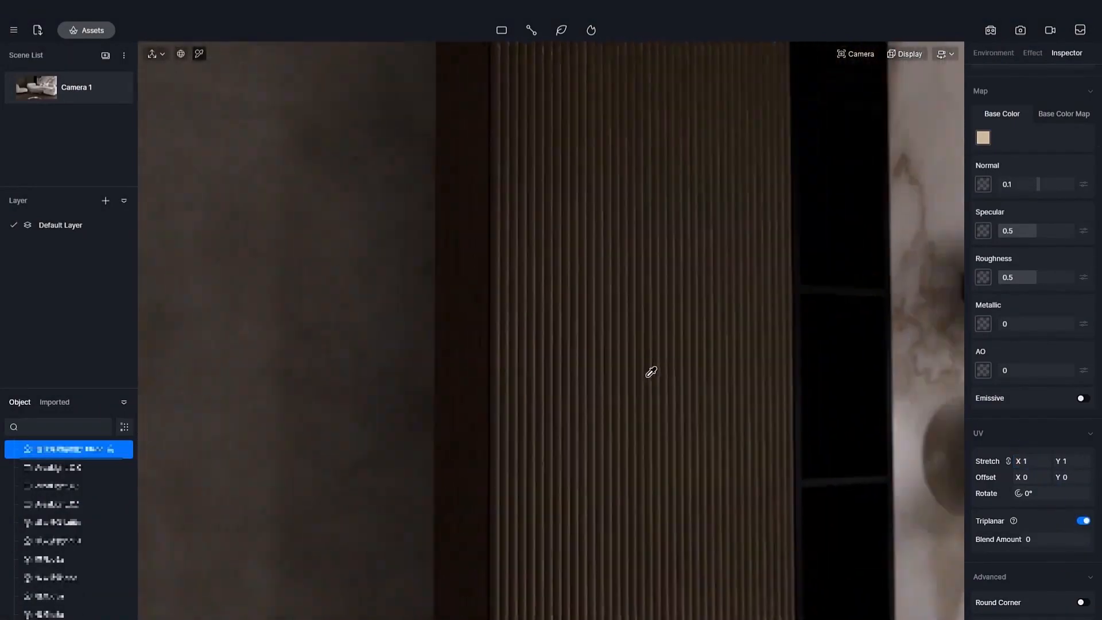
Pick the black niche material beside the fluted panel and lighten its base color to hue 0, saturation 0, value 25
right_drag(806, 253, 610, 278)
scroll(622, 457, down, 5)
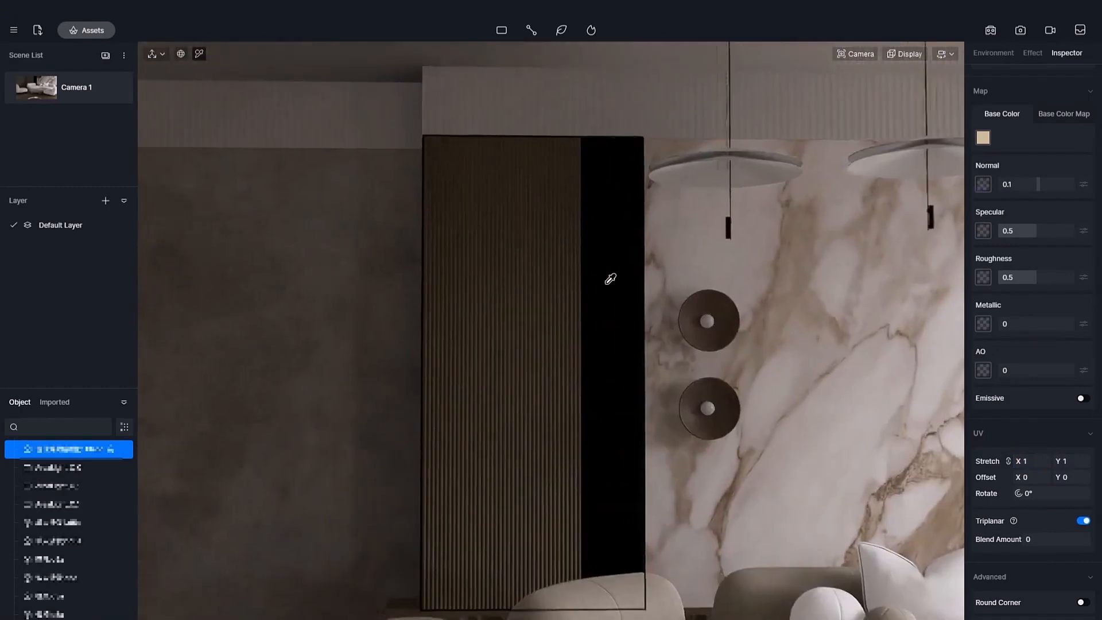
click(610, 278)
key(w)
click(984, 138)
drag(994, 276, 1017, 268)
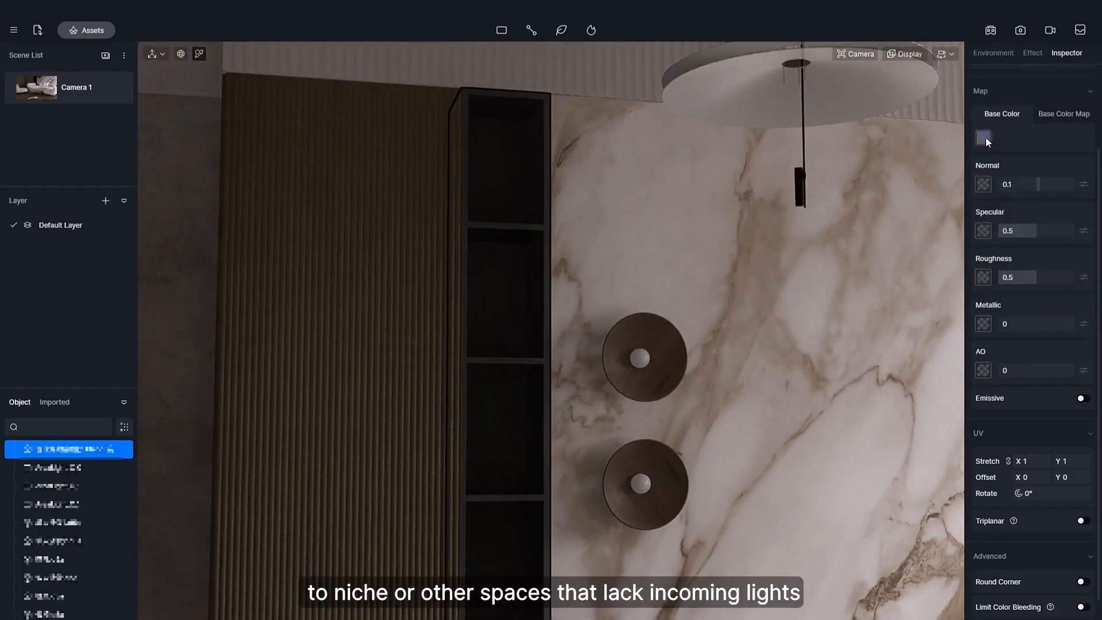
click(983, 137)
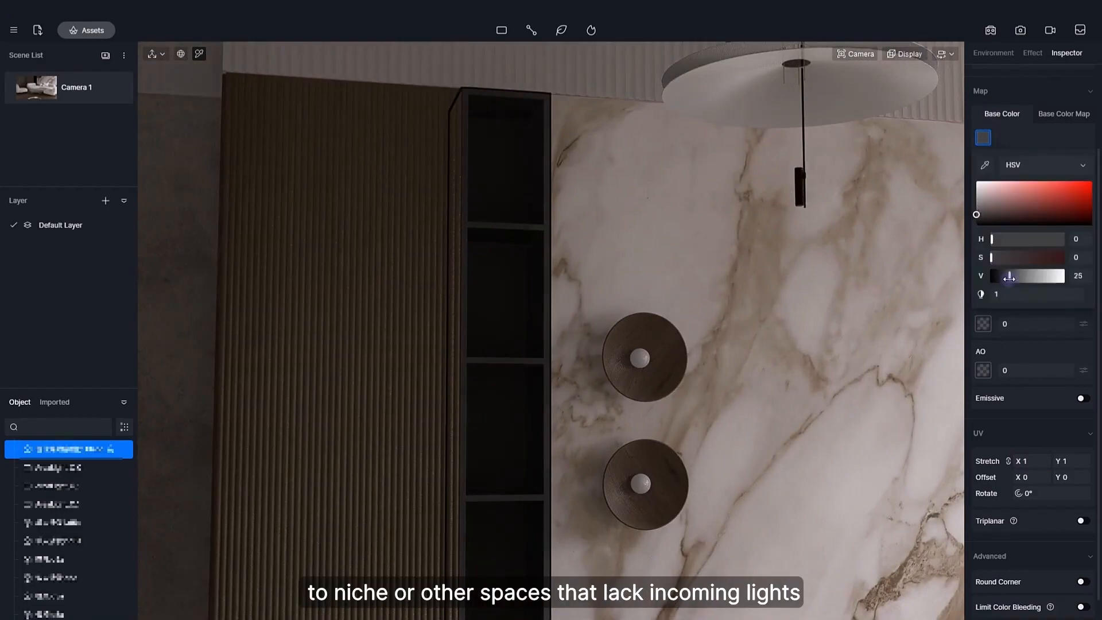
scroll(751, 322, up, 5)
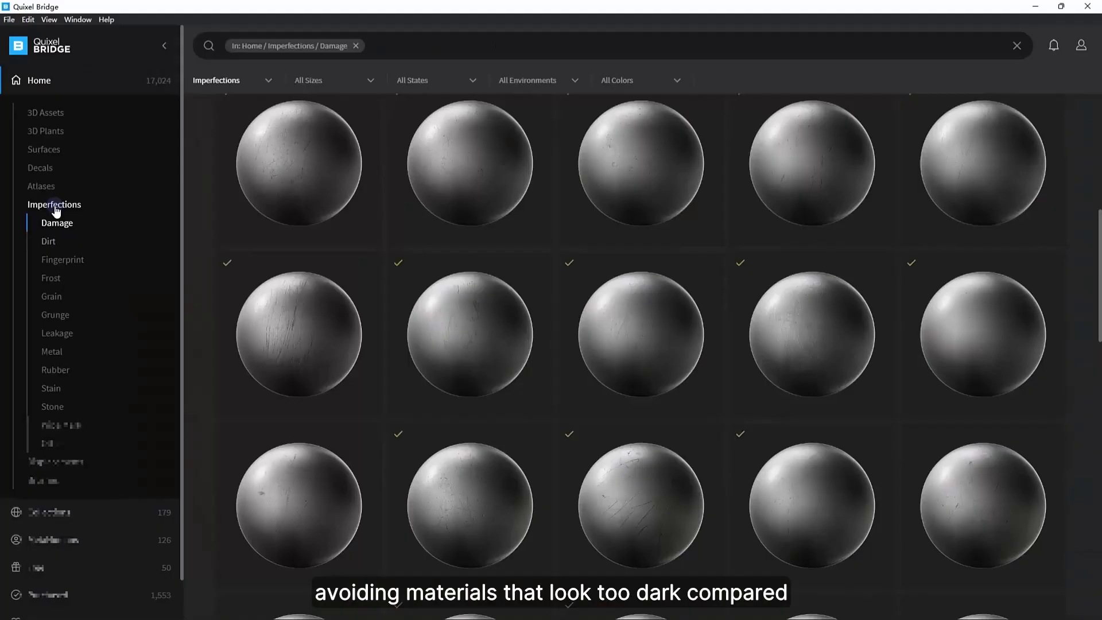
Switch to Quixel Bridge and browse the Damage and Grunge imperfection textures for a surface map, then return to the scene
click(54, 205)
click(567, 326)
scroll(630, 405, down, 8)
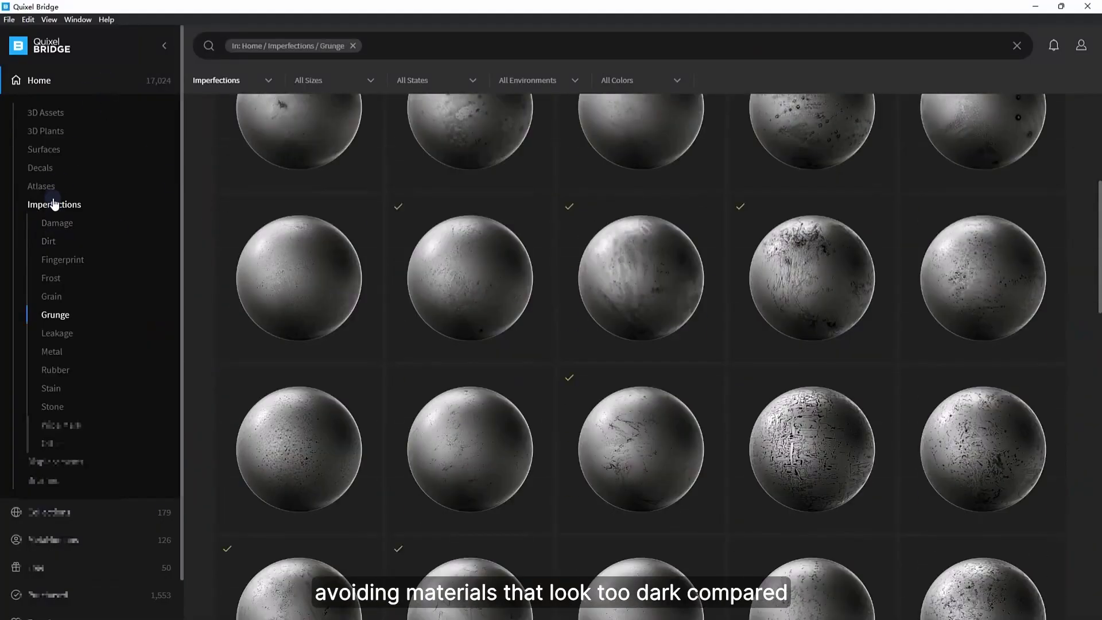
click(54, 204)
click(962, 454)
click(1035, 7)
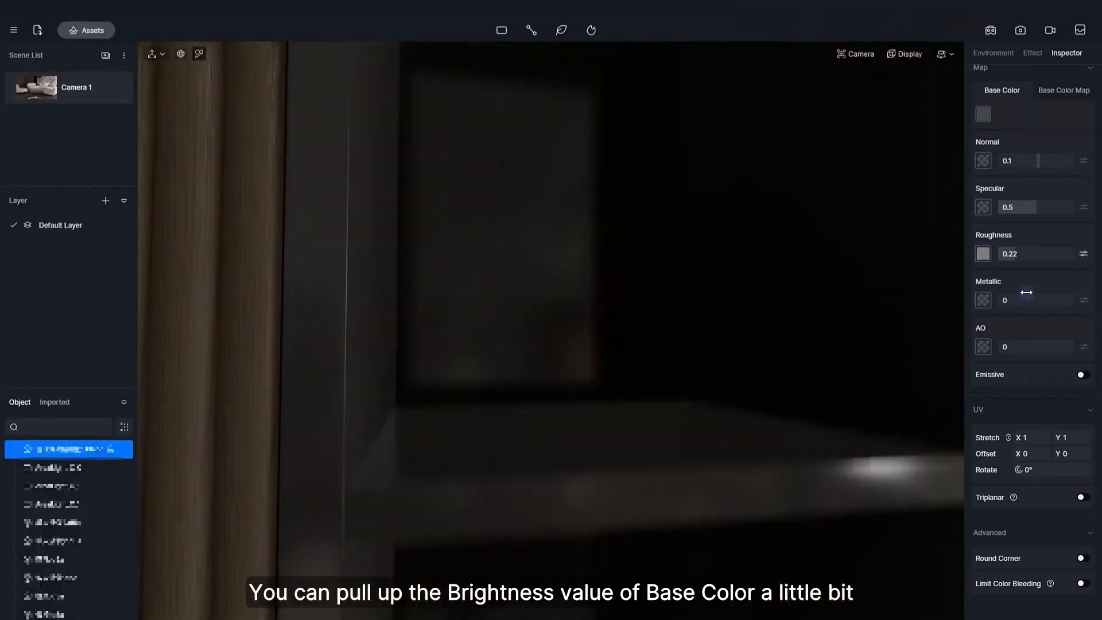
Set the niche's roughness to 0.74 and give its roughness map an individual Triplanar UV with stretch 10
drag(1028, 254, 1052, 254)
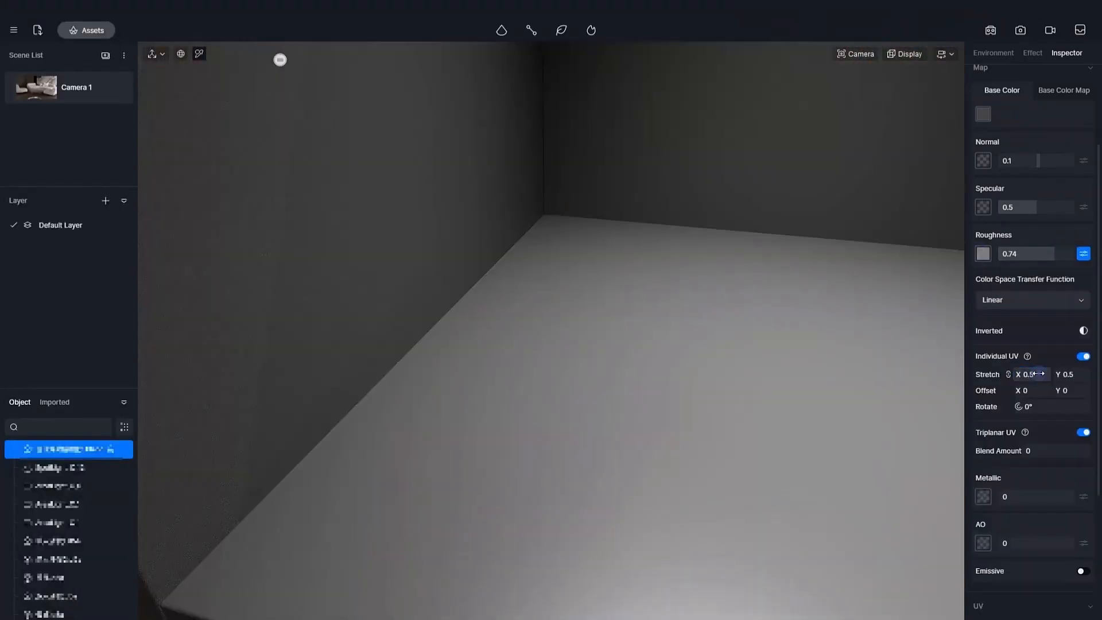
scroll(713, 343, down, 5)
scroll(664, 408, up, 4)
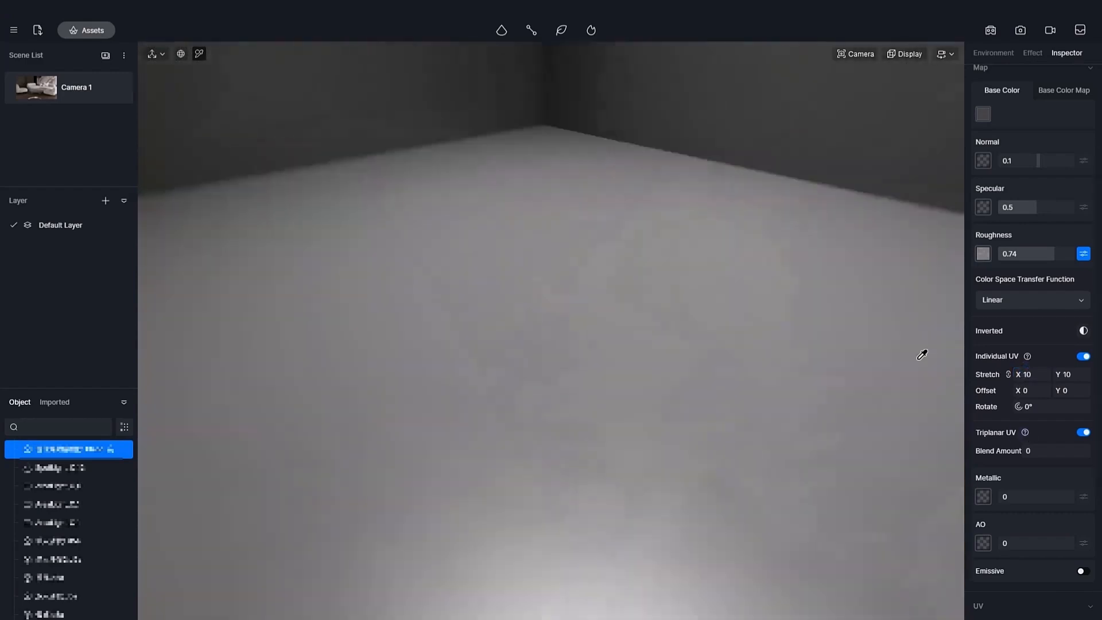
click(1030, 373)
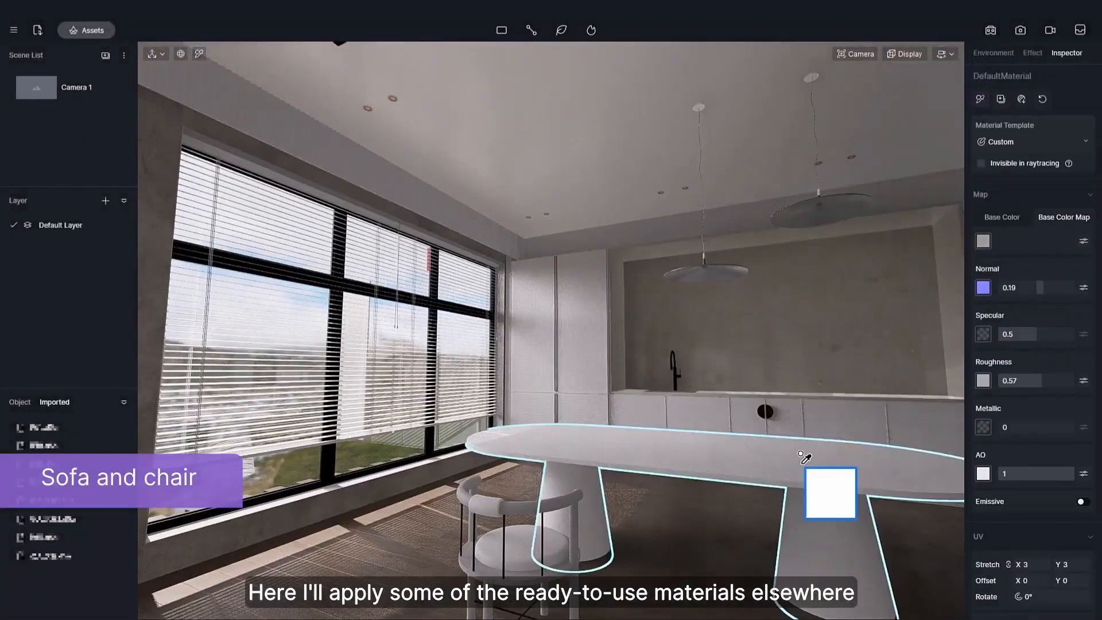
Apply the copied concrete material to the oval dining table
click(801, 453)
key(Escape)
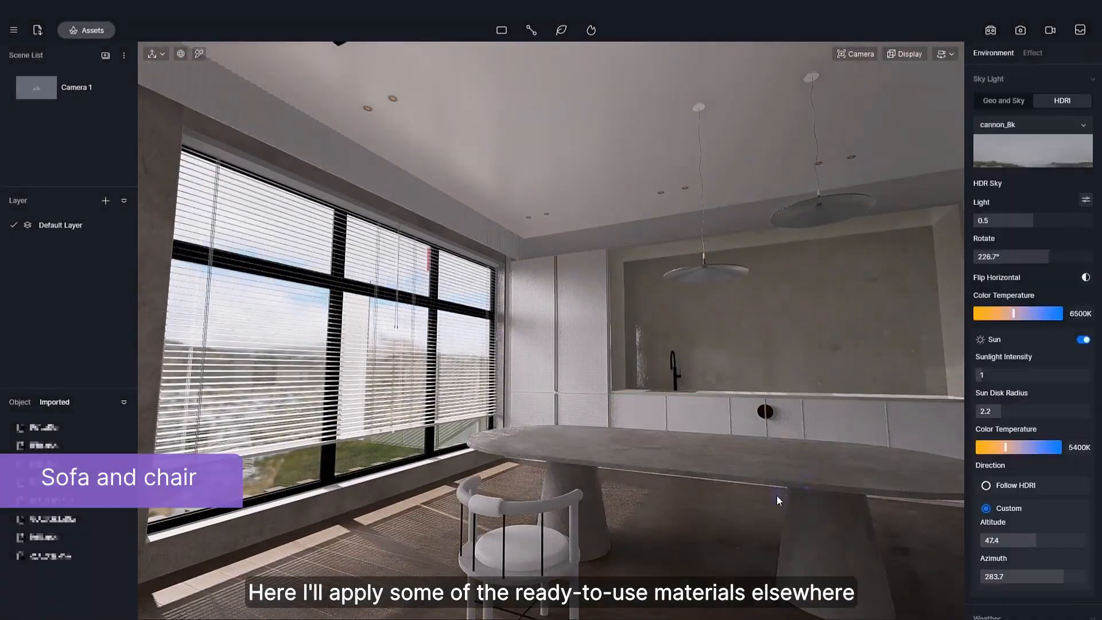
right_drag(777, 495, 643, 419)
Copy the kitchen cabinet's wood material onto the white dining chair's frame
click(643, 419)
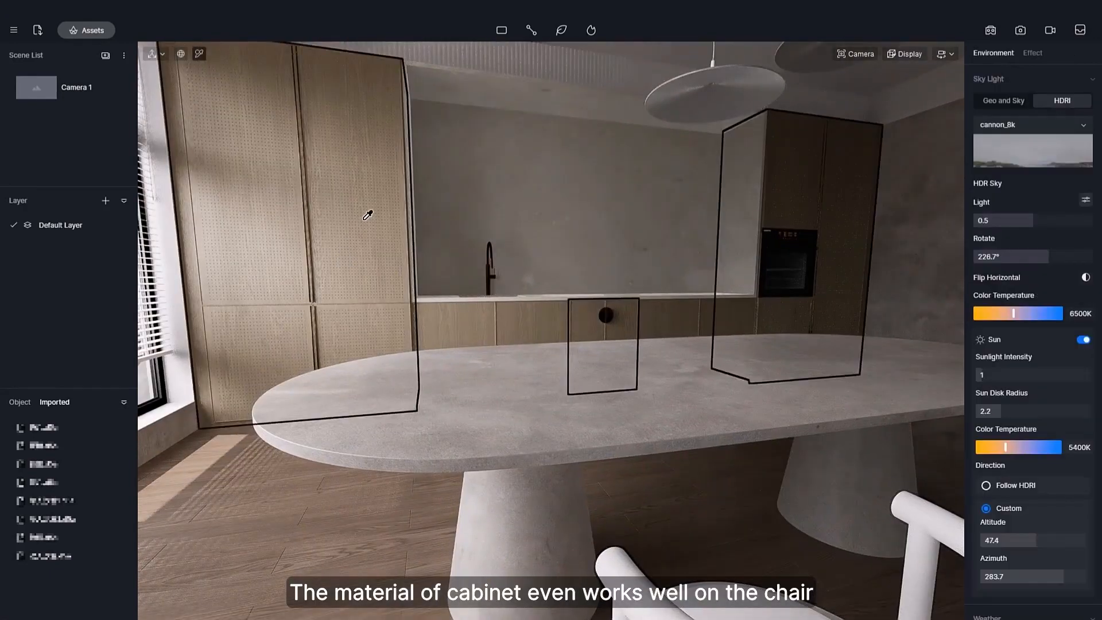
click(367, 215)
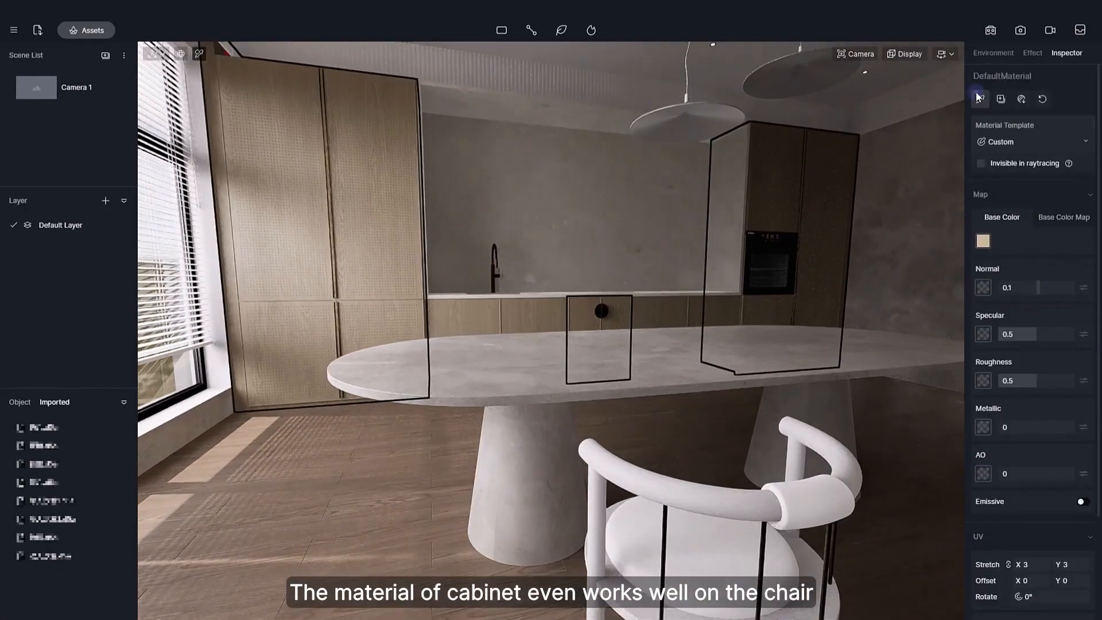
click(705, 498)
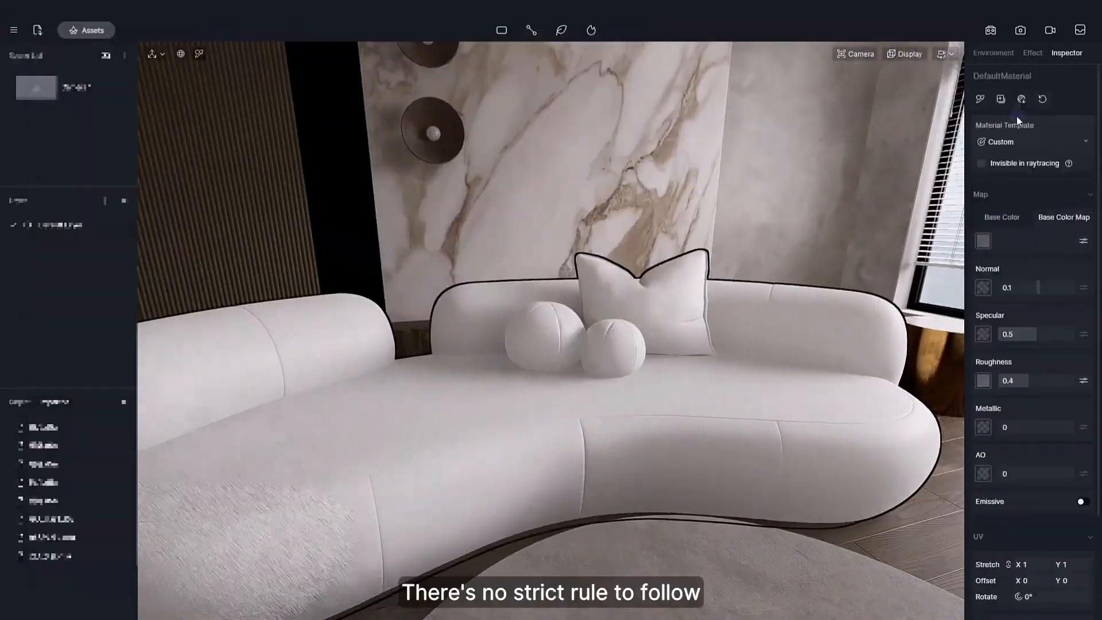
Give the curved sofa a Cloth material with the fabric_plain_sbklx0p0 texture maps, normal strength 1 and UV stretch 10
click(983, 240)
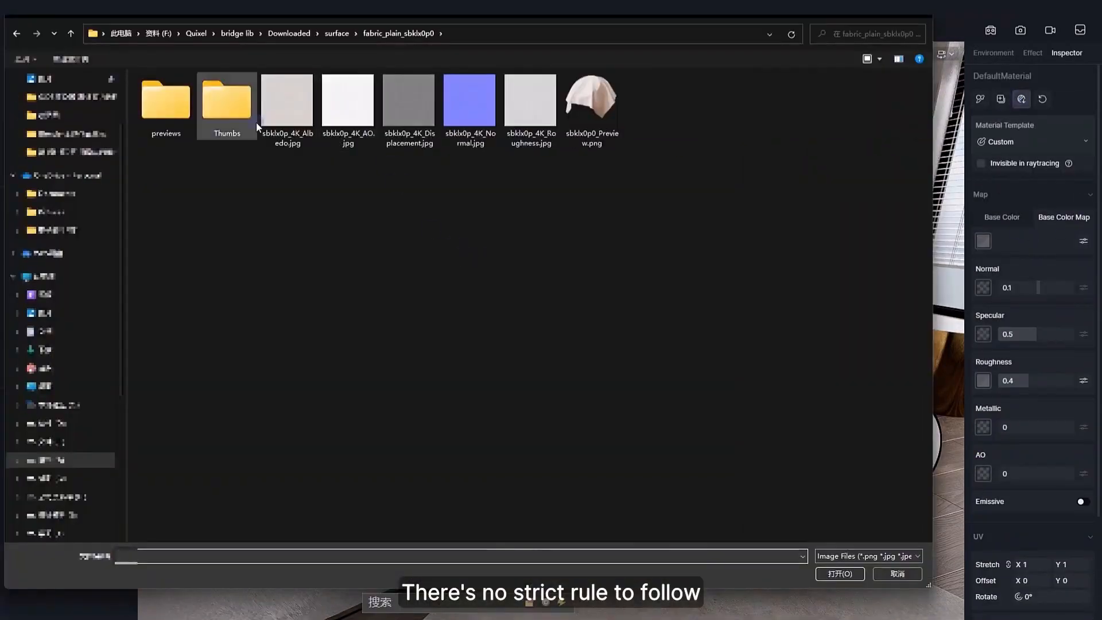
click(839, 573)
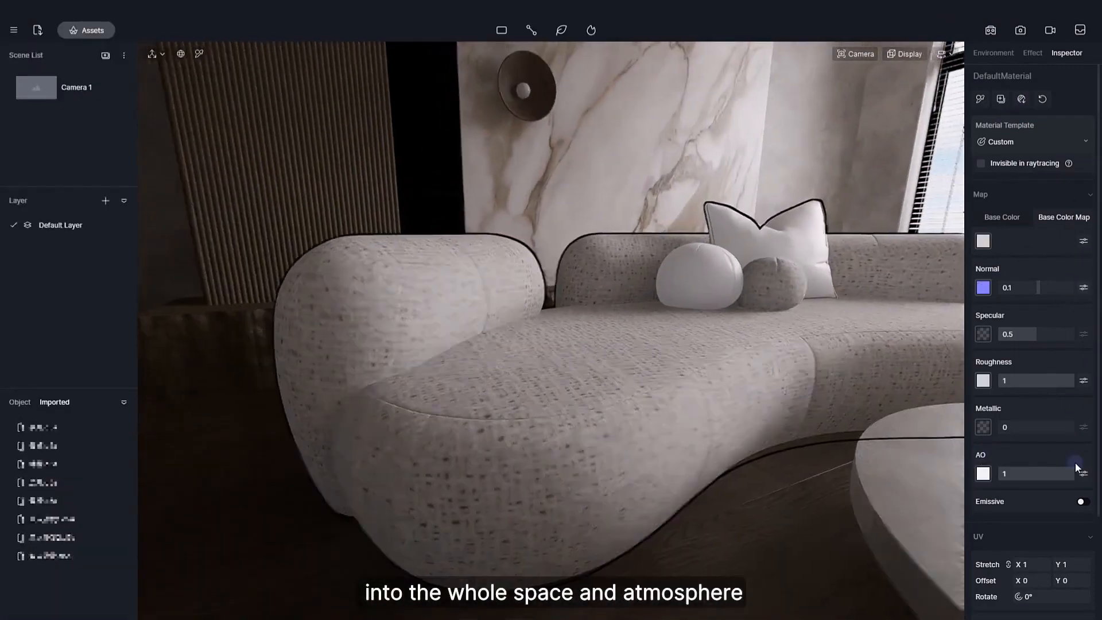
scroll(1076, 463, down, 2)
click(1082, 556)
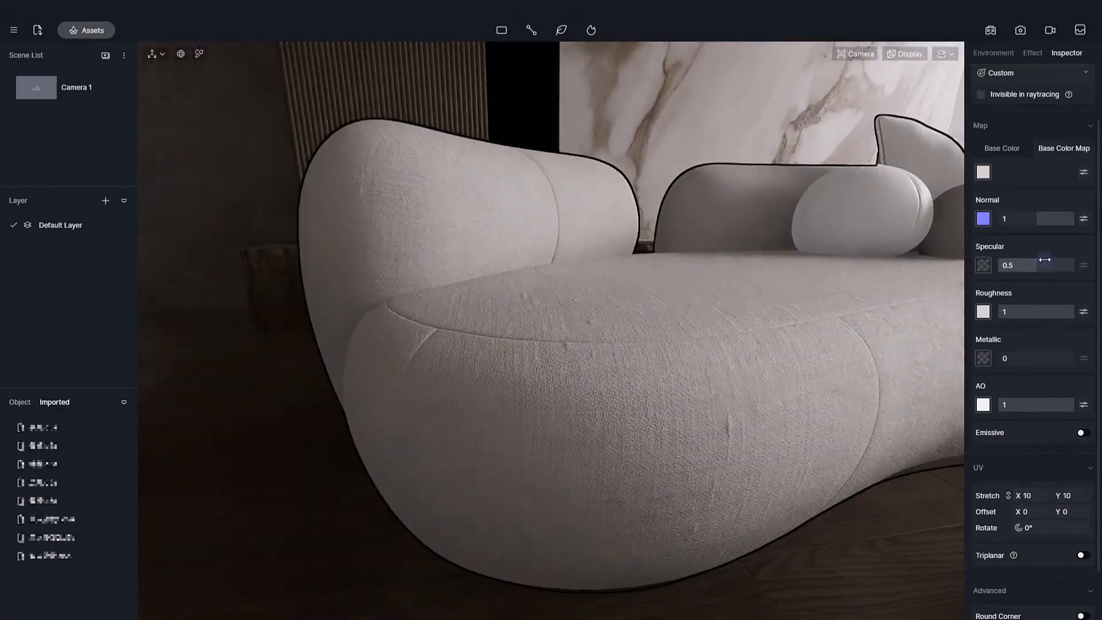
click(1019, 73)
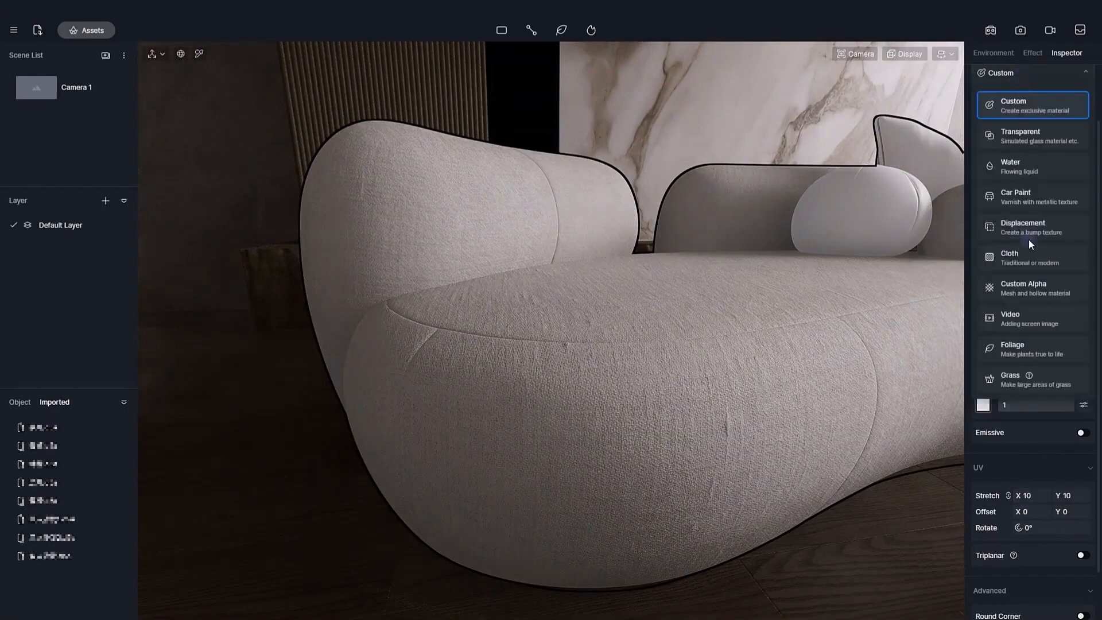
click(1044, 289)
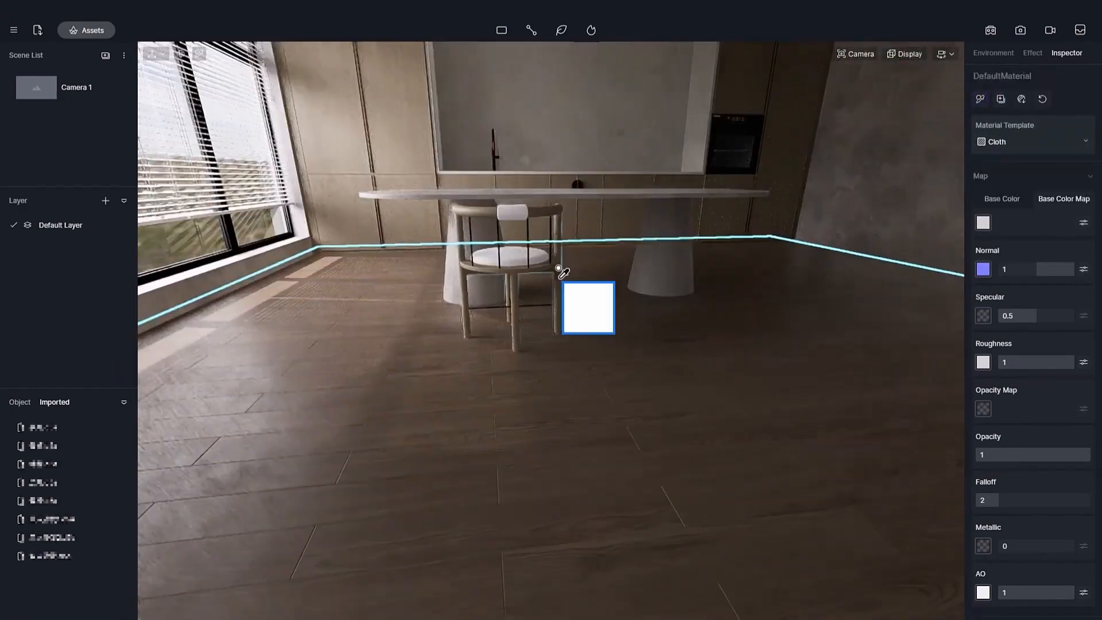
Apply the sofa's cloth material to the dining chair's round seat cushion
scroll(558, 268, up, 5)
middle_drag(559, 268, 635, 432)
scroll(621, 346, up, 5)
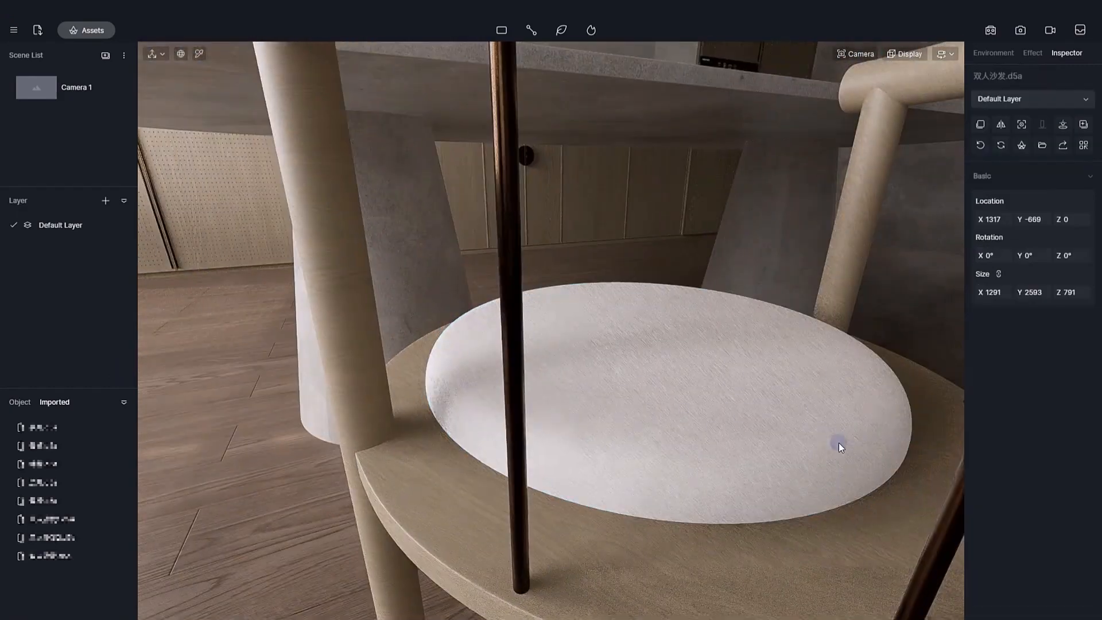
click(769, 423)
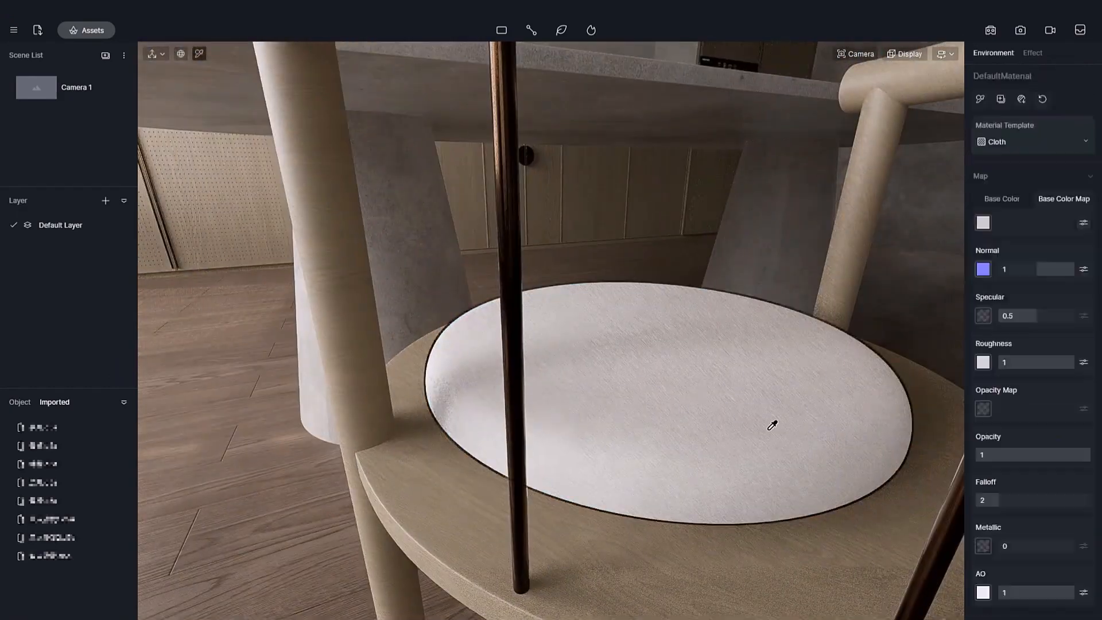
Tint the sofa's cloth material with a light beige base color and copy it to the armchair in front
scroll(832, 459, up, 5)
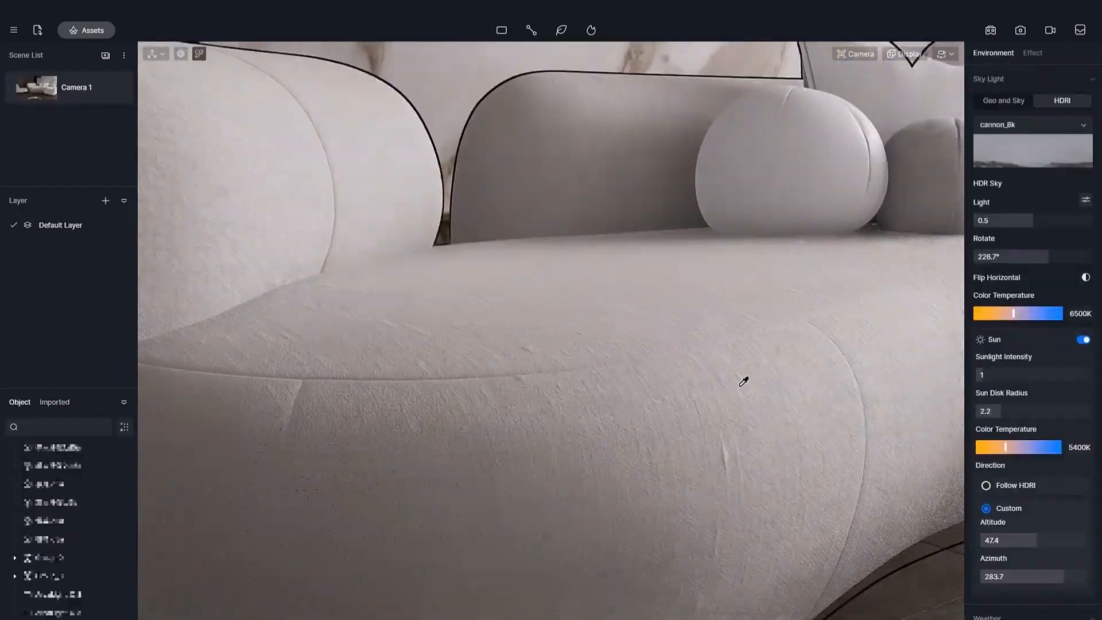
click(743, 381)
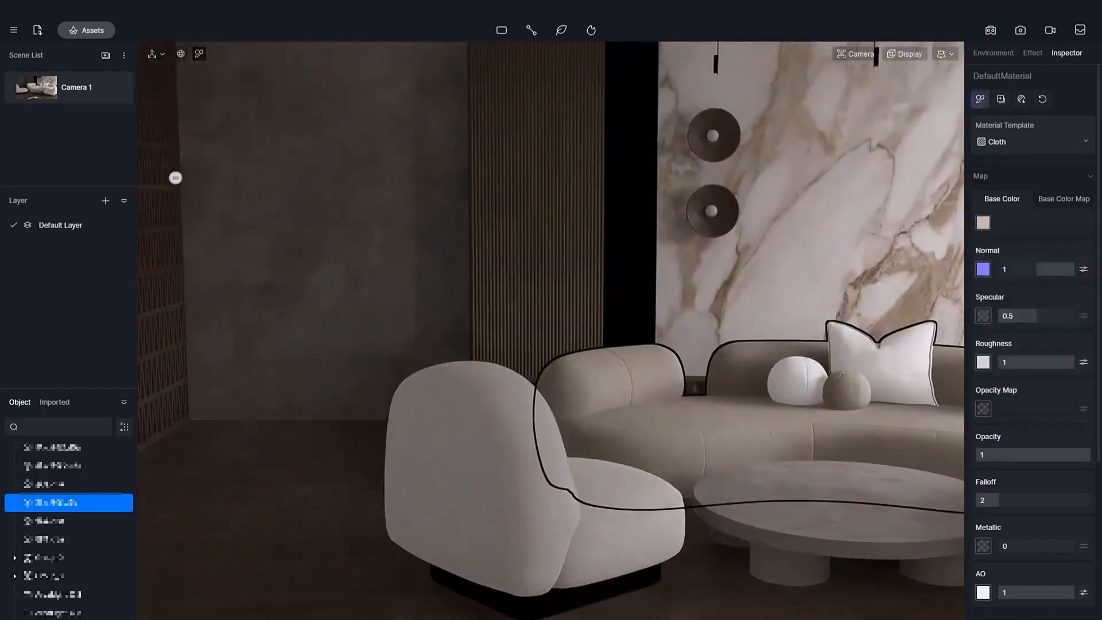
click(676, 480)
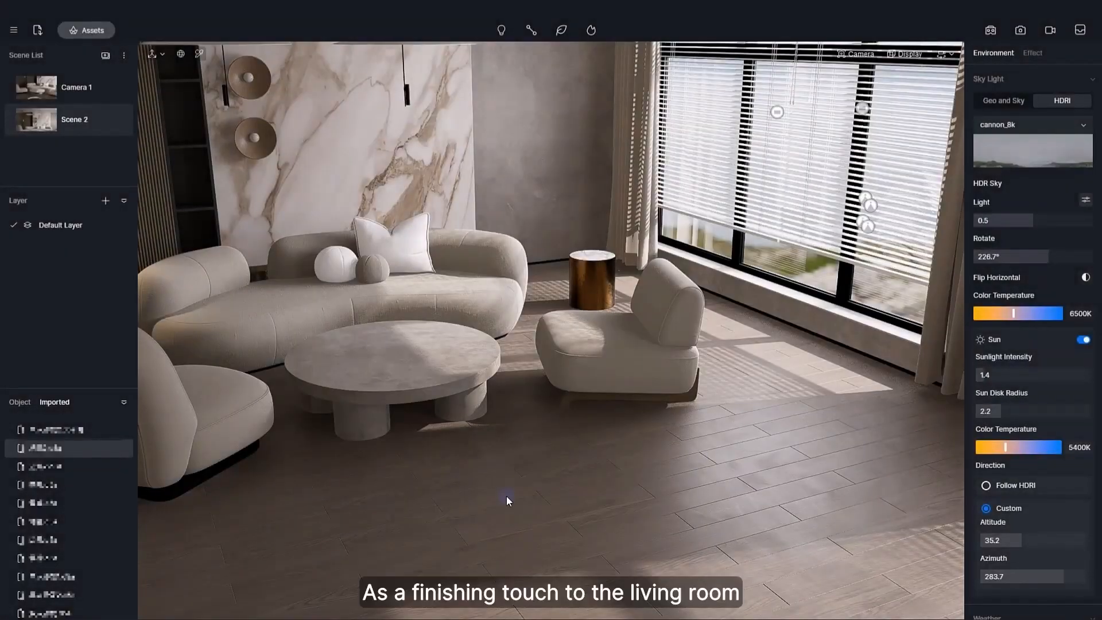
Place a rectangular carpet under the coffee table and armchairs and load a patterned carpet image as its base color map
click(506, 496)
mouse_move(697, 474)
mouse_down()
mouse_move(698, 453)
mouse_move(699, 481)
mouse_move(693, 469)
mouse_up()
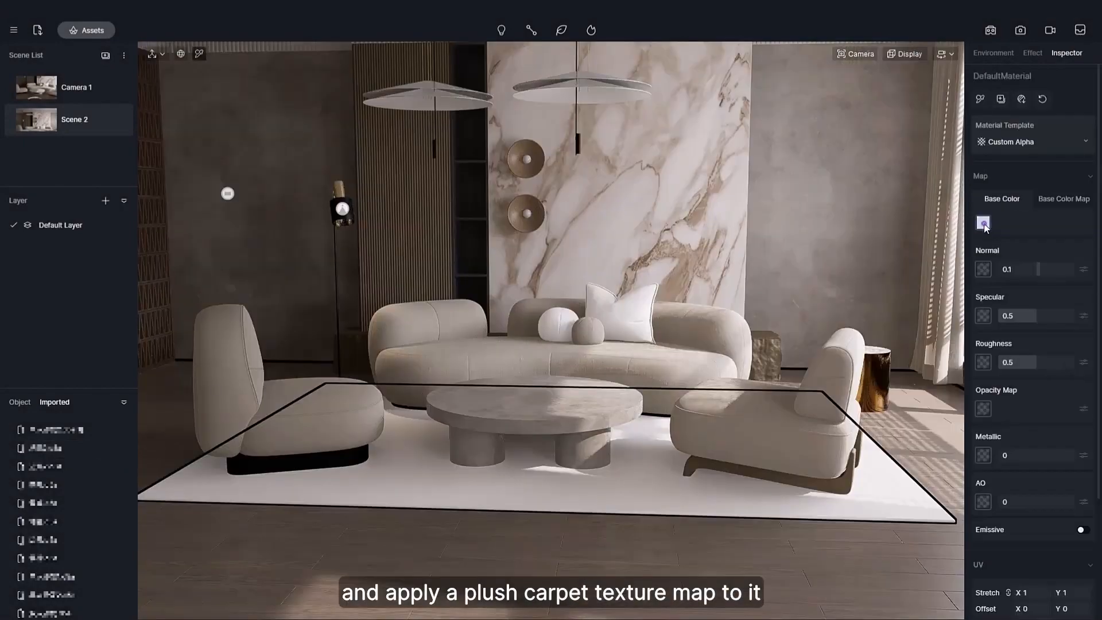
click(1050, 200)
click(983, 223)
double_click(288, 197)
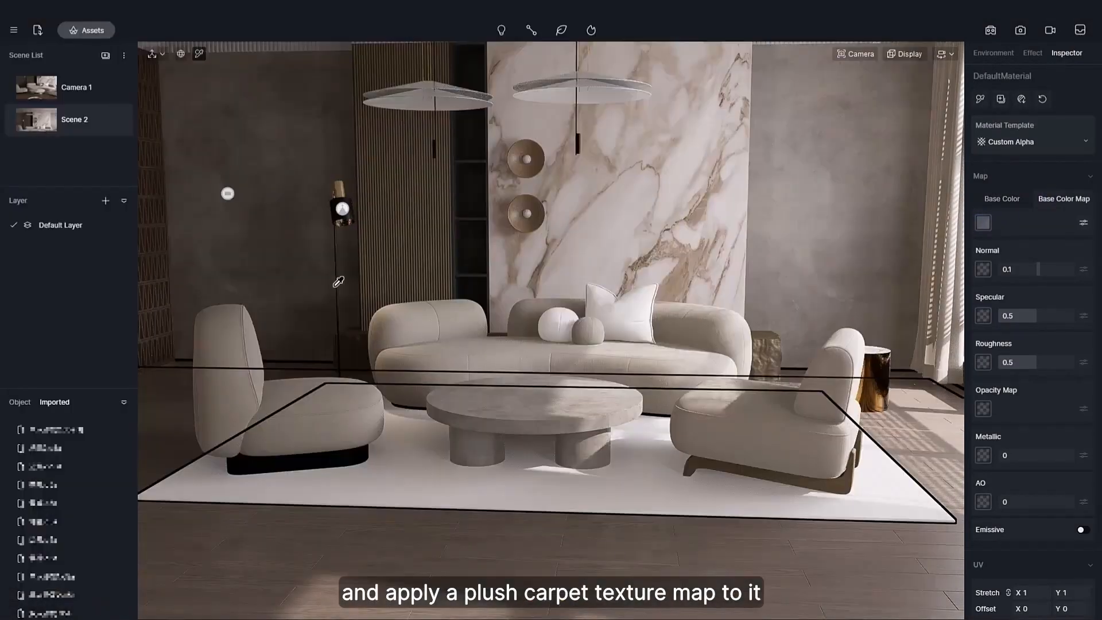
scroll(372, 393, up, 2)
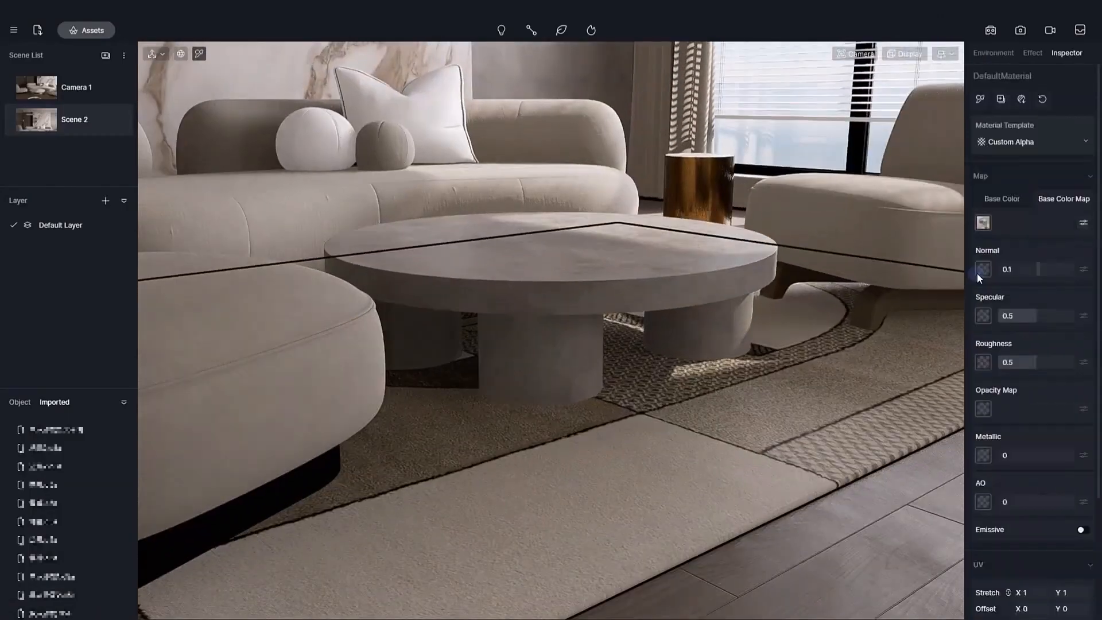
Browse the fabric surfaces in Quixel Bridge and load a fabric normal map into the carpet material with normal strength 1
click(977, 273)
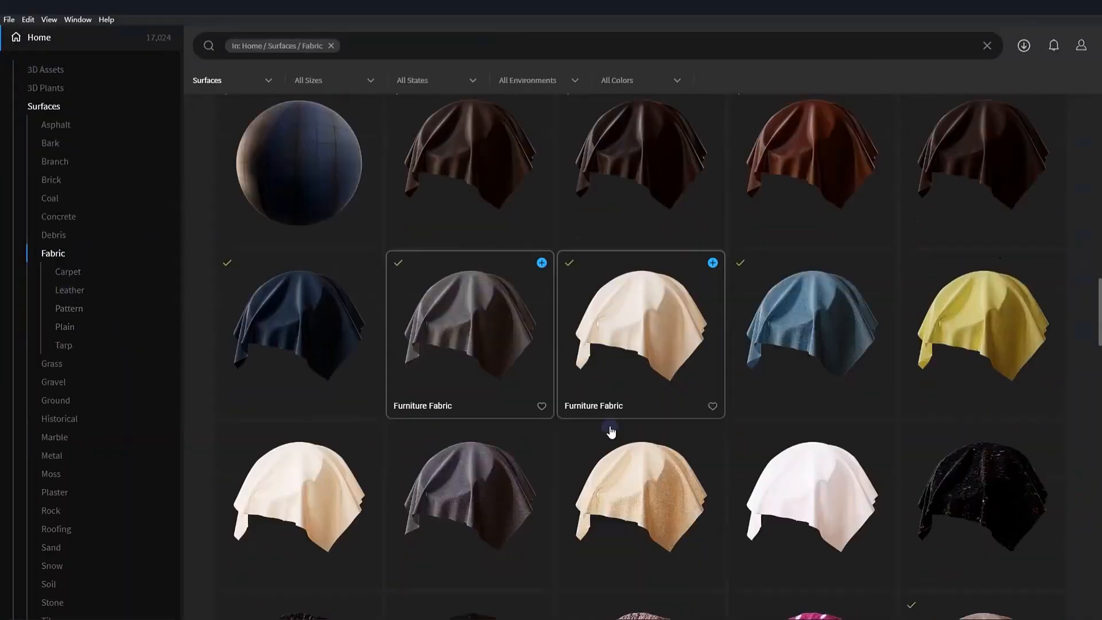
scroll(611, 434, down, 13)
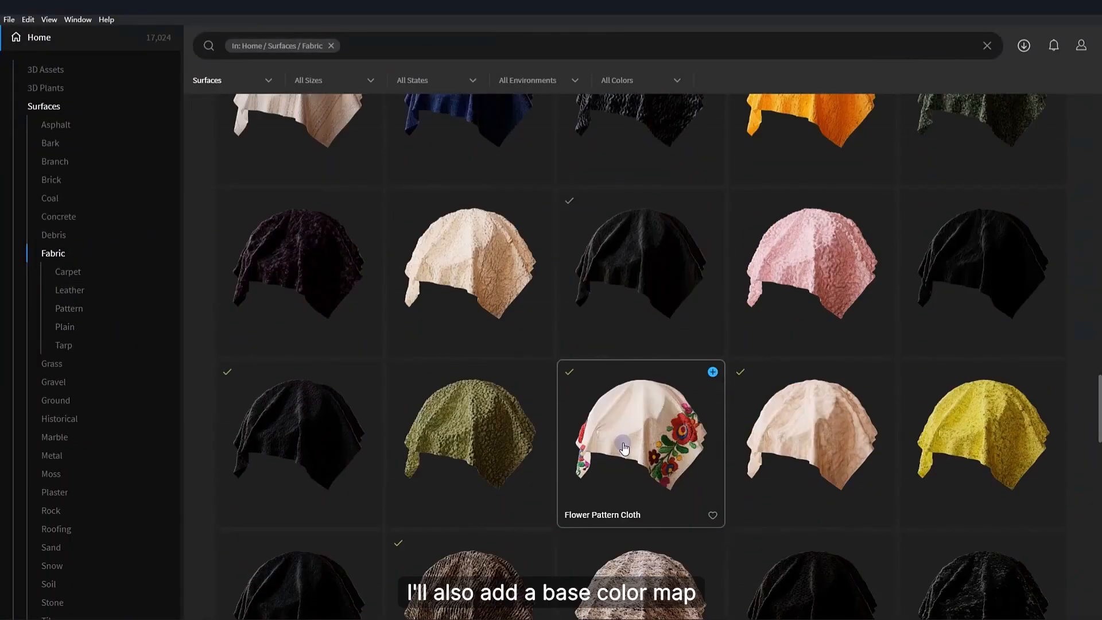
scroll(672, 315, up, 4)
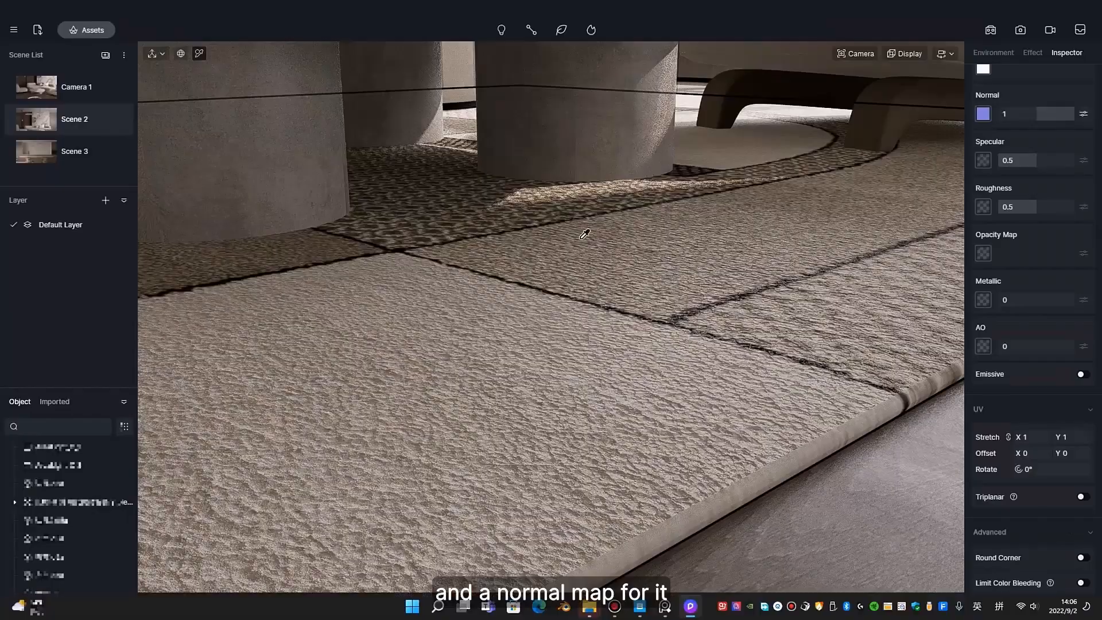
click(984, 113)
double_click(477, 104)
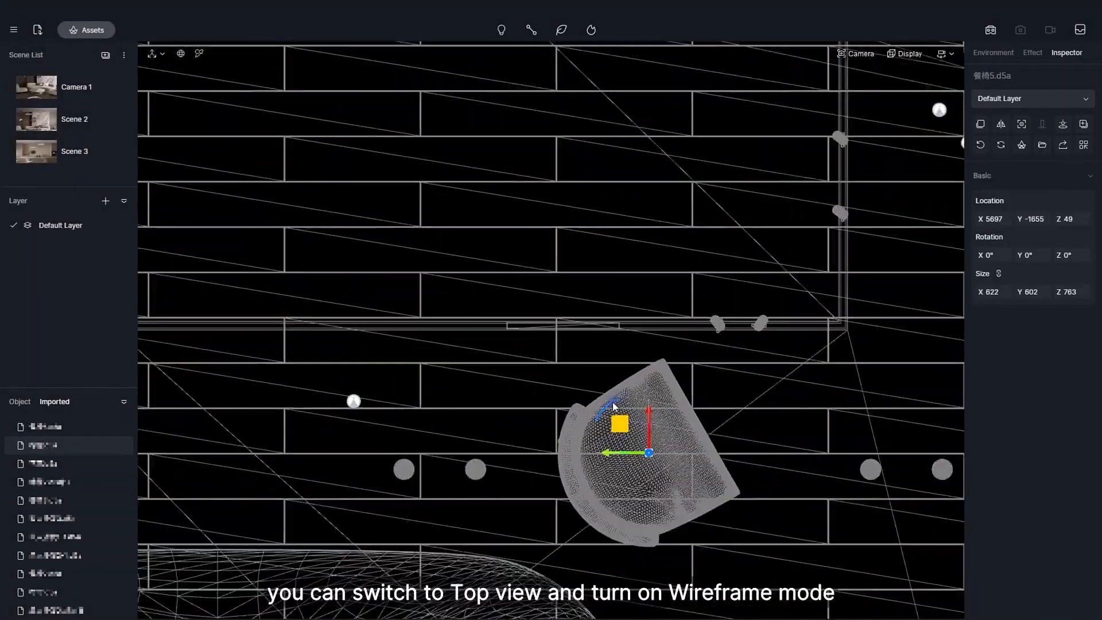
Straighten the dining chair in the top wireframe view by rotating it to Z 29°
drag(603, 396, 625, 462)
scroll(521, 364, up, 3)
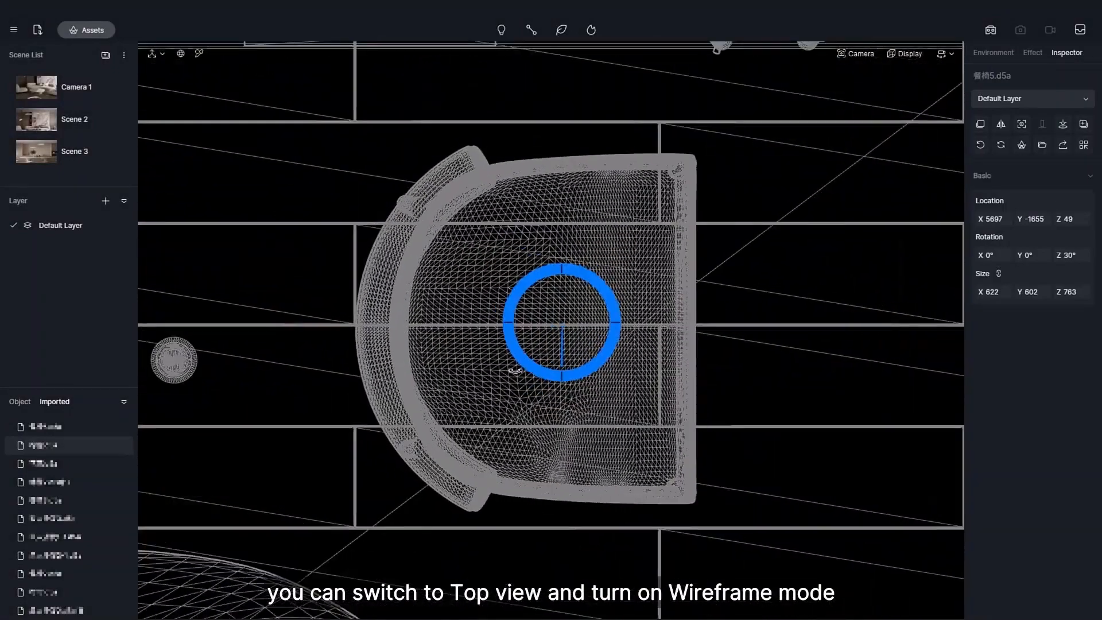
scroll(628, 376, down, 2)
scroll(525, 352, up, 7)
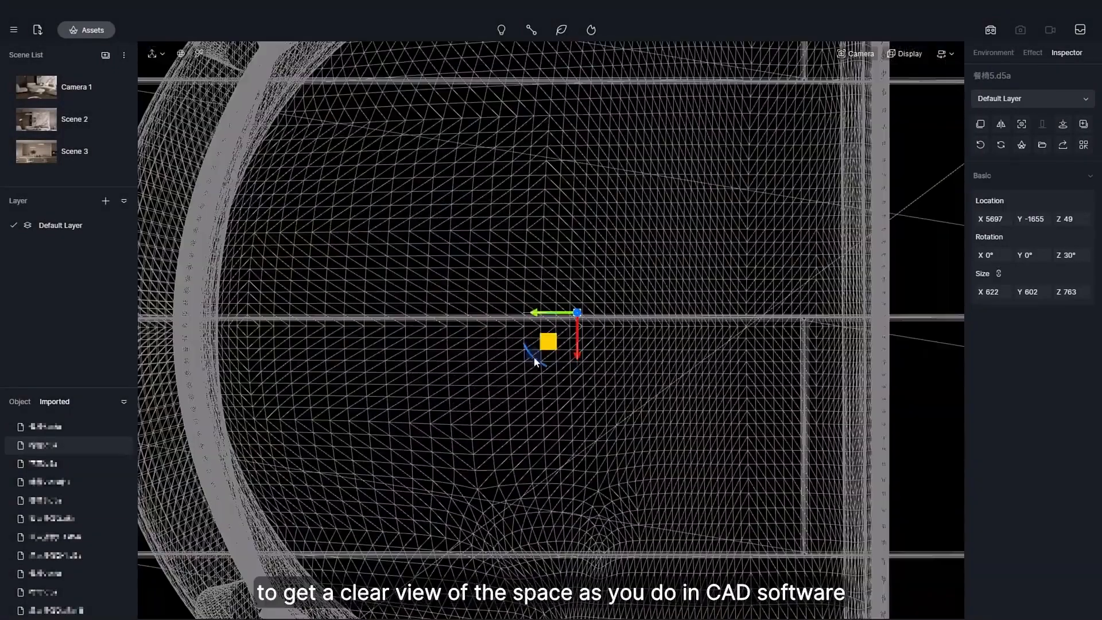
drag(534, 358, 535, 360)
scroll(715, 356, down, 8)
middle_drag(517, 331, 721, 337)
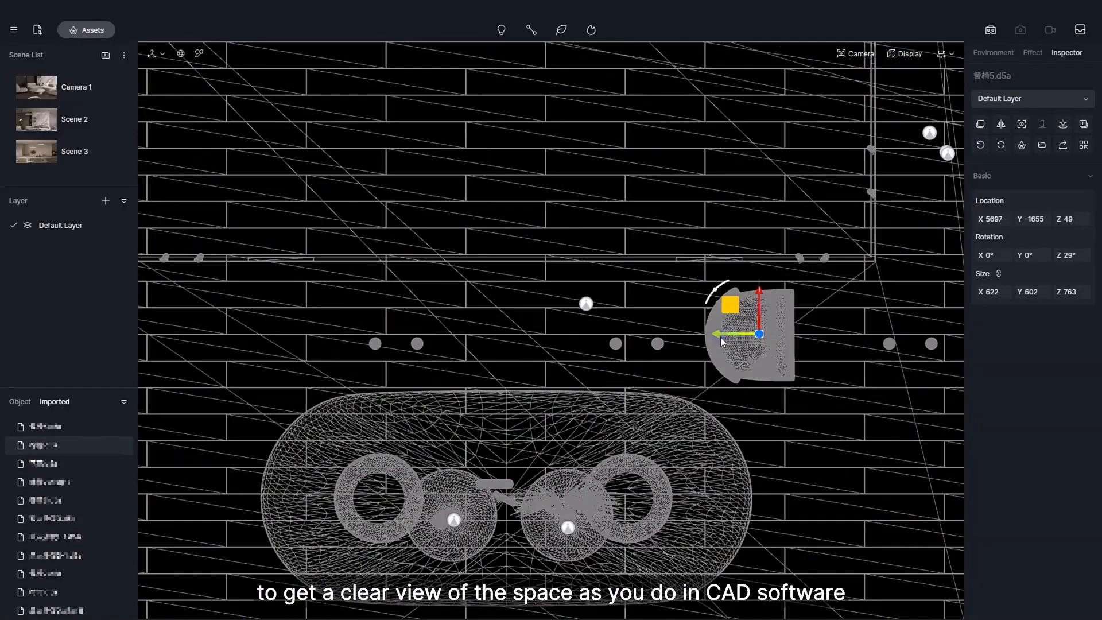
Move the dining chair to the oval table's long side and rotate it to Z 119° so it faces the table
drag(721, 338, 523, 339)
scroll(523, 338, up, 2)
drag(520, 291, 580, 295)
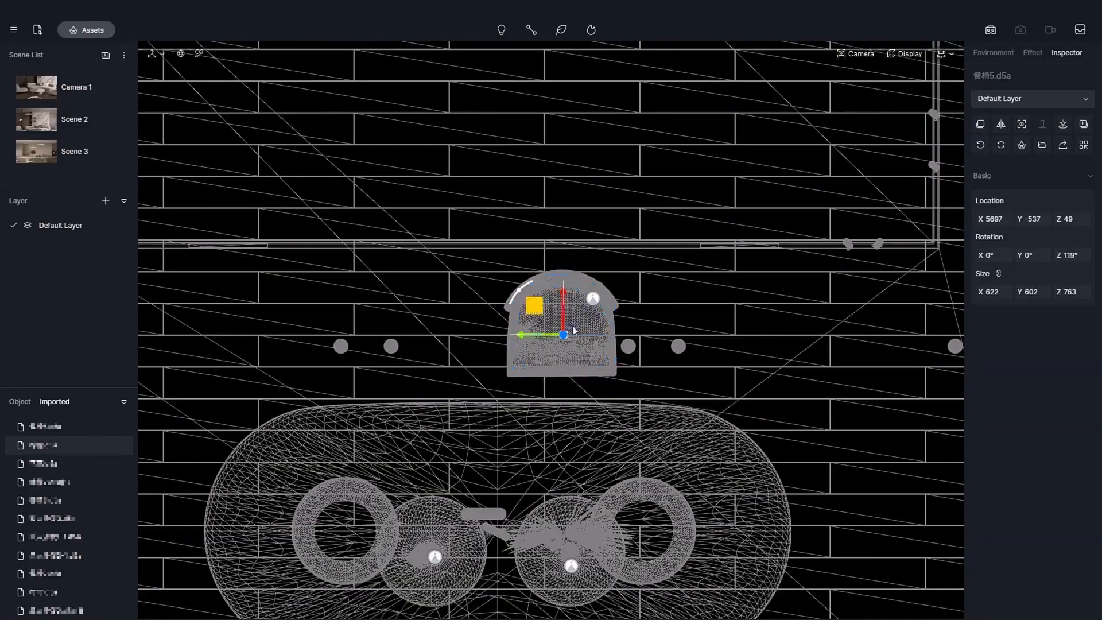
drag(436, 297, 436, 305)
drag(477, 342, 460, 342)
Place a second dining chair beside the first one and fine-tune its angle and distance from the table
click(595, 329)
click(595, 329)
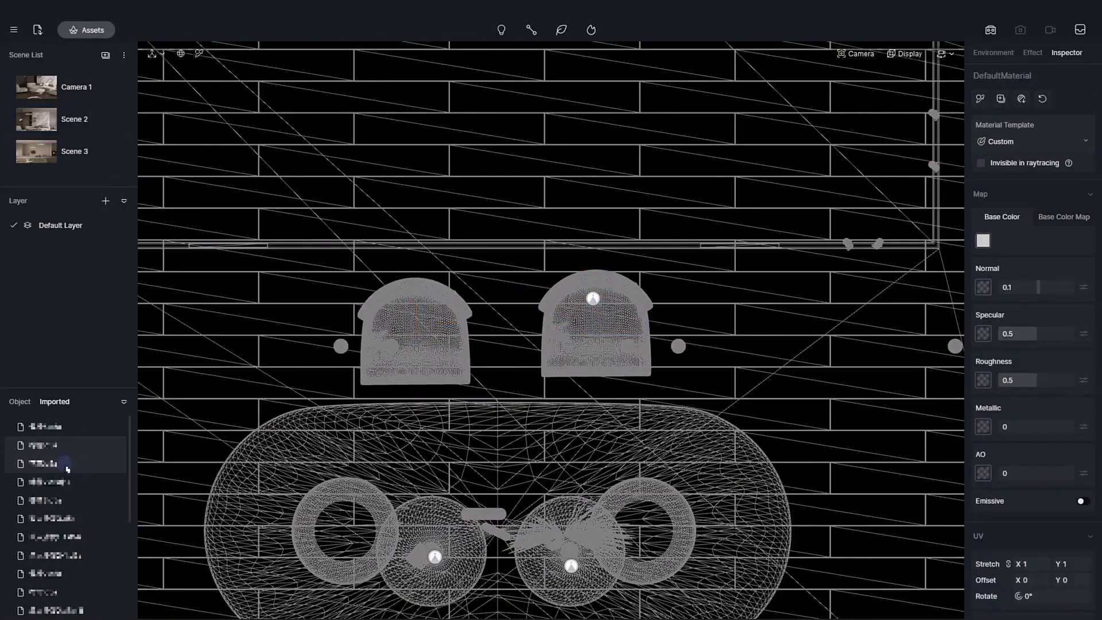
scroll(94, 569, down, 5)
click(77, 593)
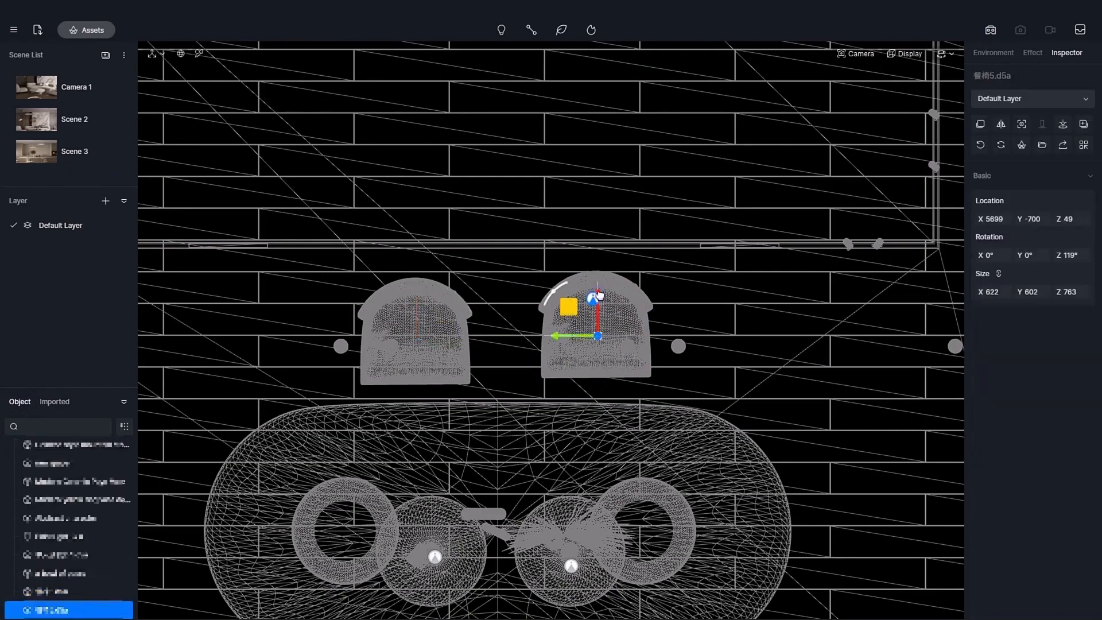
drag(580, 300, 584, 298)
drag(597, 305, 597, 299)
Copy the dining chair to both ends of the table, angle the window-side one to Z 218°, and return to the Scene 3 view
scroll(591, 302, down, 3)
middle_drag(594, 305, 459, 234)
shift+drag(499, 255, 633, 267)
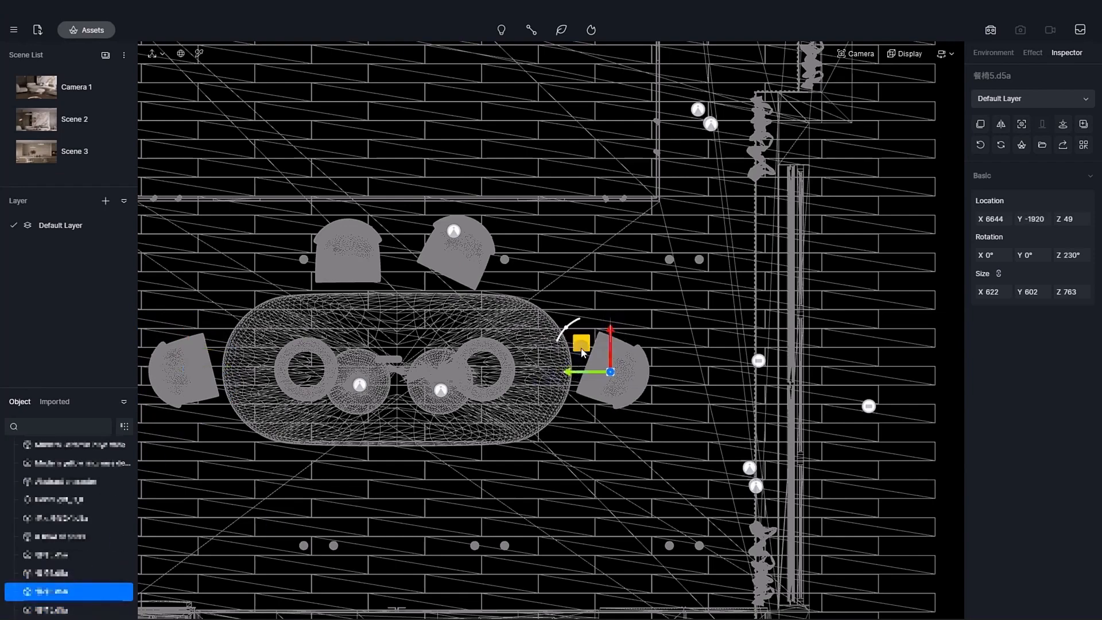
click(74, 151)
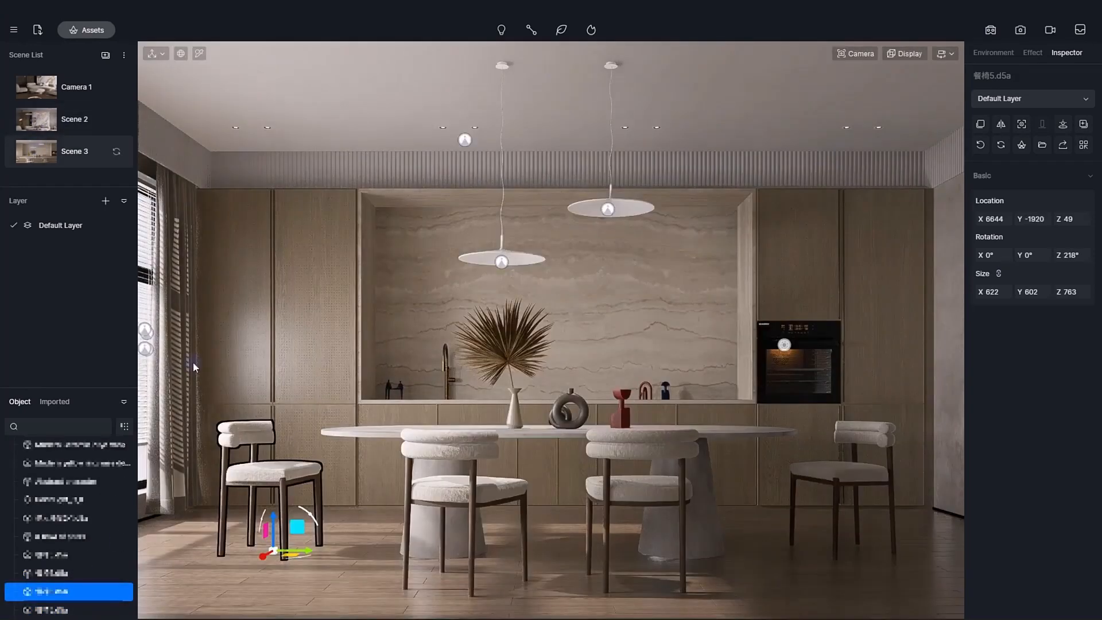
click(772, 555)
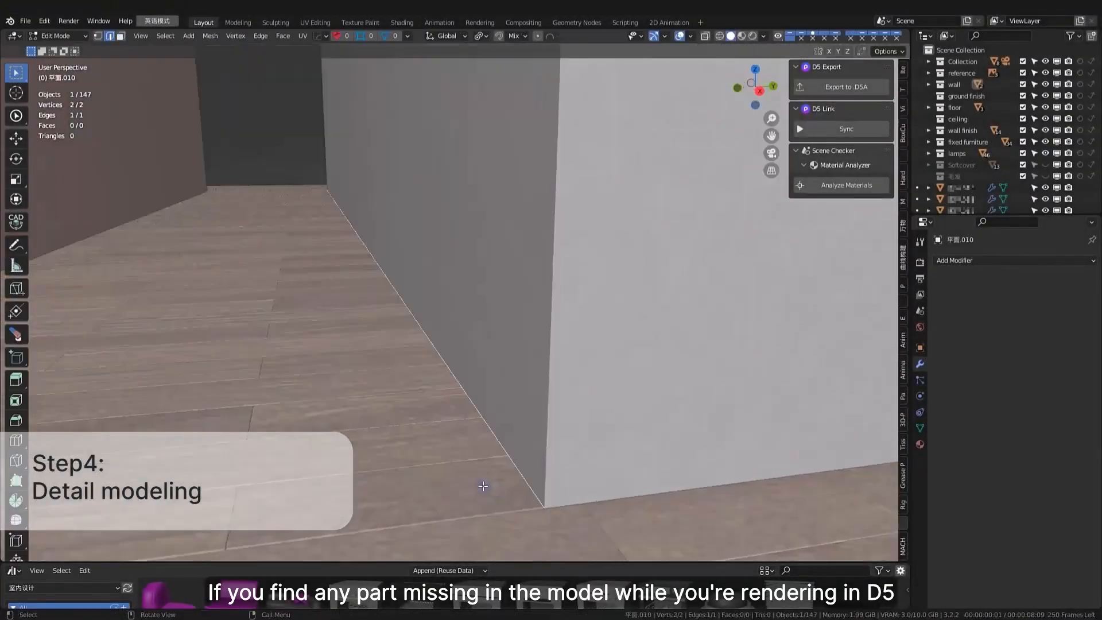
key(e)
key(y)
right_click(411, 500)
key(ctrl+z)
In Blender, extrude the wall's bottom edge -10 mm along Y and extrude the resulting face upward to form a baseboard
text(ey-10)
key(Return)
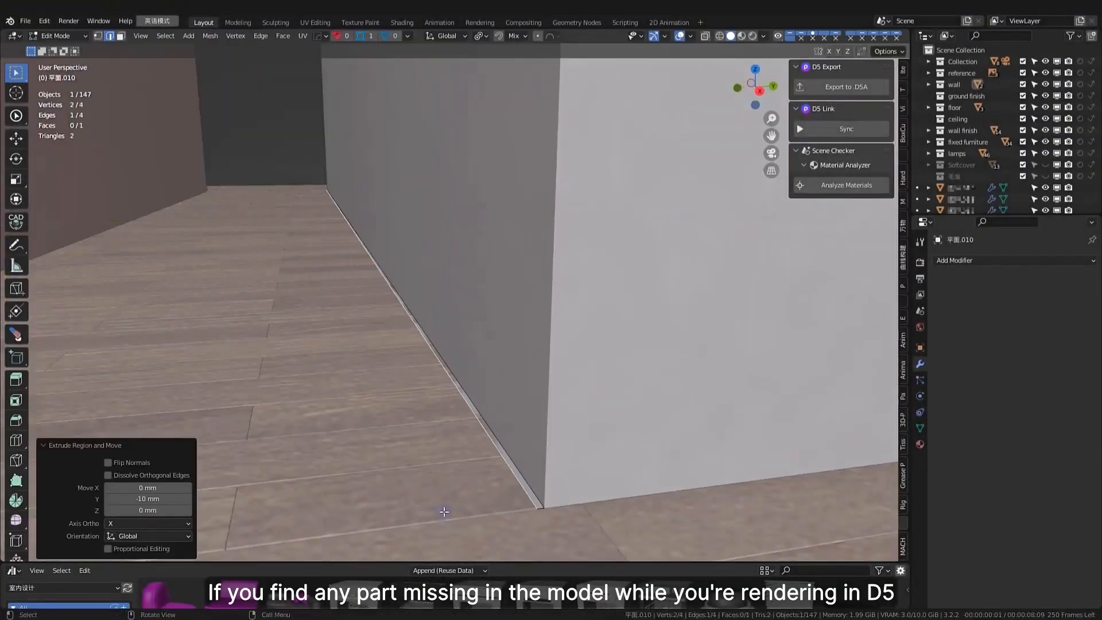
key(3)
click(506, 459)
key(e)
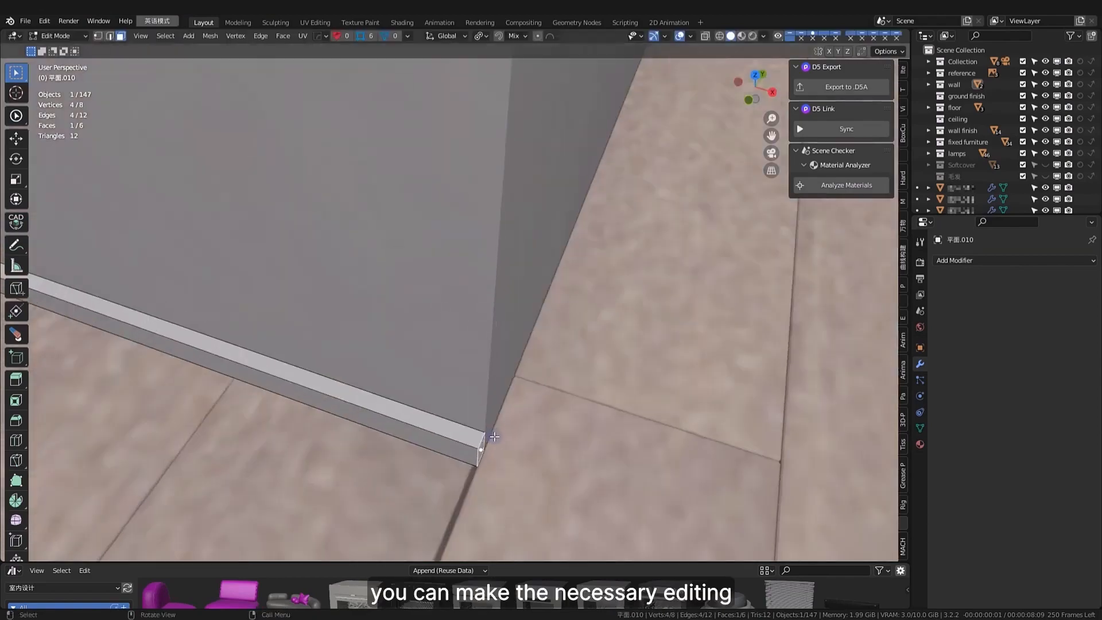
key(Return)
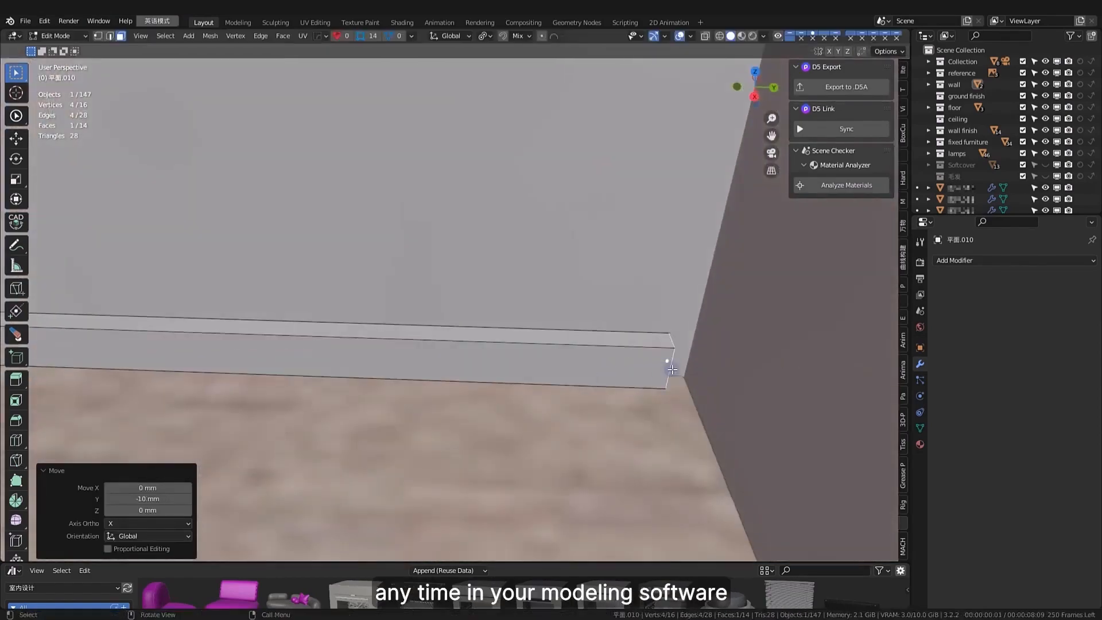
Extend the baseboard along the adjoining walls, moving its end faces 20 mm along X and then along Y to the cabinet corner
middle_drag(672, 370, 679, 329)
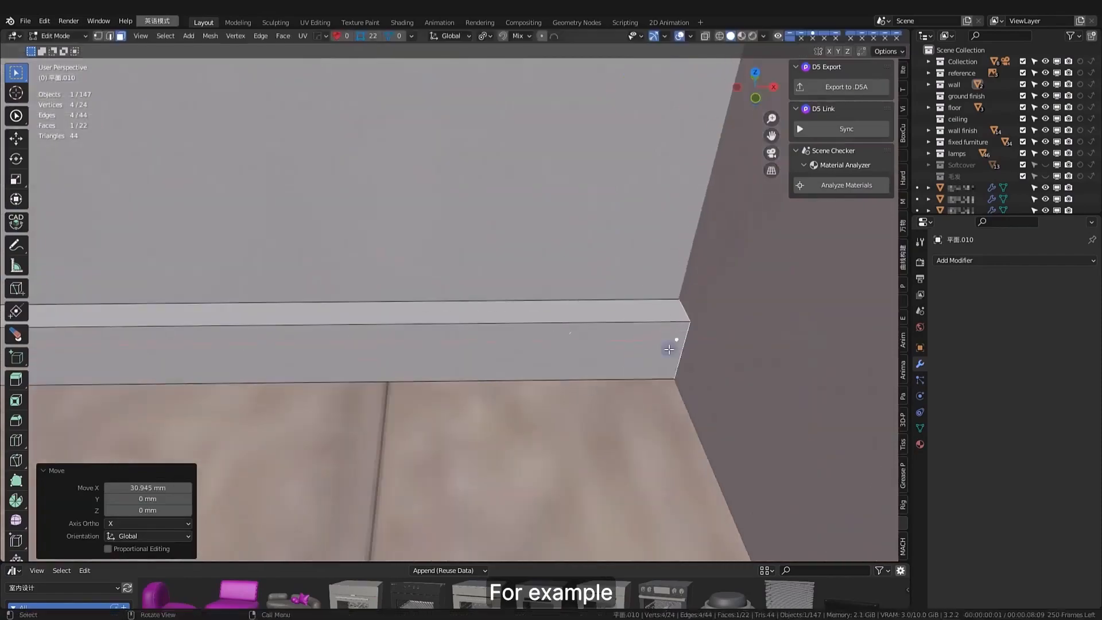
text(gx20)
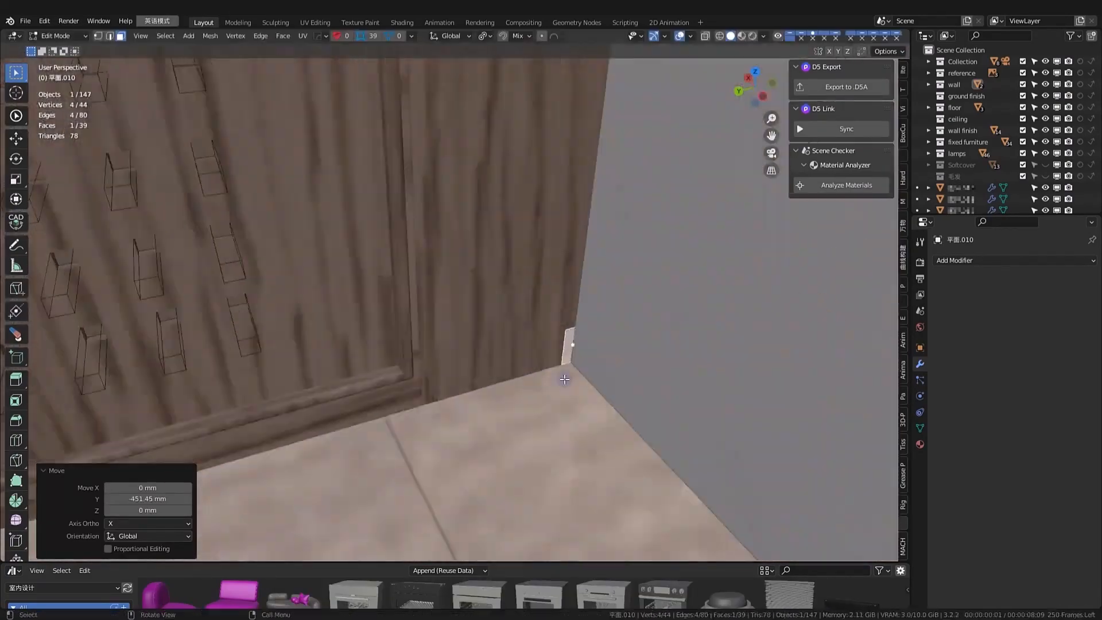
key(g)
key(y)
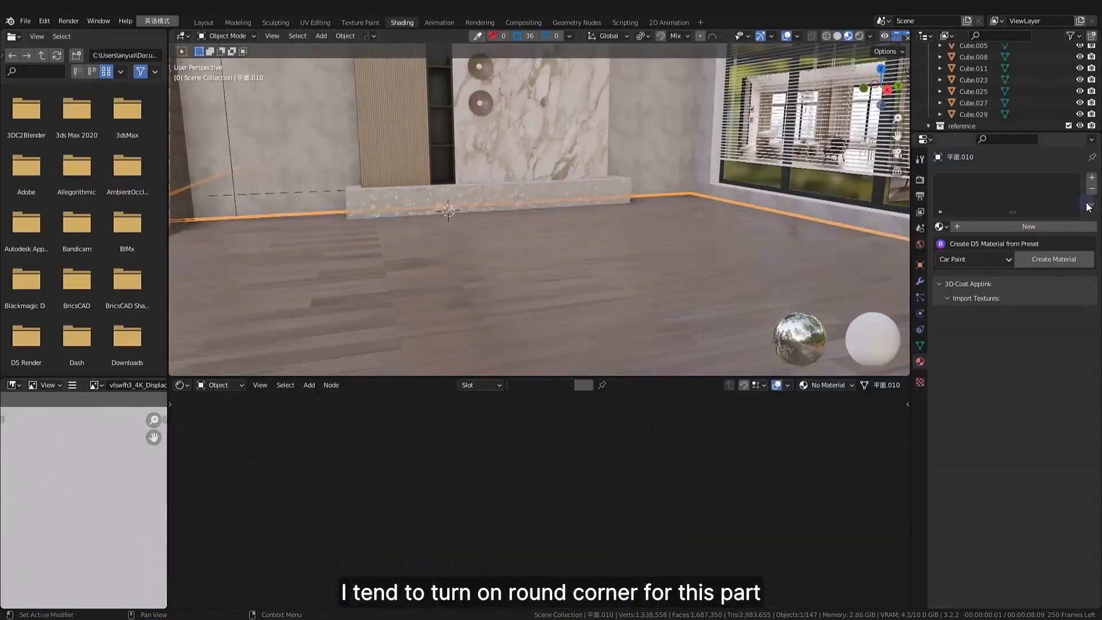
Give the baseboard a new black material named 踢脚线 (Baseboard) and start the D5 live sync with cameras and lights included
click(1029, 226)
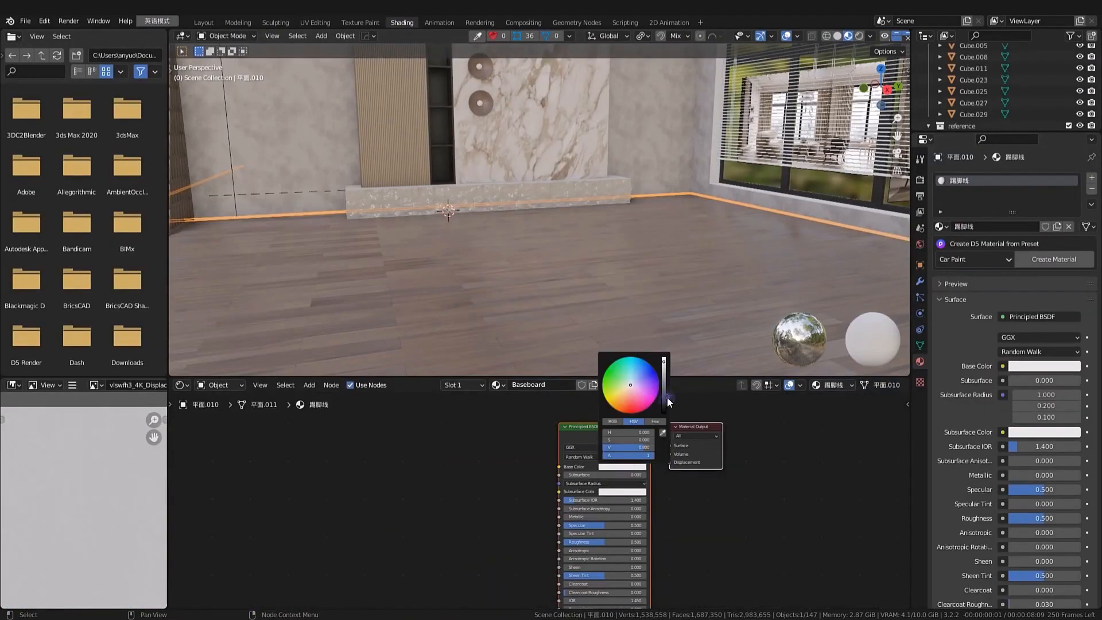
scroll(642, 185, up, 3)
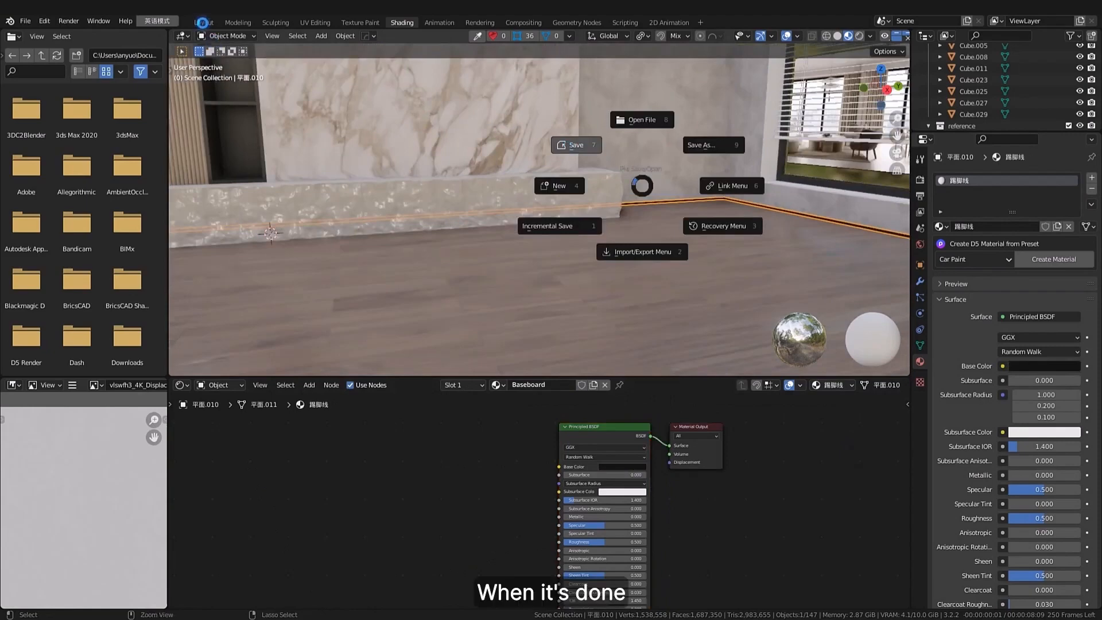
click(202, 22)
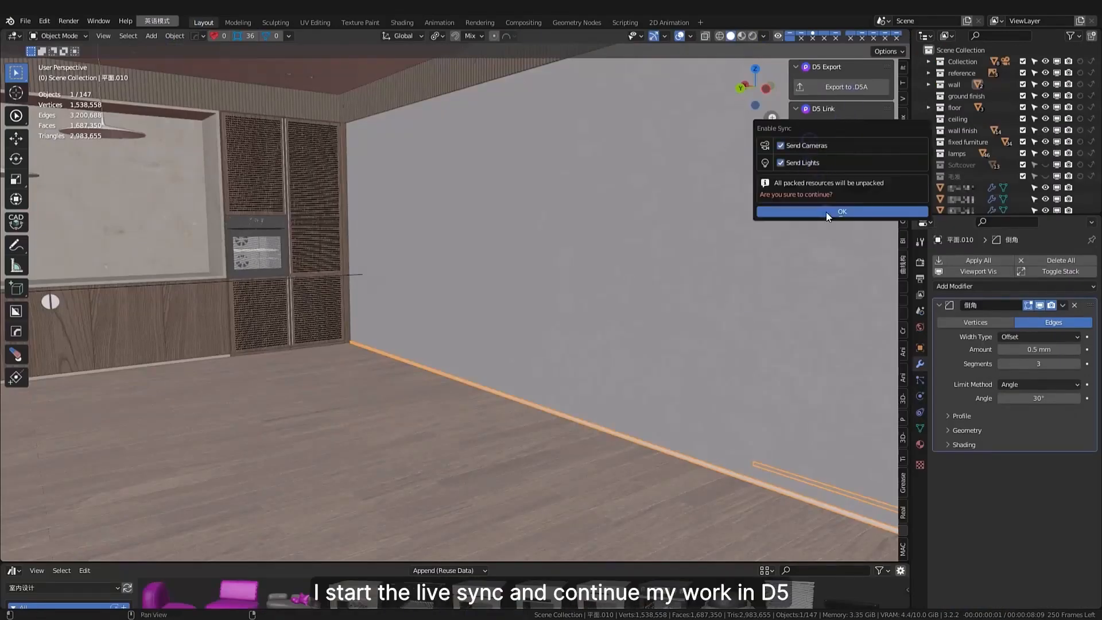
click(825, 211)
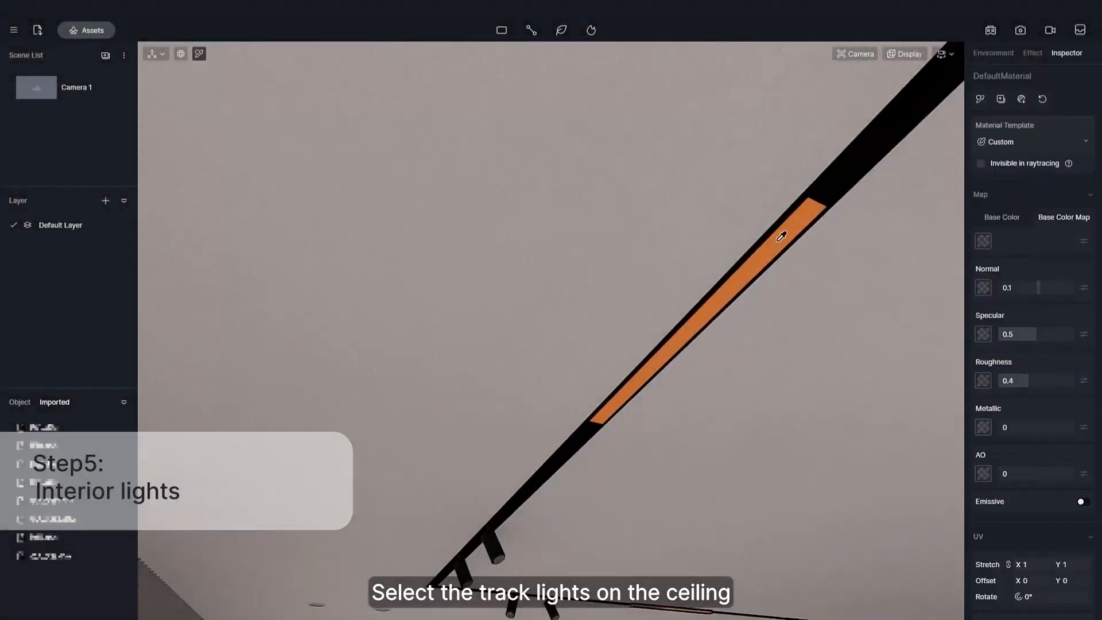
In D5 Render, make the ceiling track light strip emissive with intensity 7.5, temperature 5500 and roughness 0.19, and select the recessed downlight
scroll(782, 236, up, 3)
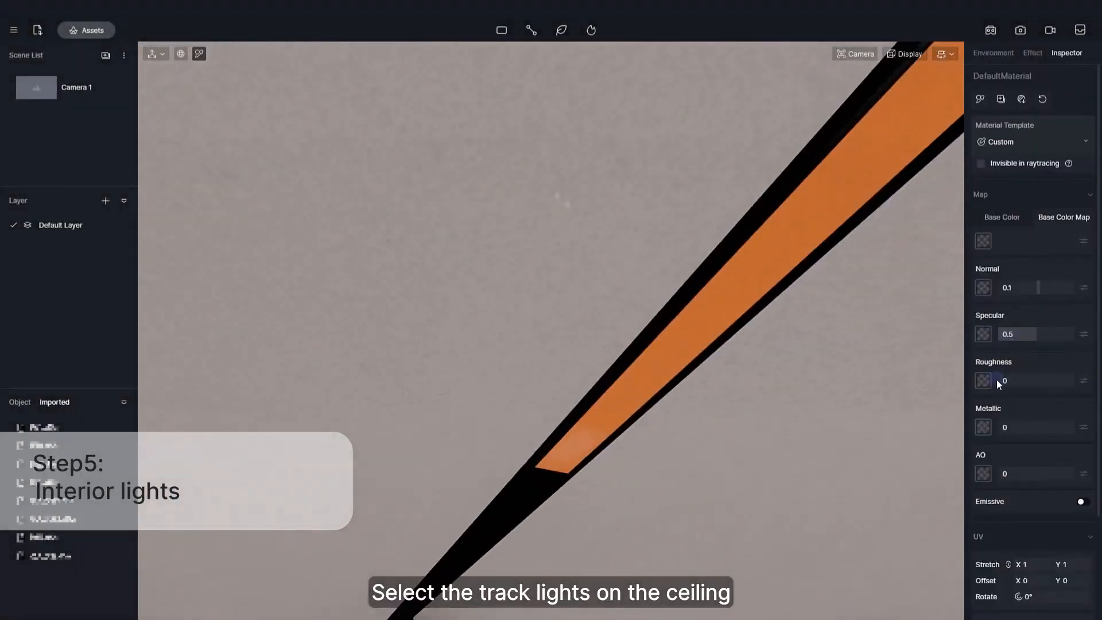
click(1083, 501)
scroll(609, 436, down, 5)
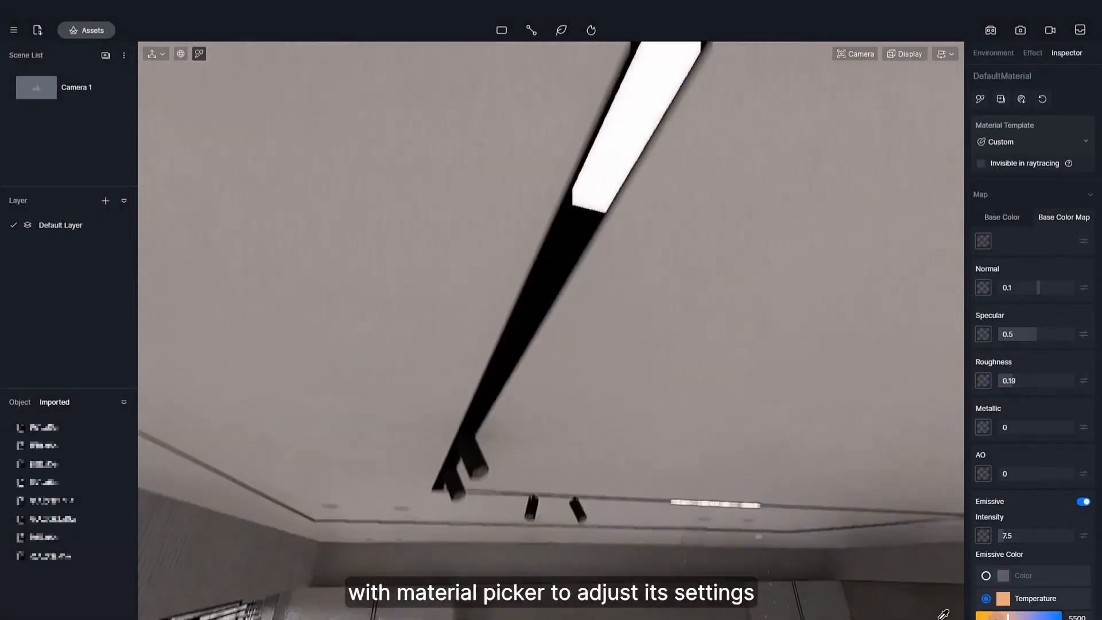
scroll(553, 442, up, 10)
scroll(632, 384, down, 5)
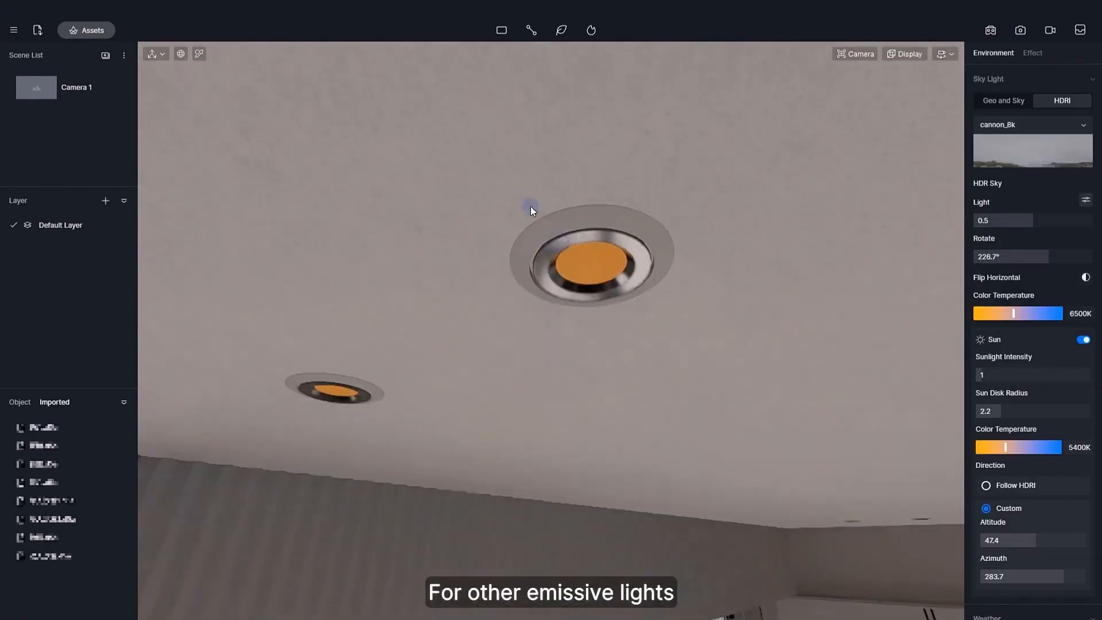
click(633, 263)
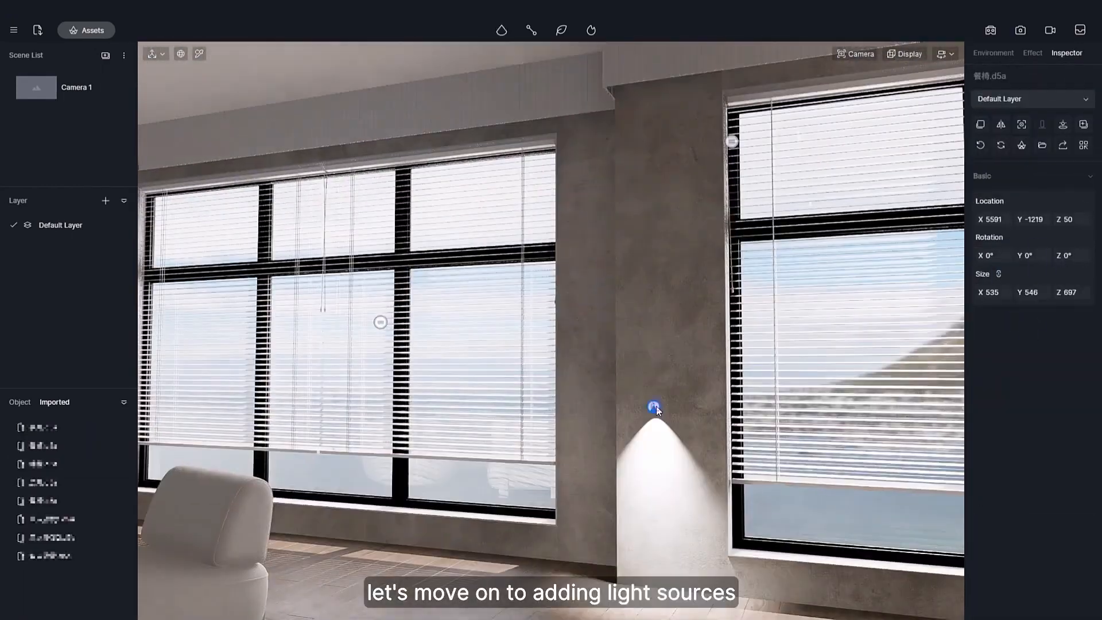
Rotate the spotlight between the windows to X 270° and copy it into a square group of four with cone angle 80
click(656, 408)
right_drag(656, 409, 545, 357)
drag(733, 313, 755, 287)
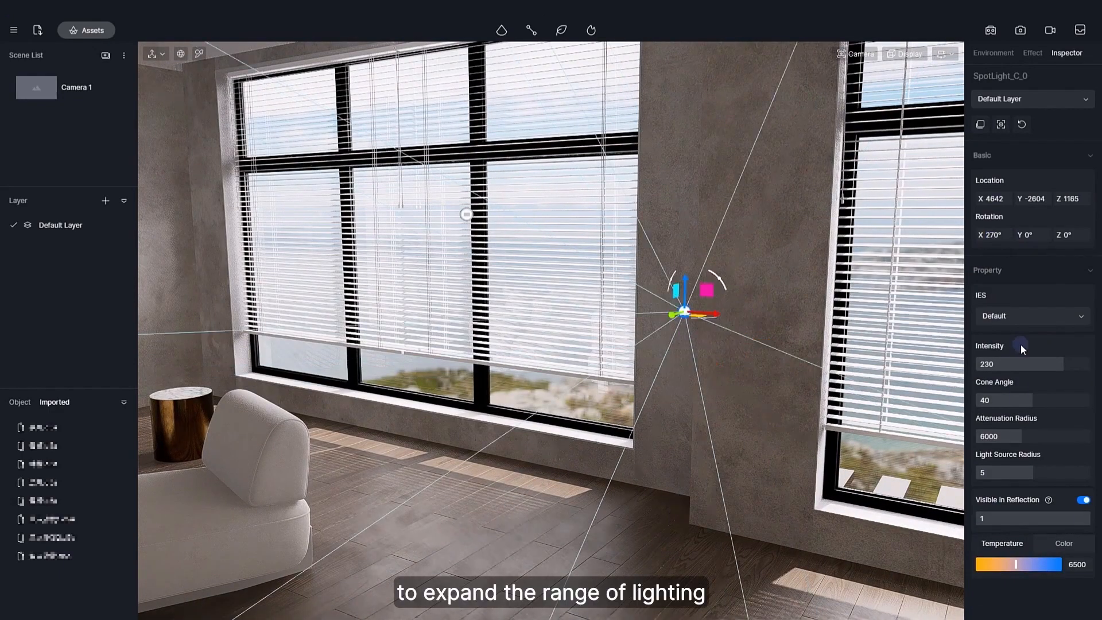
drag(733, 284, 767, 359)
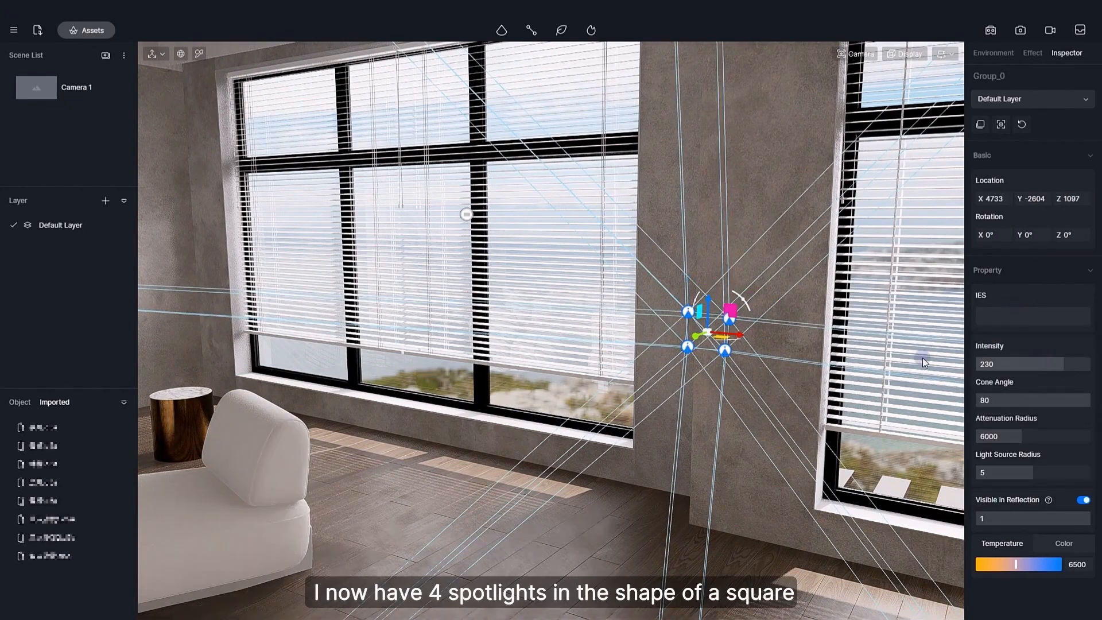
Move the group of four spotlights in front of the living room window, to about X 3599, Y -3051
right_drag(923, 363, 697, 383)
scroll(855, 378, down, 1)
right_drag(859, 378, 930, 376)
drag(810, 329, 575, 313)
drag(616, 307, 684, 294)
right_drag(677, 321, 732, 376)
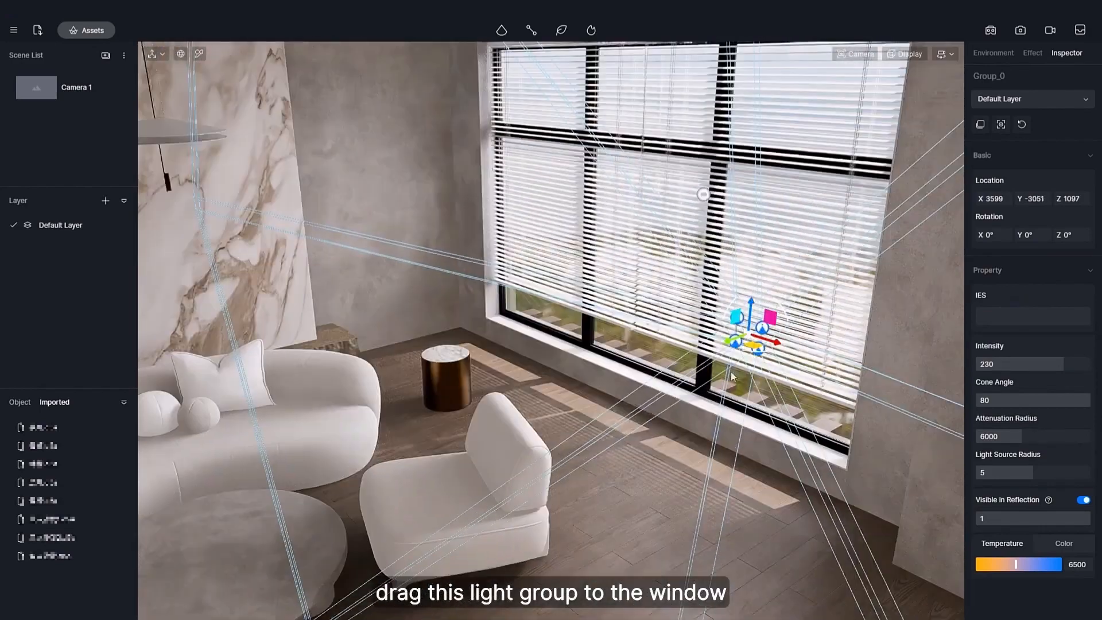
Rotate the spotlight group to Z 34° and set its intensity to 67.5 and attenuation radius to 8000000
drag(754, 351, 791, 344)
mouse_move(791, 344)
right_down()
mouse_move(398, 333)
mouse_move(581, 308)
mouse_move(777, 338)
right_up()
scroll(399, 333, down, 5)
scroll(777, 339, up, 5)
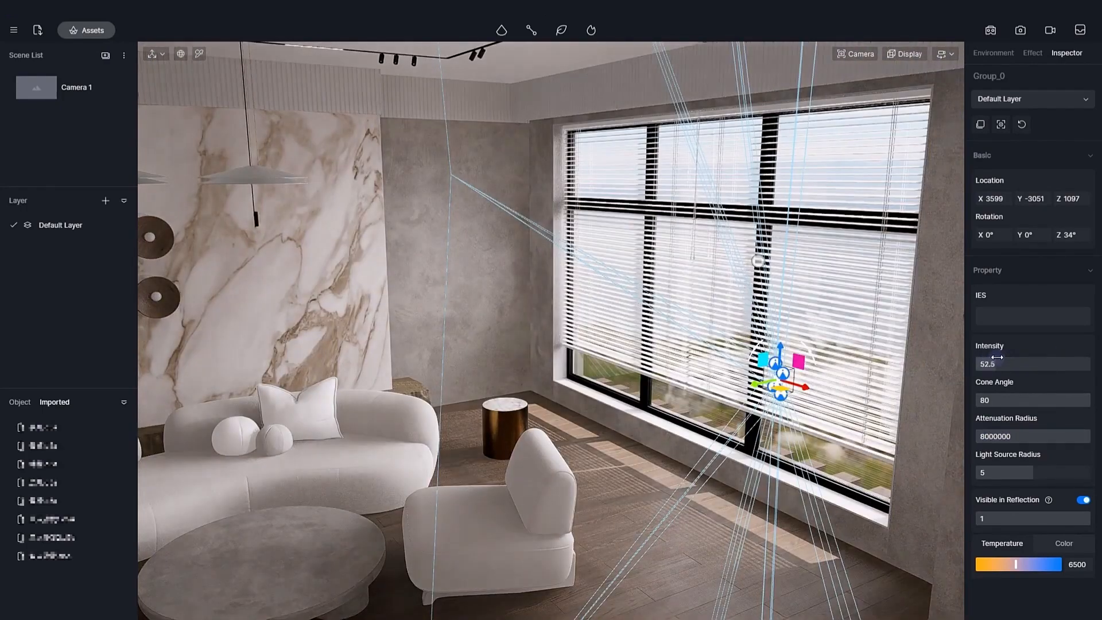
scroll(648, 359, up, 2)
right_drag(648, 356, 656, 324)
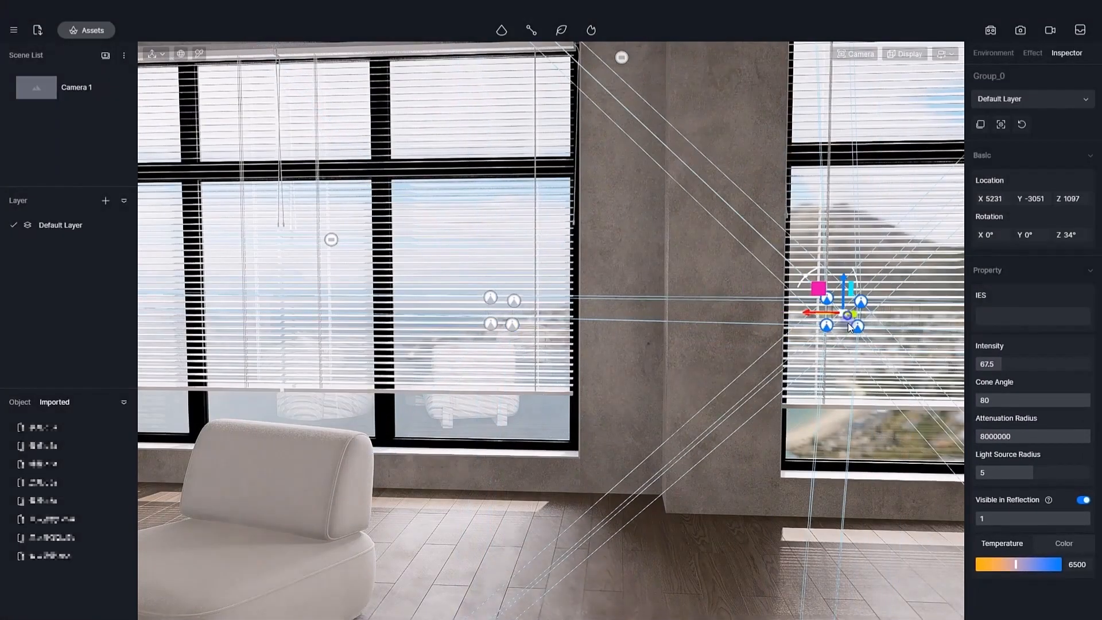
Rotate the copied spotlight group at the second window to Z 334° and show the hidden dining furniture
right_drag(847, 323, 106, 341)
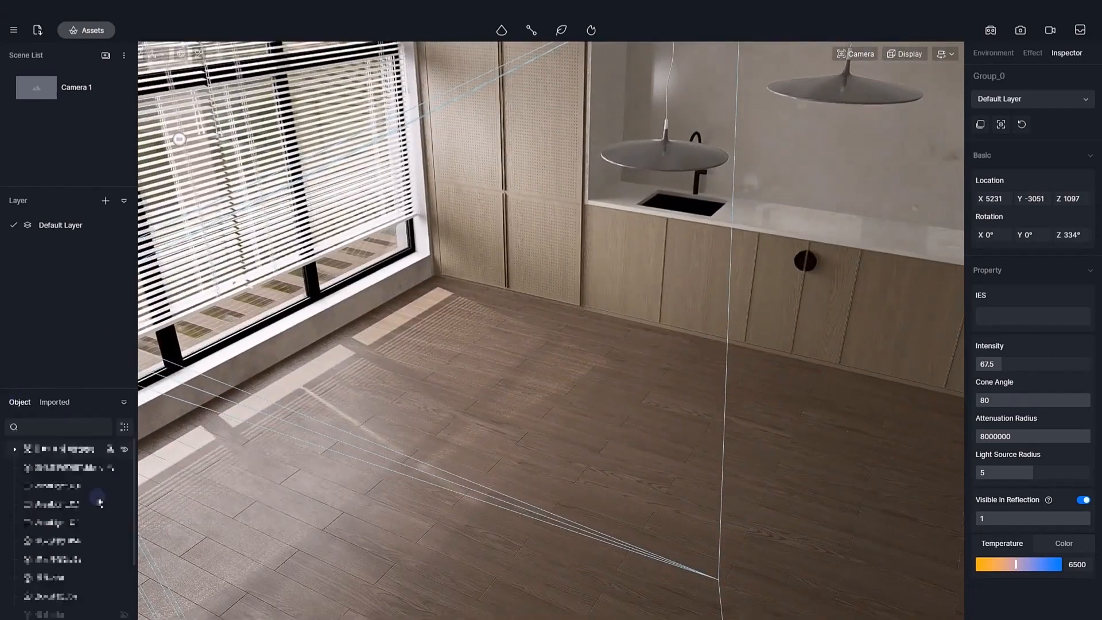
click(122, 540)
click(122, 553)
Place a spotlight group at the kitchen-side window, at about X 7477, Y -3051, rotated to Z 319°
click(578, 519)
right_drag(579, 519, 318, 422)
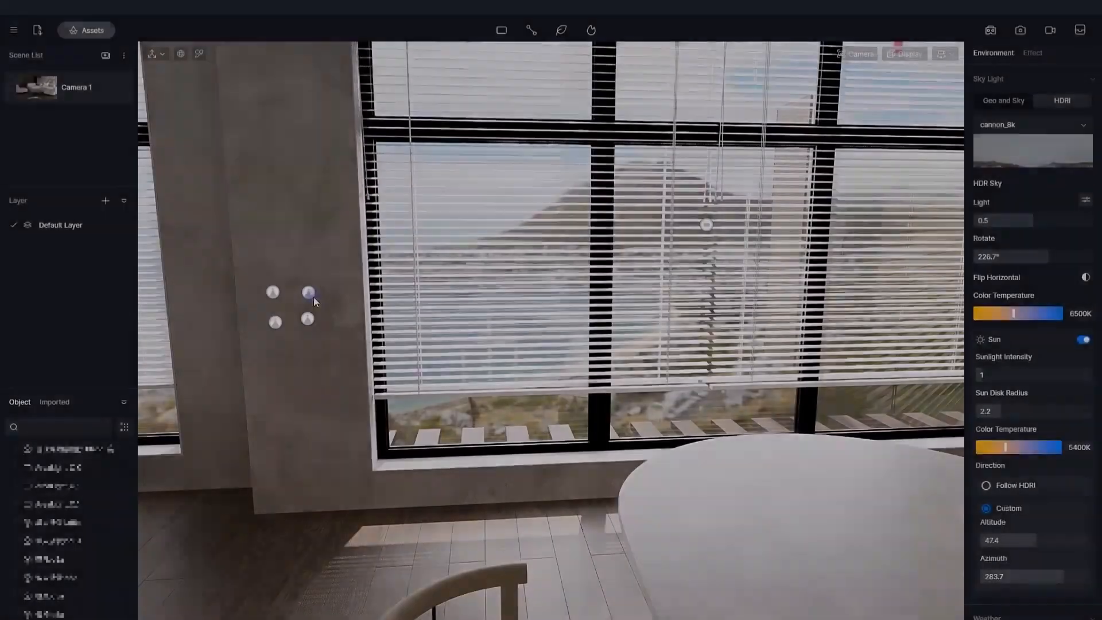
click(309, 294)
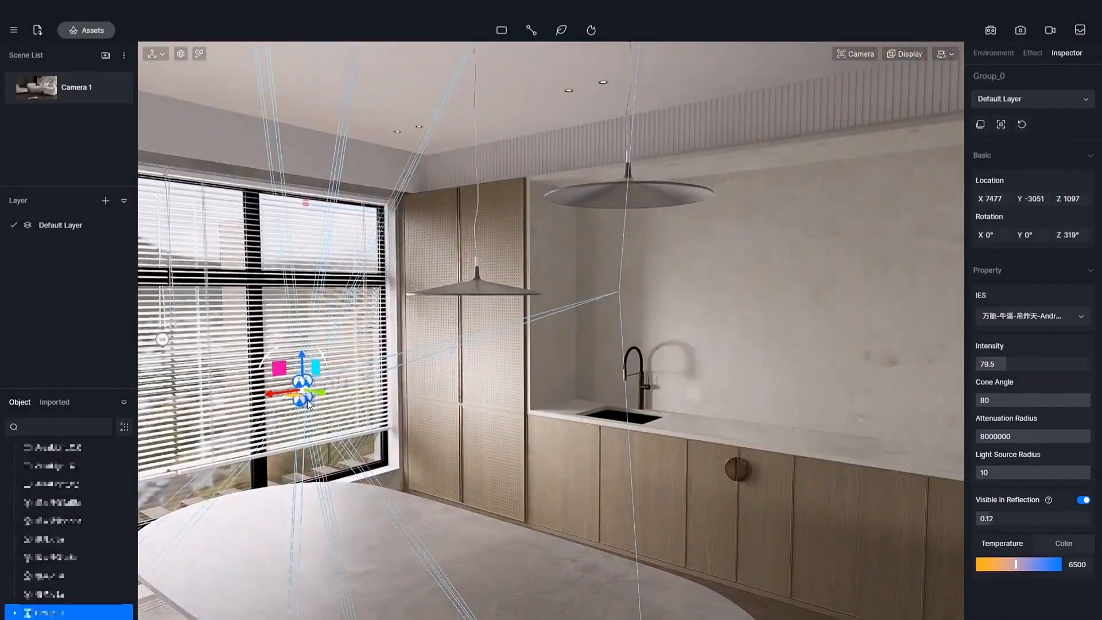
Nudge the kitchen-window spotlights, then stand a rectangular light at the corridor's end: X -6359, Y 4297, rotation Y 90°, size X 2197, attenuation radius 8000000
drag(292, 396, 279, 397)
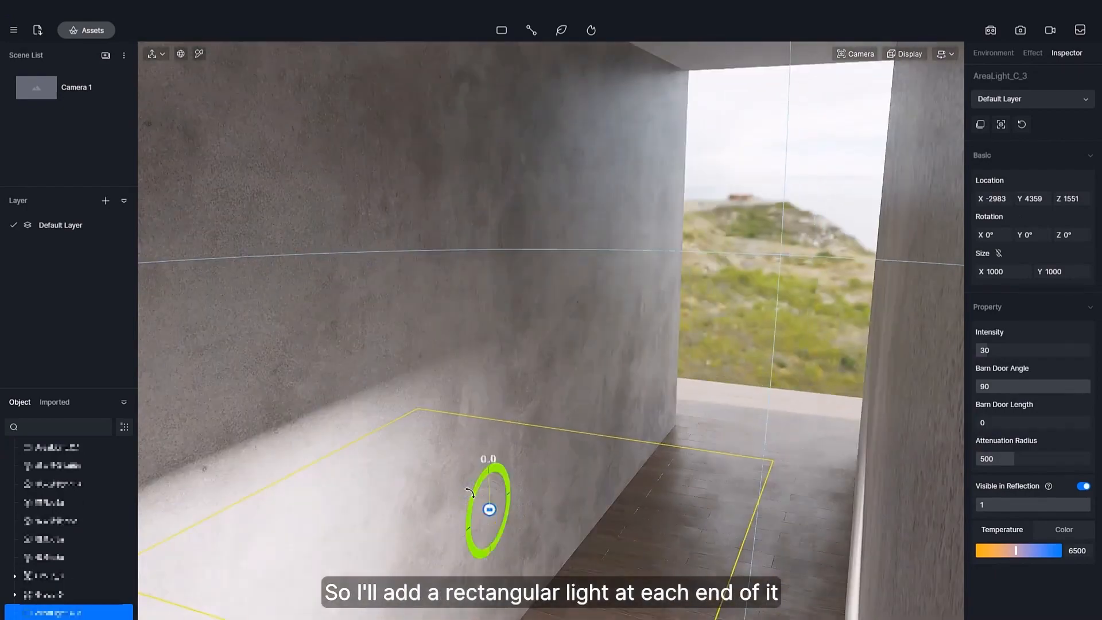
drag(489, 509, 511, 441)
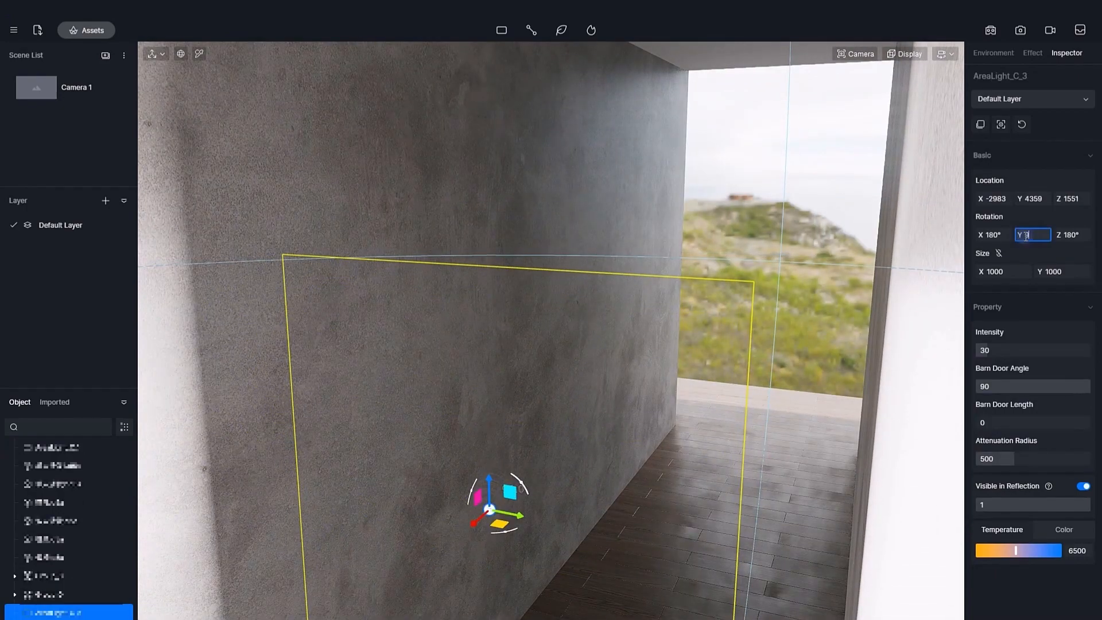
drag(481, 527, 745, 357)
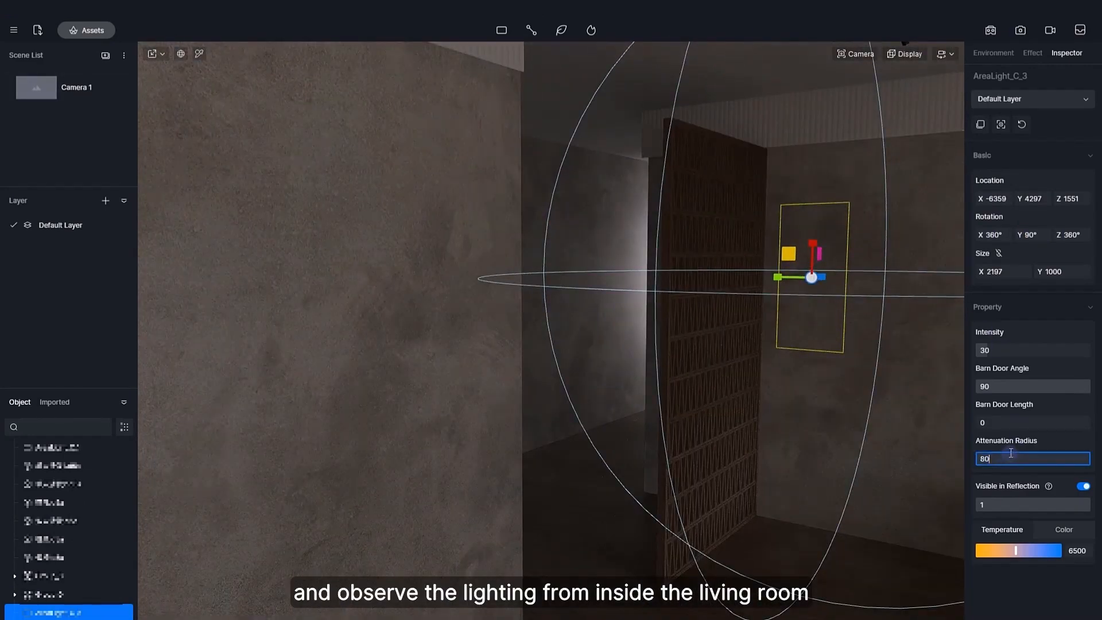
text(000000)
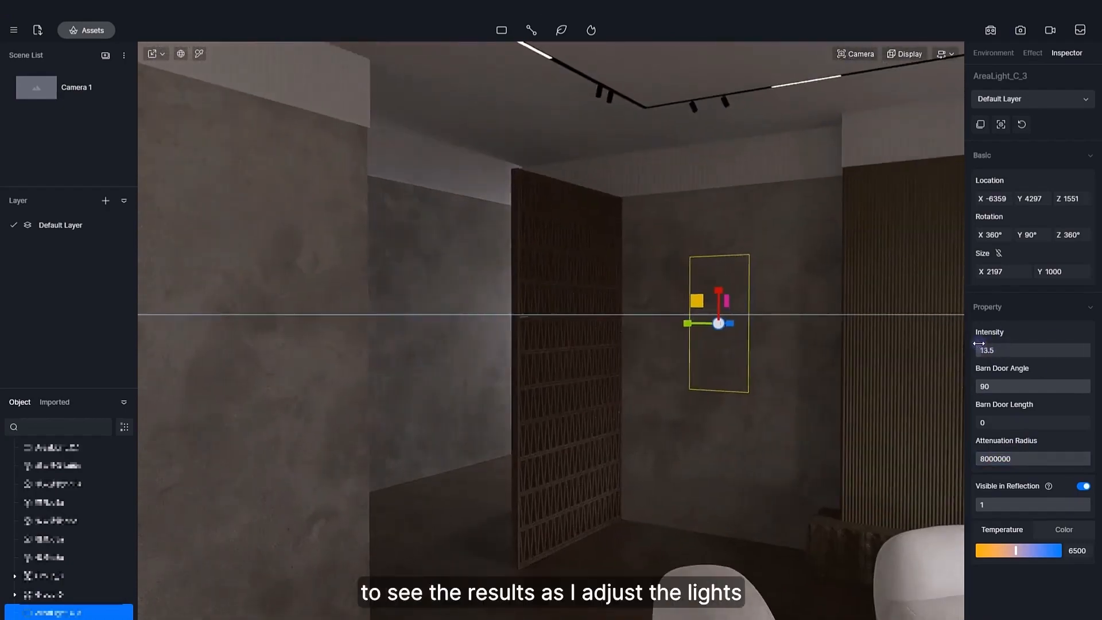
Lower the corridor rectangular light's intensity to 9 while checking its effect from the living room
drag(979, 344, 986, 344)
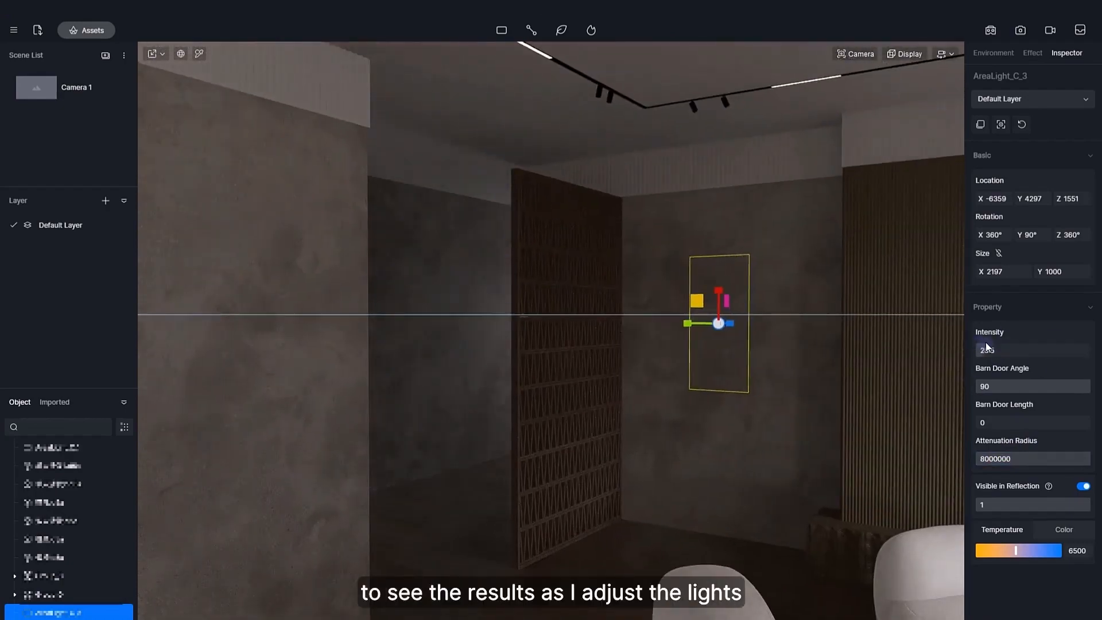
right_drag(881, 374, 763, 491)
right_drag(790, 327, 849, 321)
drag(986, 347, 979, 348)
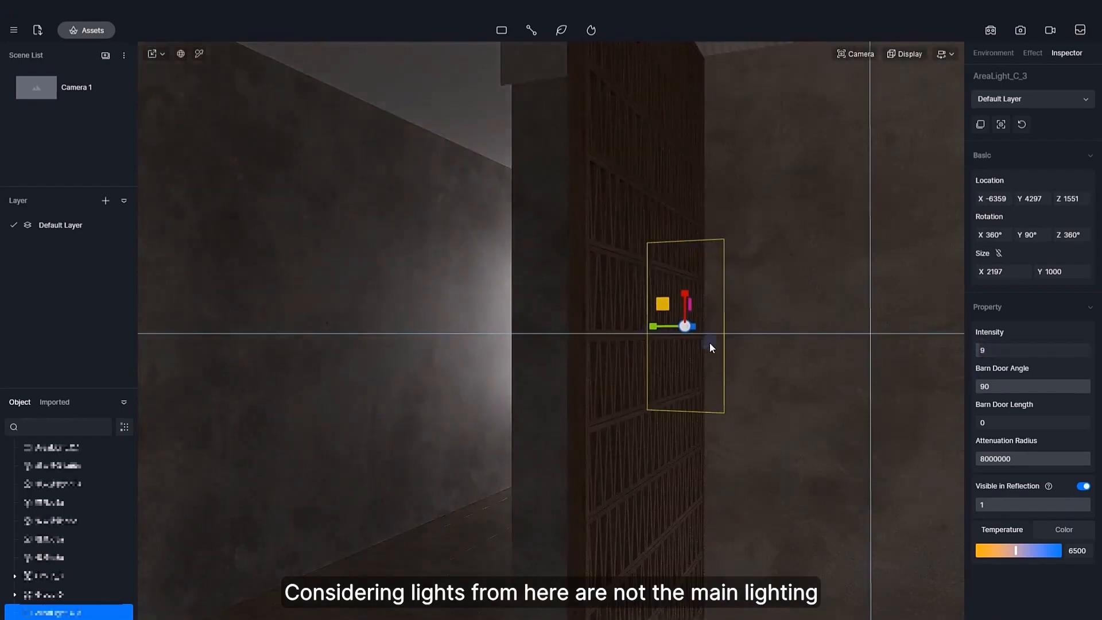
Place a copy of the rectangular light at the corridor's opposite end, at about X 4406, Y 4297, and adjust its X rotation to face inward
right_drag(711, 344, 885, 294)
drag(884, 290, 452, 305)
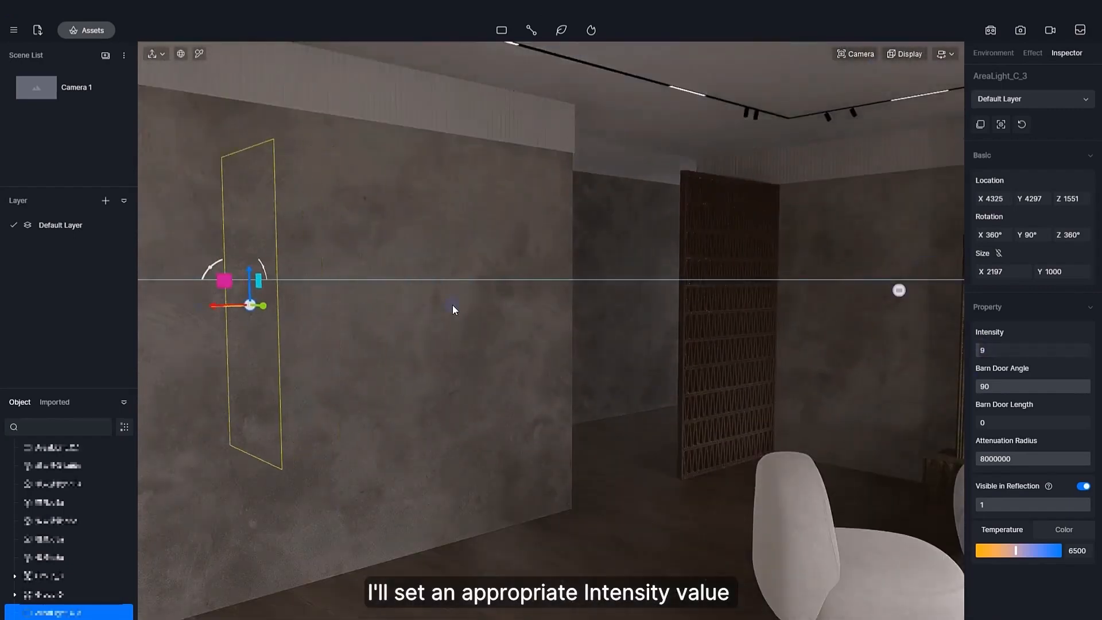
right_drag(452, 305, 574, 298)
middle_drag(573, 298, 579, 373)
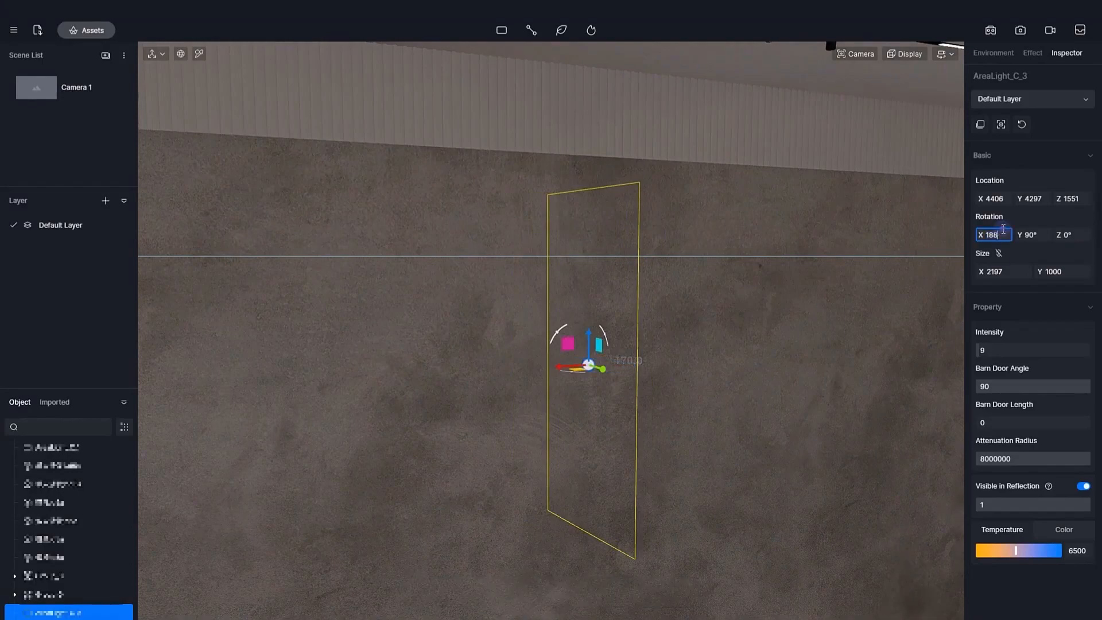
right_drag(949, 237, 347, 385)
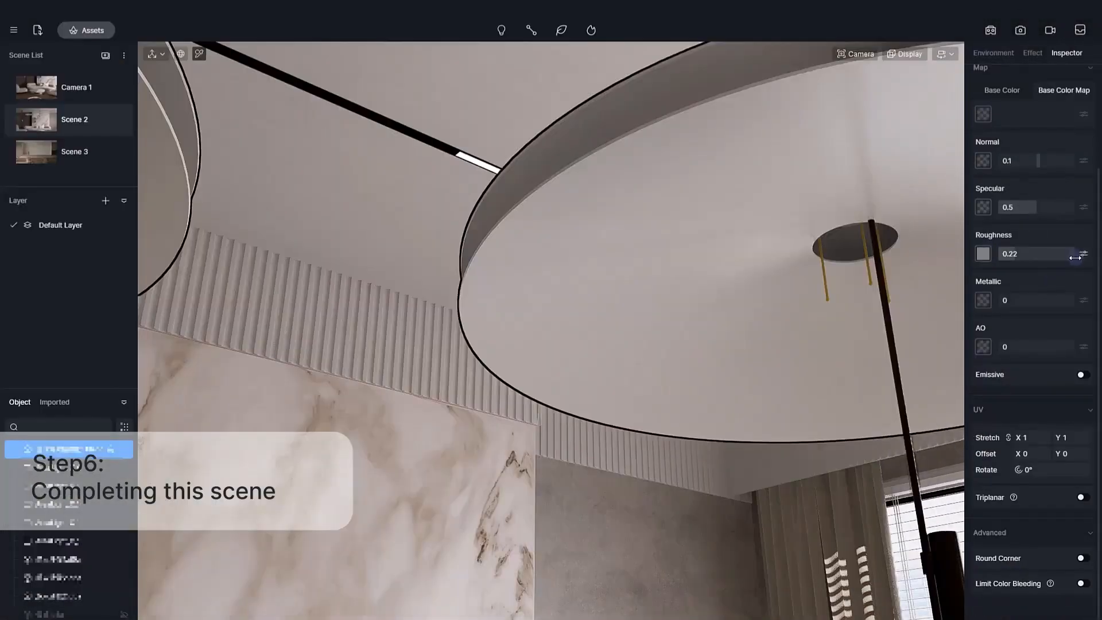
Enter 20 in the round ceiling panel's material settings and choose the Mobile black digital camera model as shelf decoration
text(20)
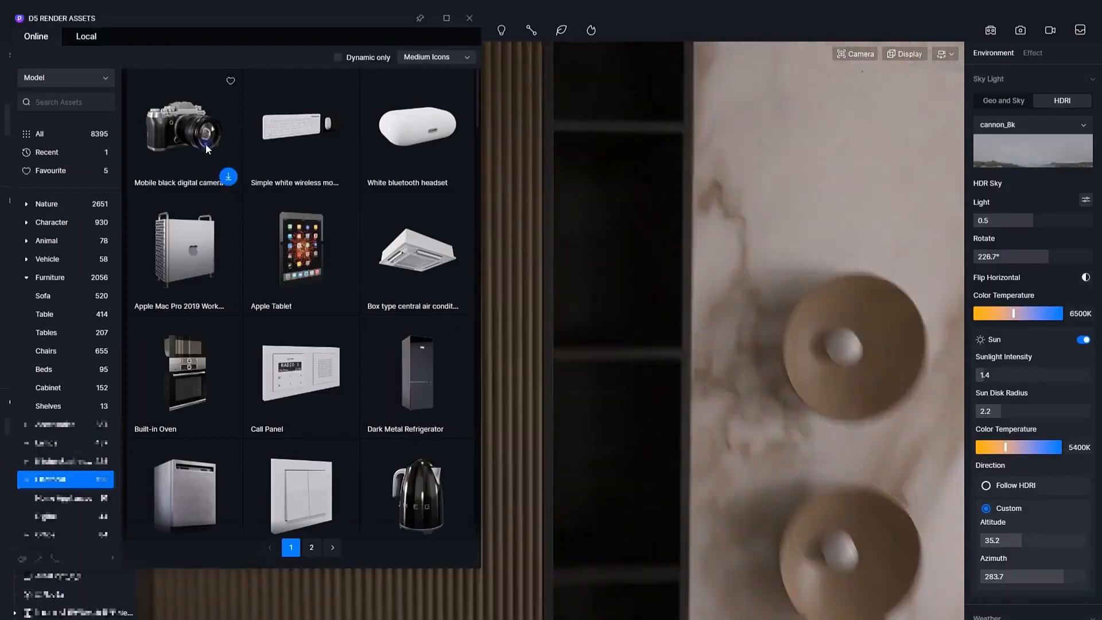
click(179, 135)
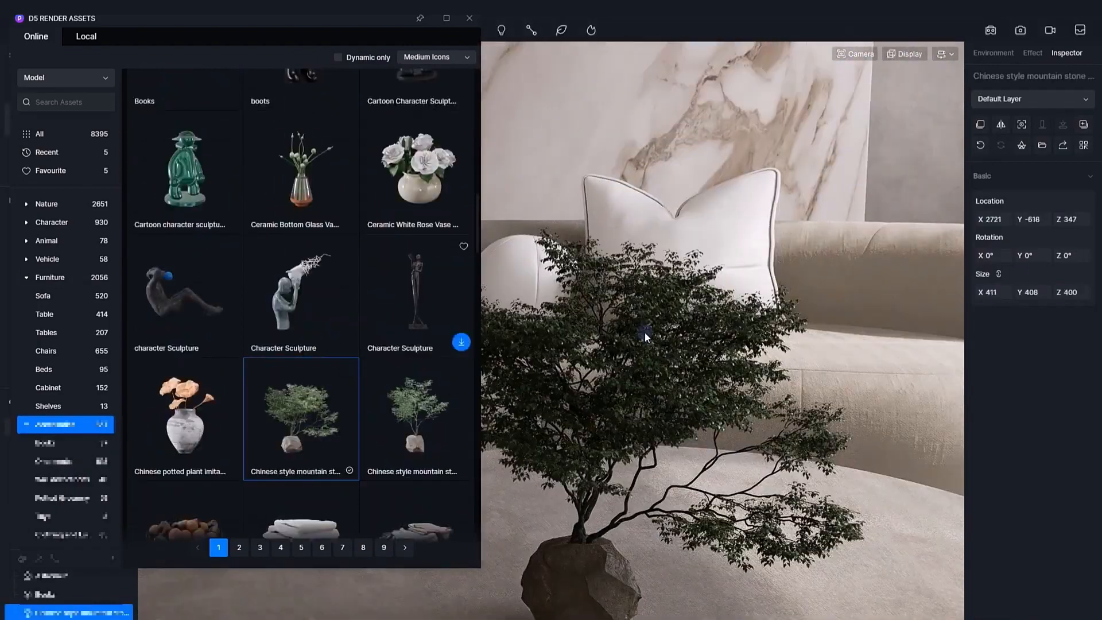
Change the foliage of the Chinese style mountain stone plant on the coffee table to muted beige-brown and resize it to X 441, Y 438, Z 429
key(i)
scroll(644, 337, up, 3)
click(821, 407)
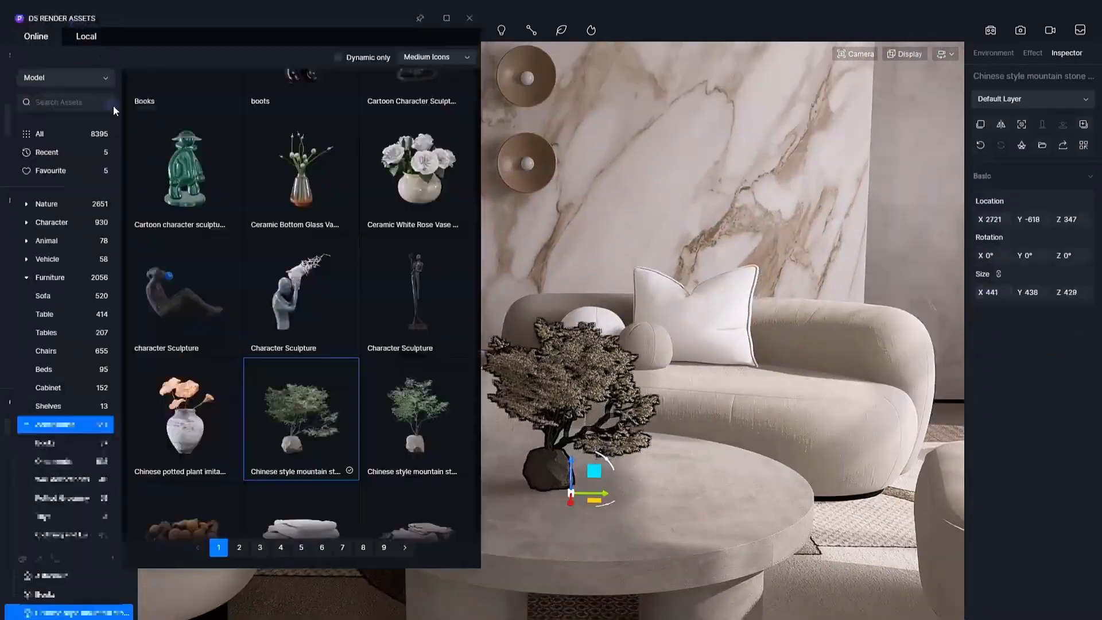
Add a scalloped bowl of fruit to the coffee table and change its glossy black material to a matte one
scroll(197, 191, down, 5)
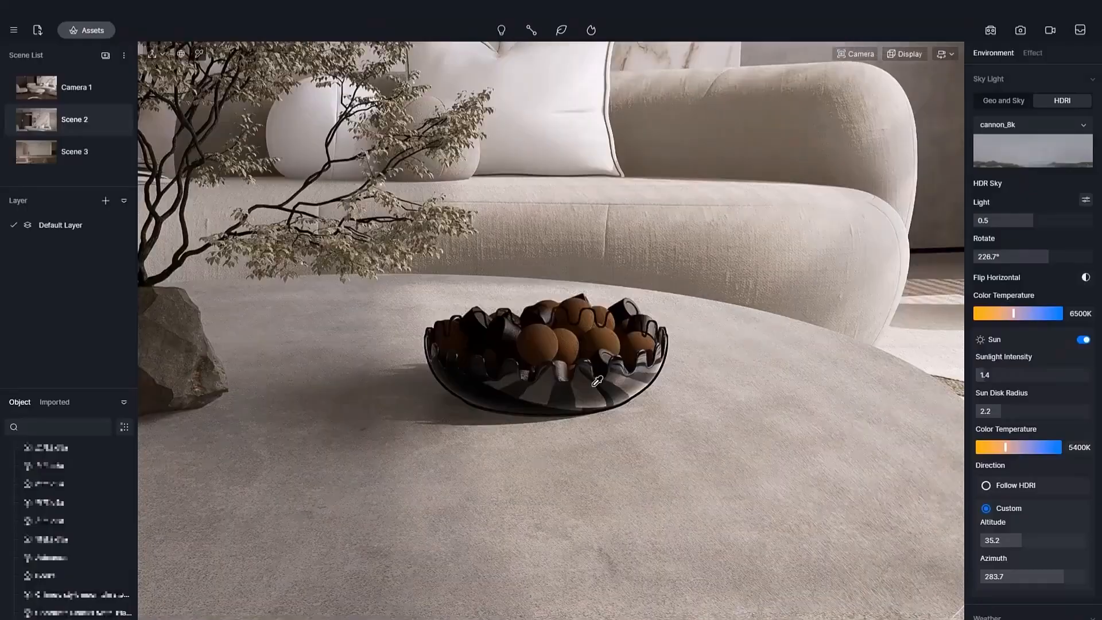
click(597, 382)
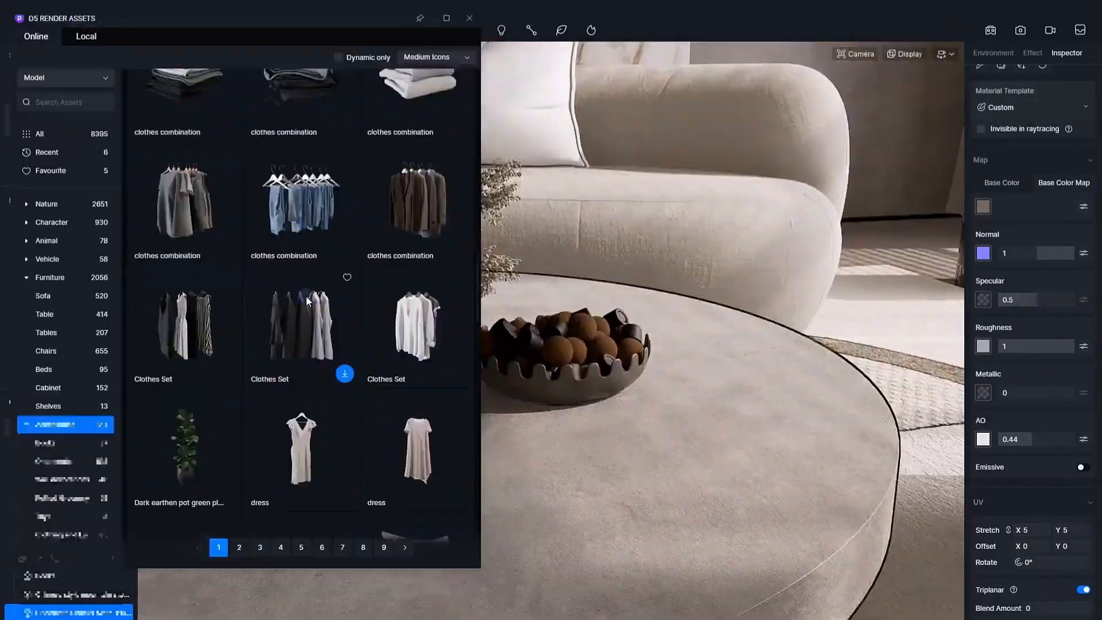
Add stacked magazines from the Books models to the coffee table
click(46, 443)
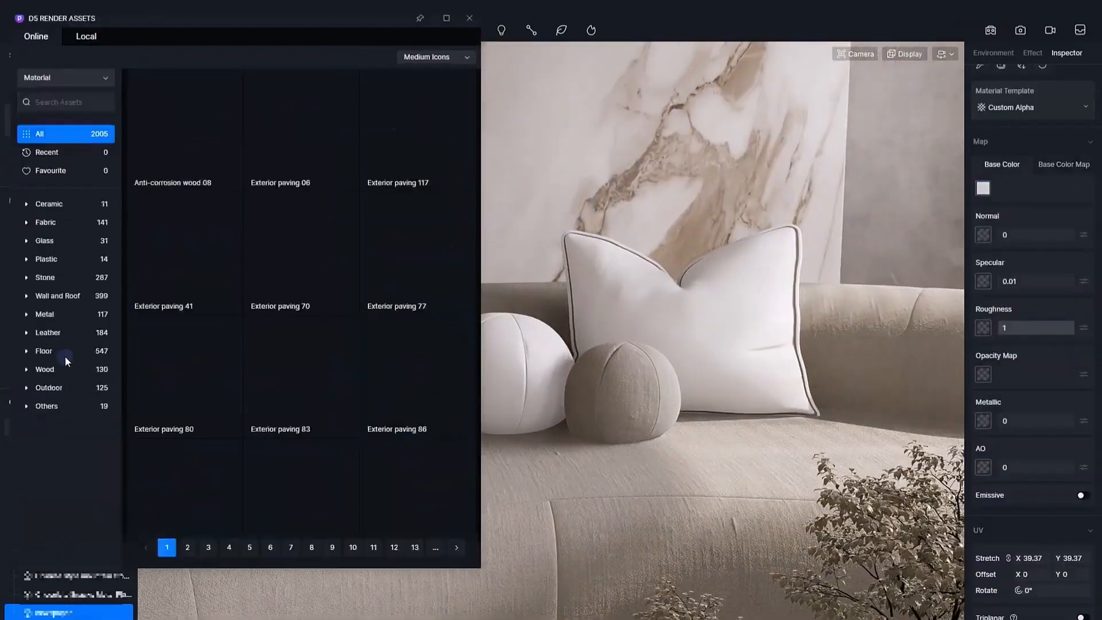
Browse the Fabric material assets for a new material for the white sofa cushion
click(46, 223)
click(56, 241)
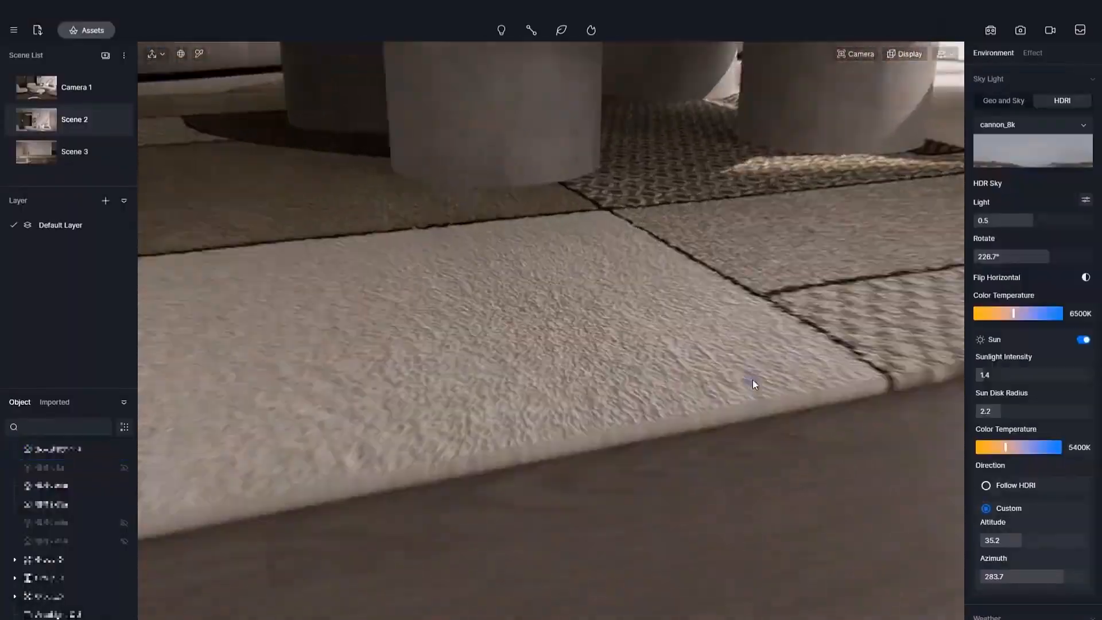
Select the rug's material, switch to Quixel Bridge and pick the Multicolored Fabric surface for it
click(804, 429)
key(super)
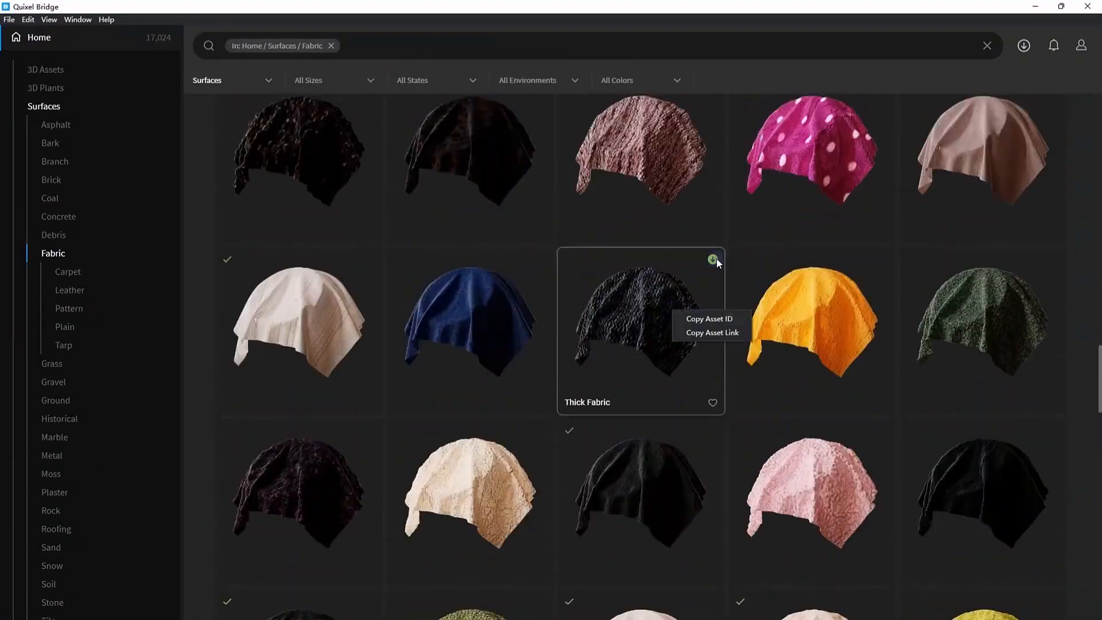
click(632, 204)
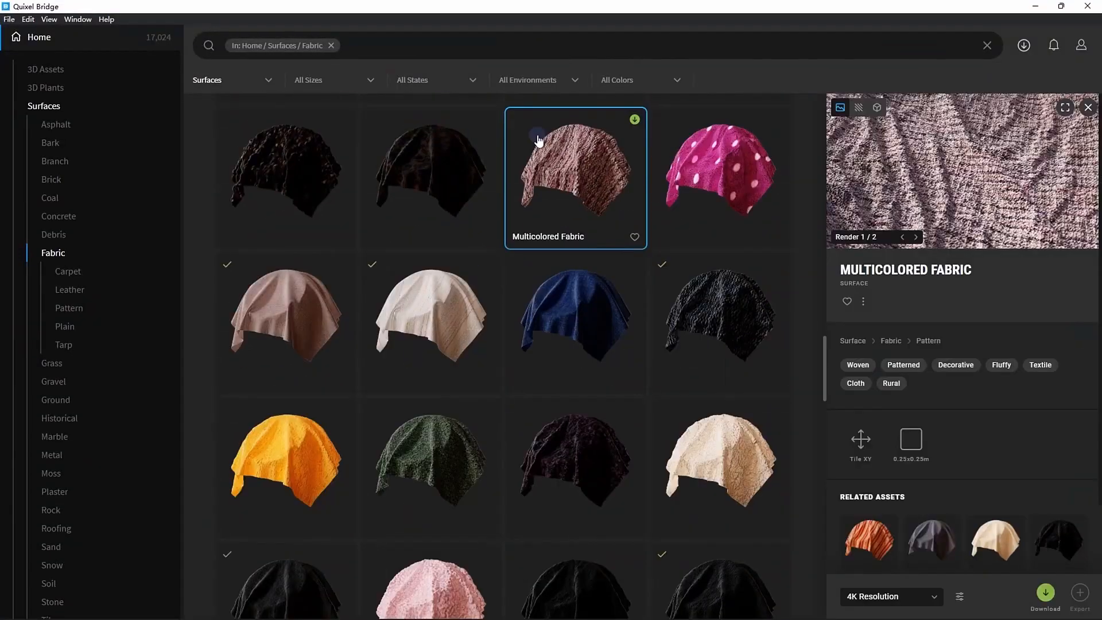
scroll(612, 478, up, 2)
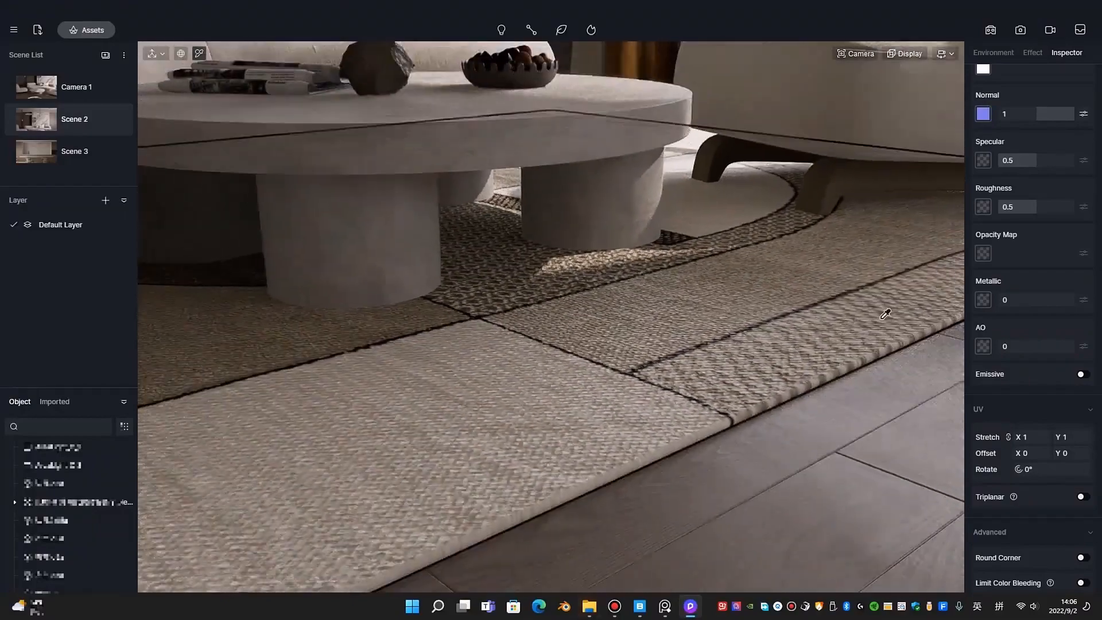
click(1040, 181)
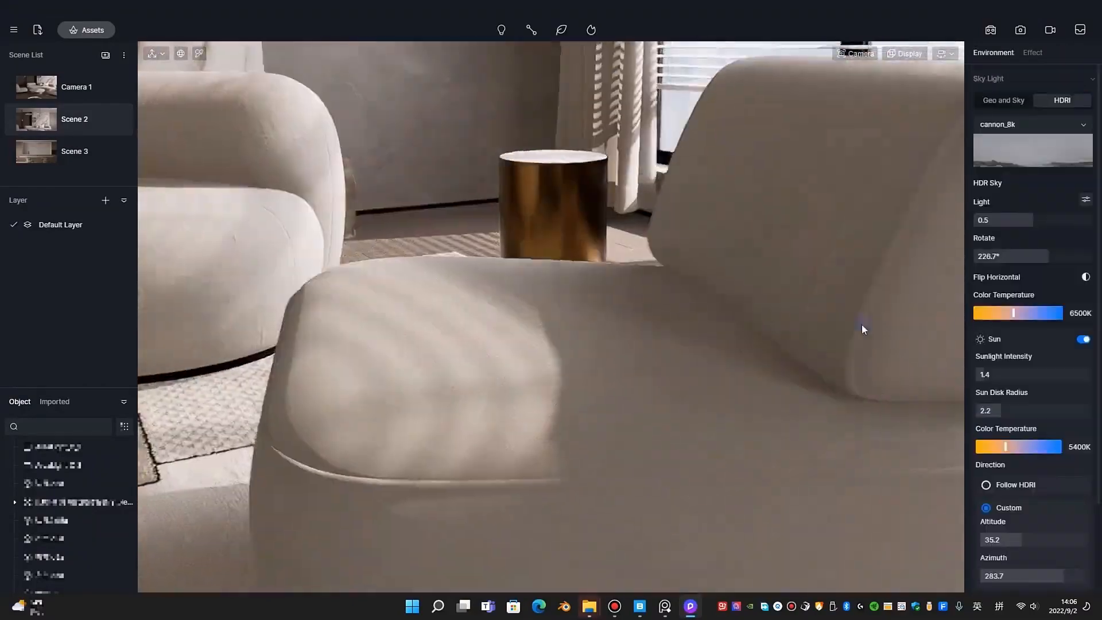
Sample the armchair's material and load a fabric texture image into it from the downloaded texture files
click(862, 328)
click(983, 98)
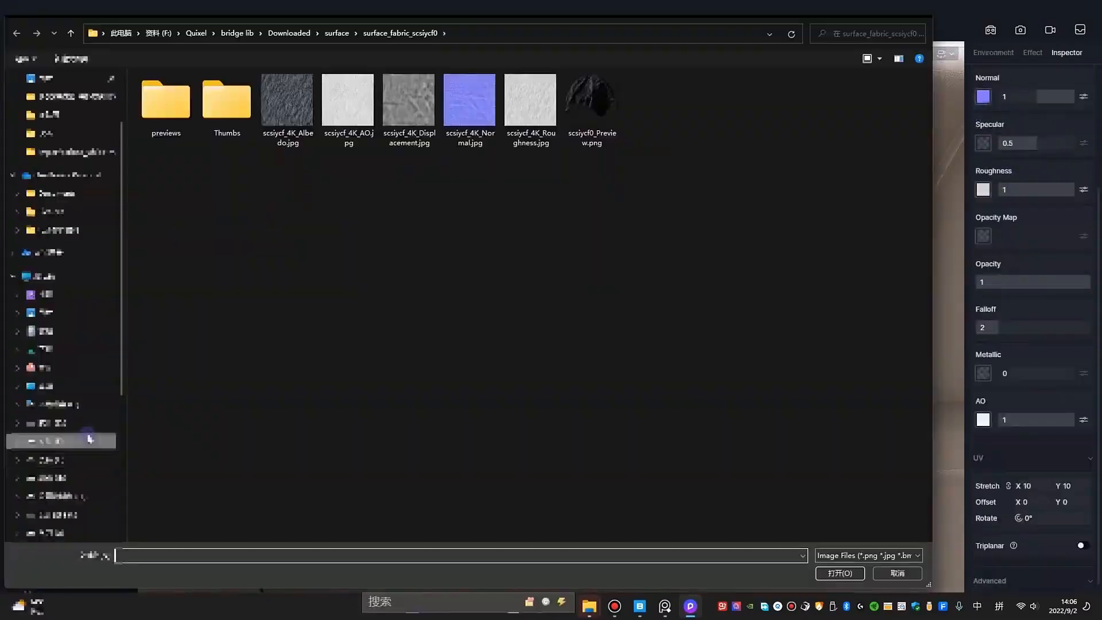
double_click(289, 92)
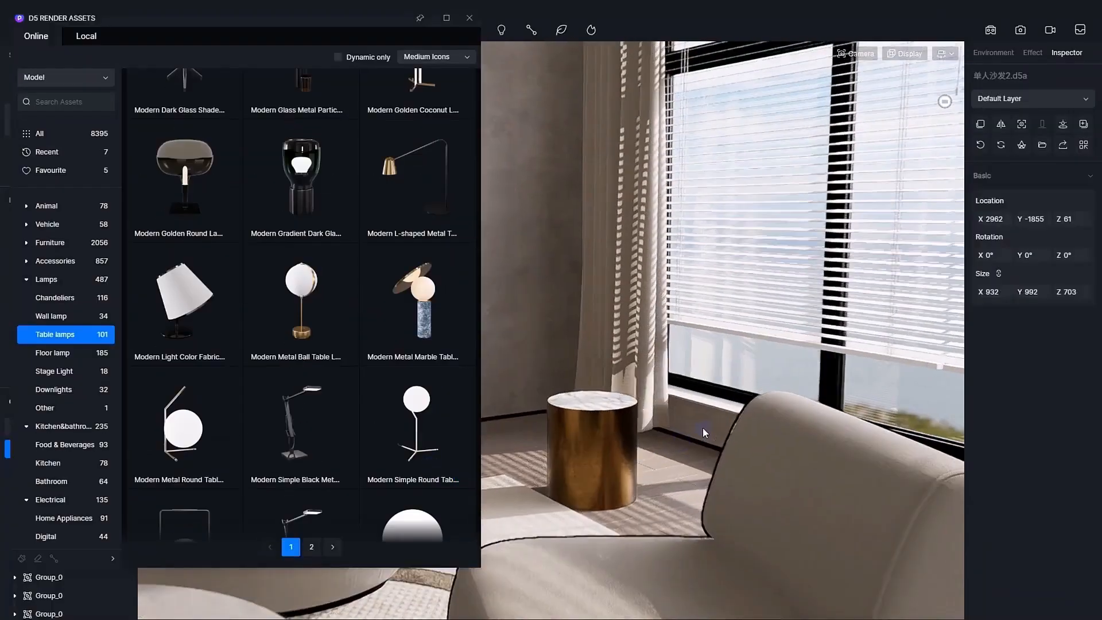
Place the Modern simple white ball table lamp on the marble-topped side table and close the asset library
scroll(356, 374, down, 5)
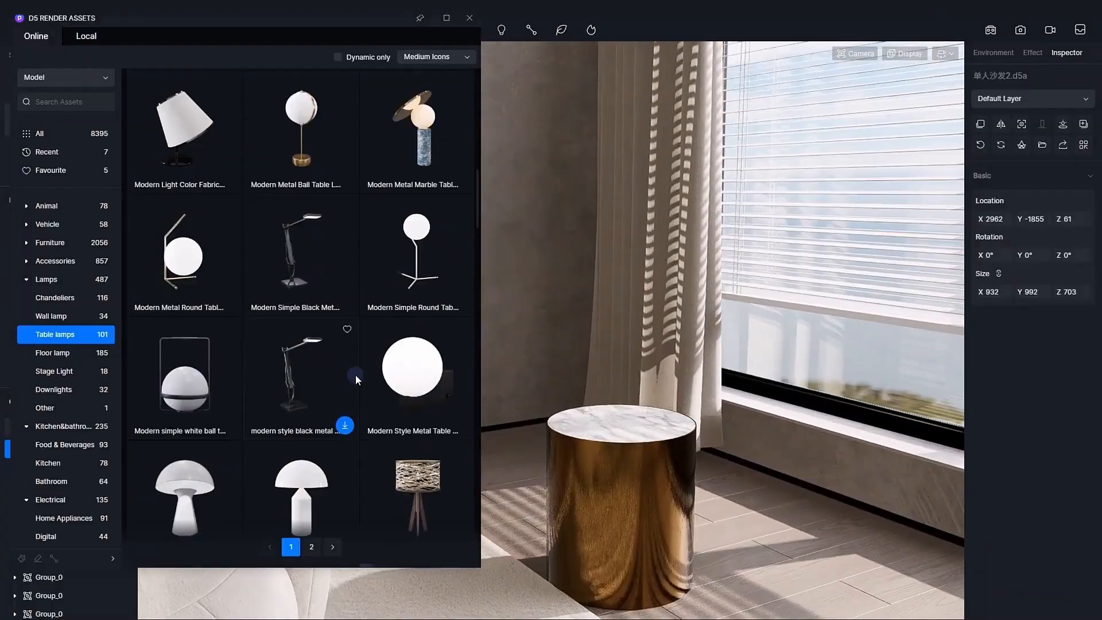
click(623, 412)
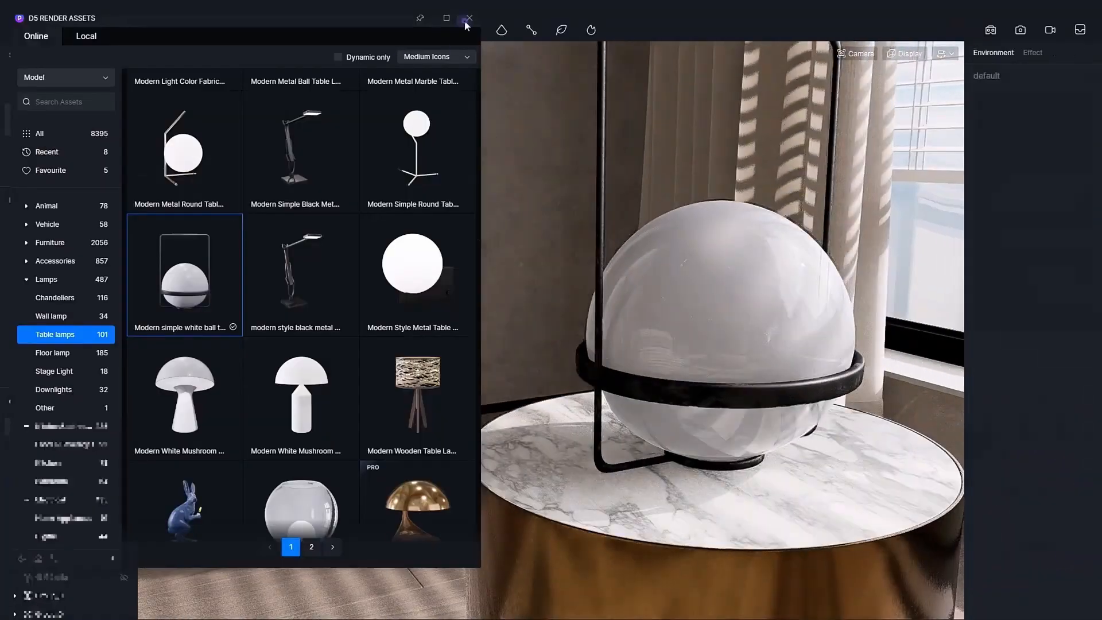
click(470, 18)
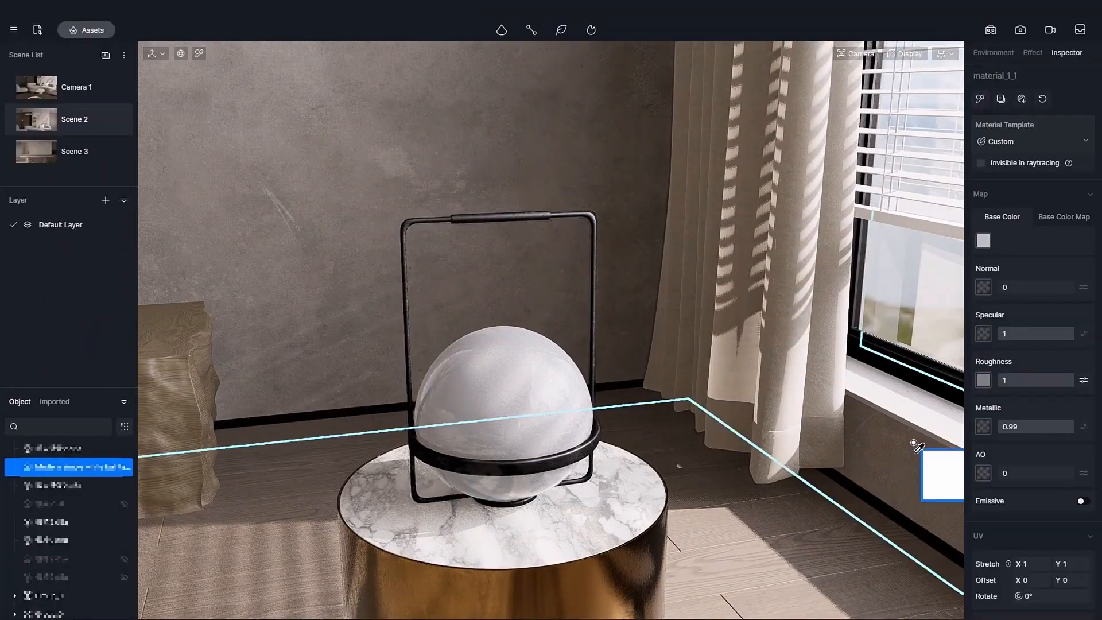
Copy the lamp's metallic material onto the baseboard below the window
right_drag(915, 452, 800, 470)
scroll(800, 470, up, 5)
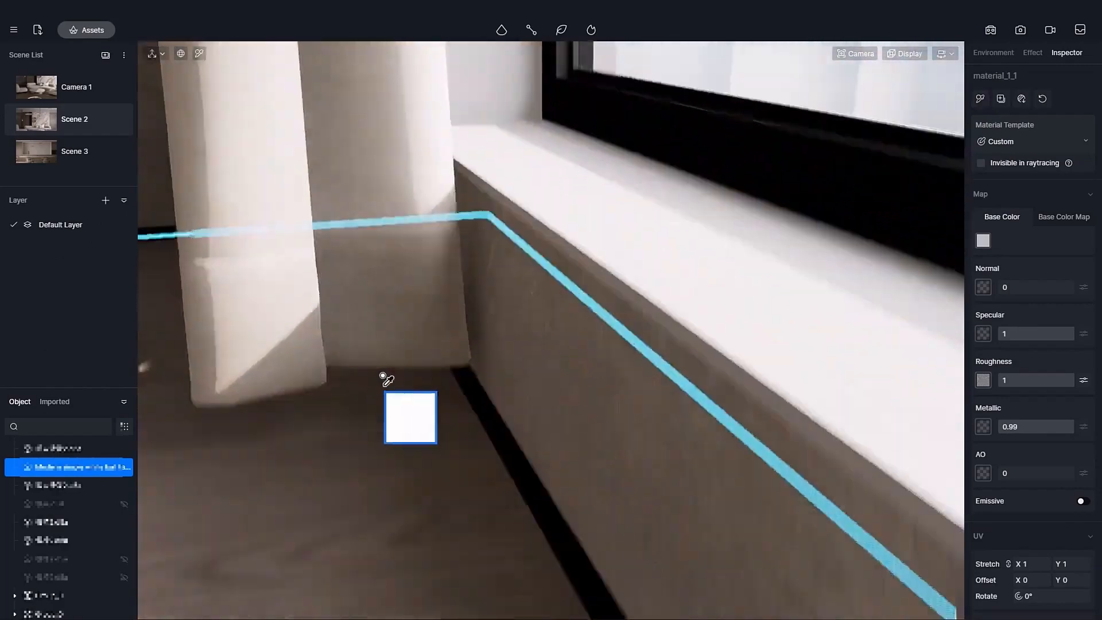
right_drag(379, 381, 374, 176)
click(373, 177)
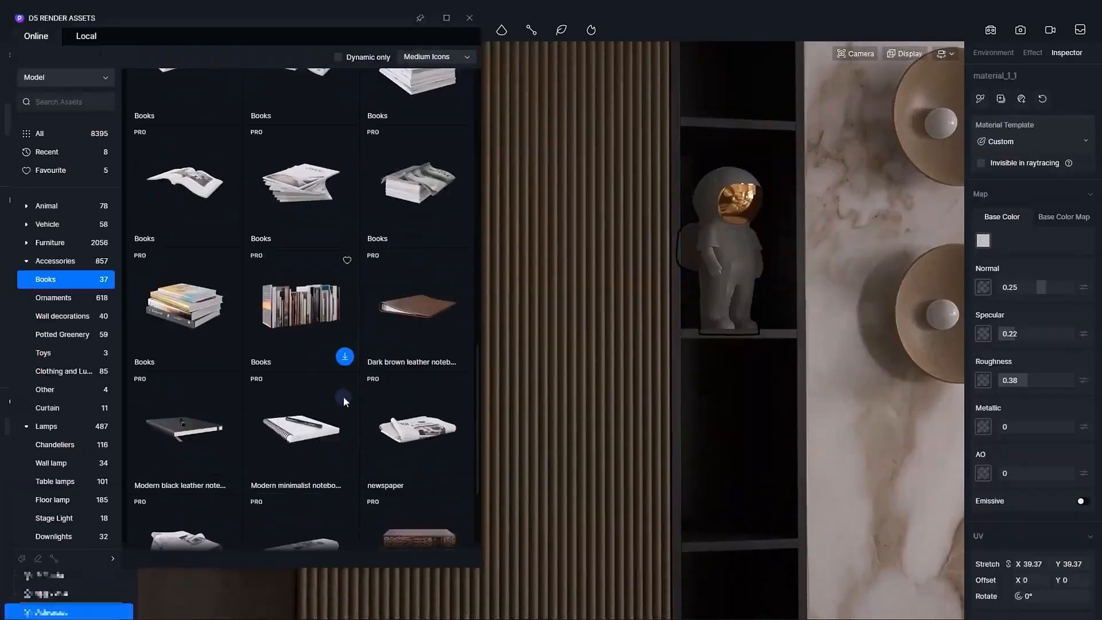
Place a stack of books in the wall shelf compartment below the astronaut figure
scroll(343, 396, down, 2)
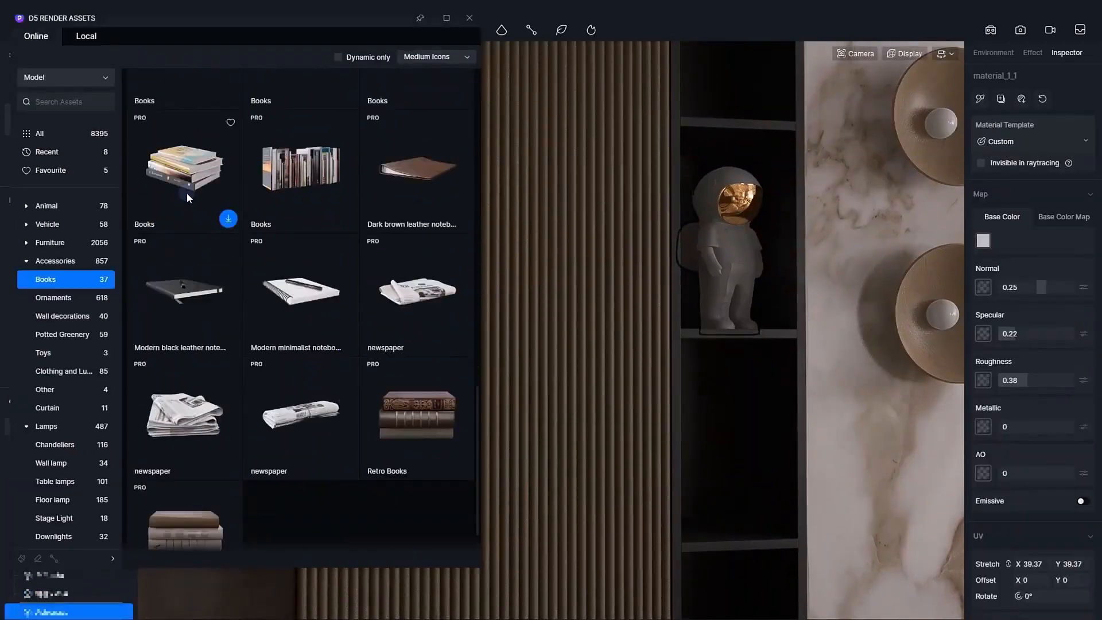
drag(187, 192, 701, 480)
Find the Modern Ceramic Puye Vase among the Ornaments models and place it on the dining table at about X 6789, Y -674
click(53, 297)
scroll(375, 398, down, 10)
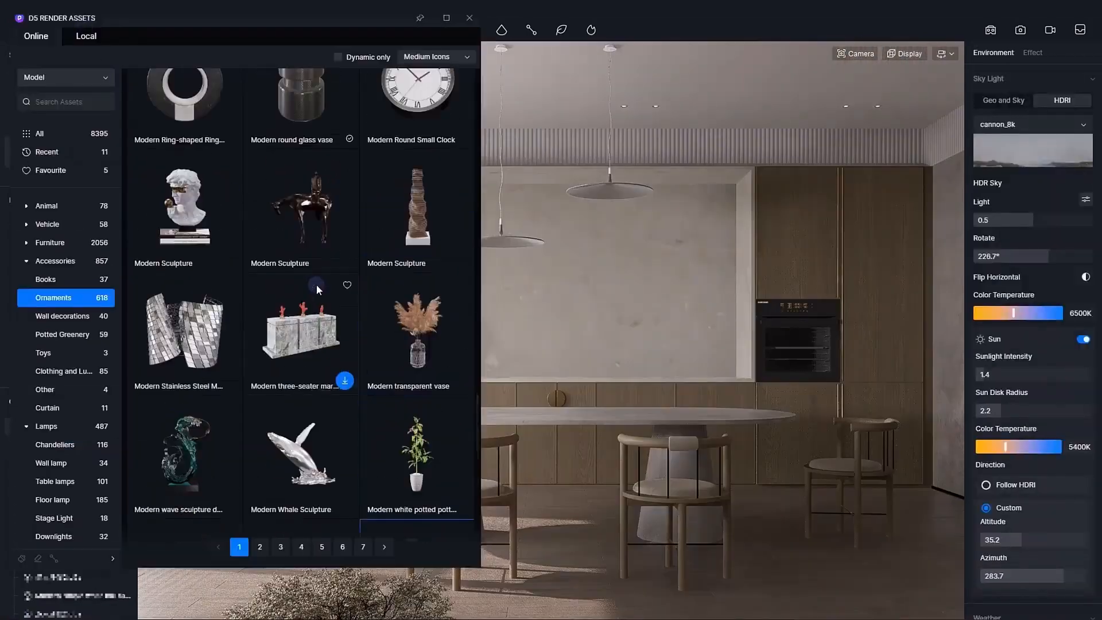
scroll(319, 249, up, 10)
scroll(319, 250, up, 5)
click(189, 281)
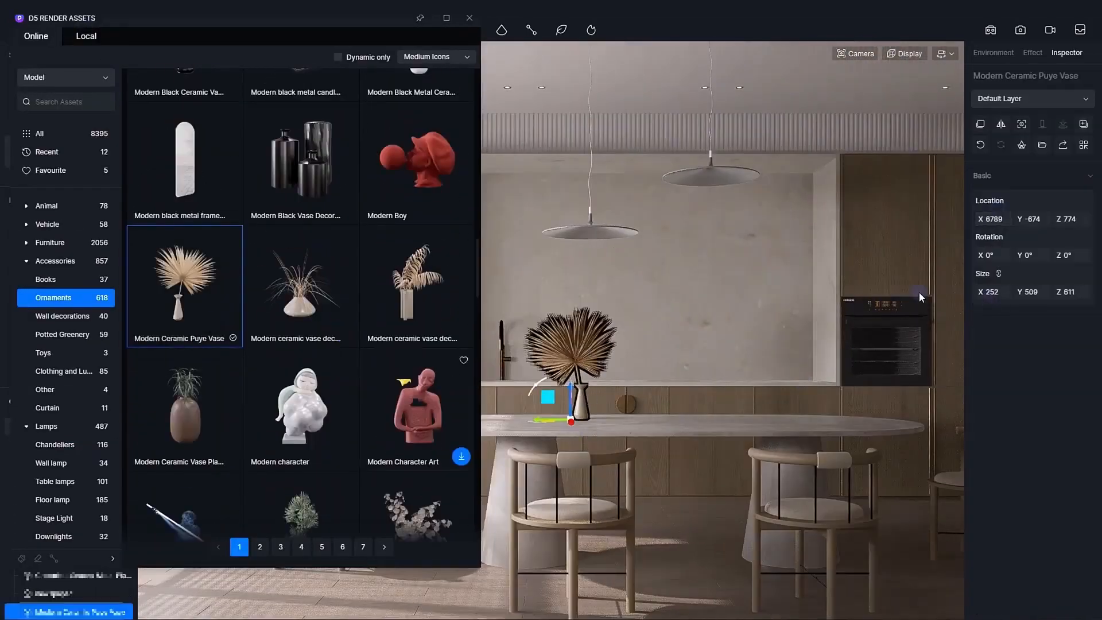
Choose another ornament further down the Ornaments models and place it in the dining area
scroll(449, 363, down, 15)
click(449, 363)
click(715, 466)
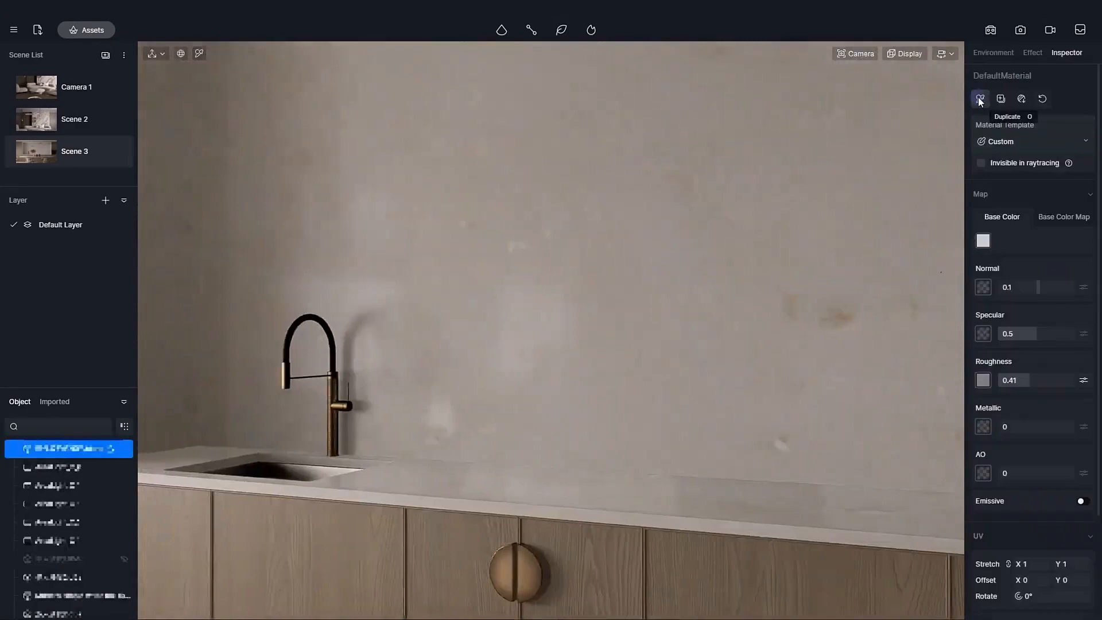
Duplicate the selected kitchen material and apply it to the backsplash wall above the countertop
click(979, 101)
scroll(394, 131, down, 5)
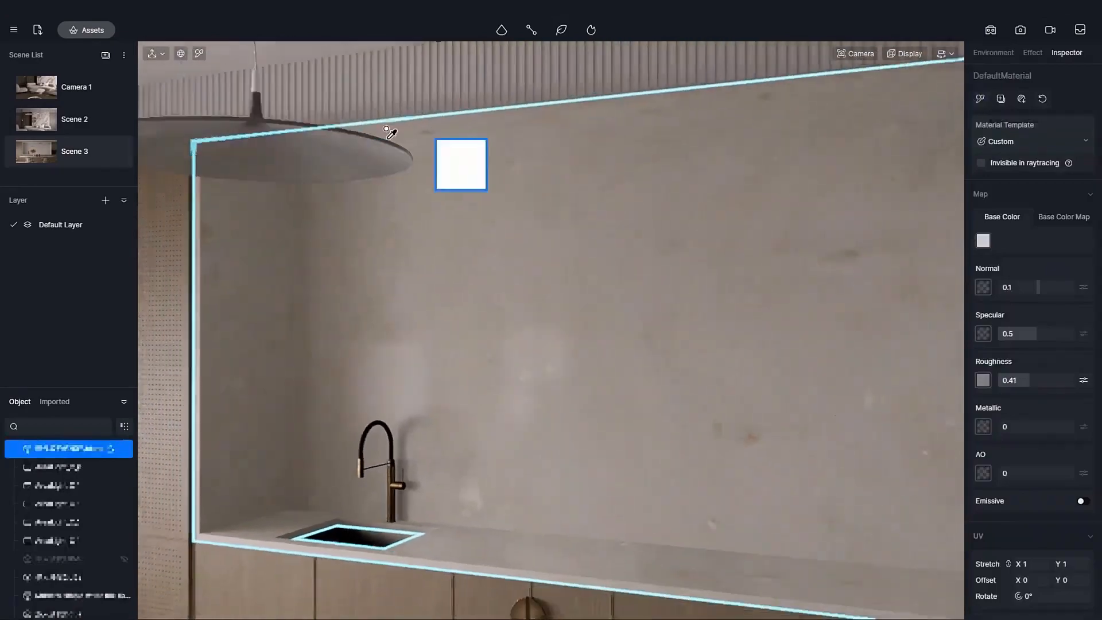
click(497, 299)
Set the perforated wood cabinet door's roughness to 1 and adjust its roughness map with Individual UV
scroll(496, 298, up, 5)
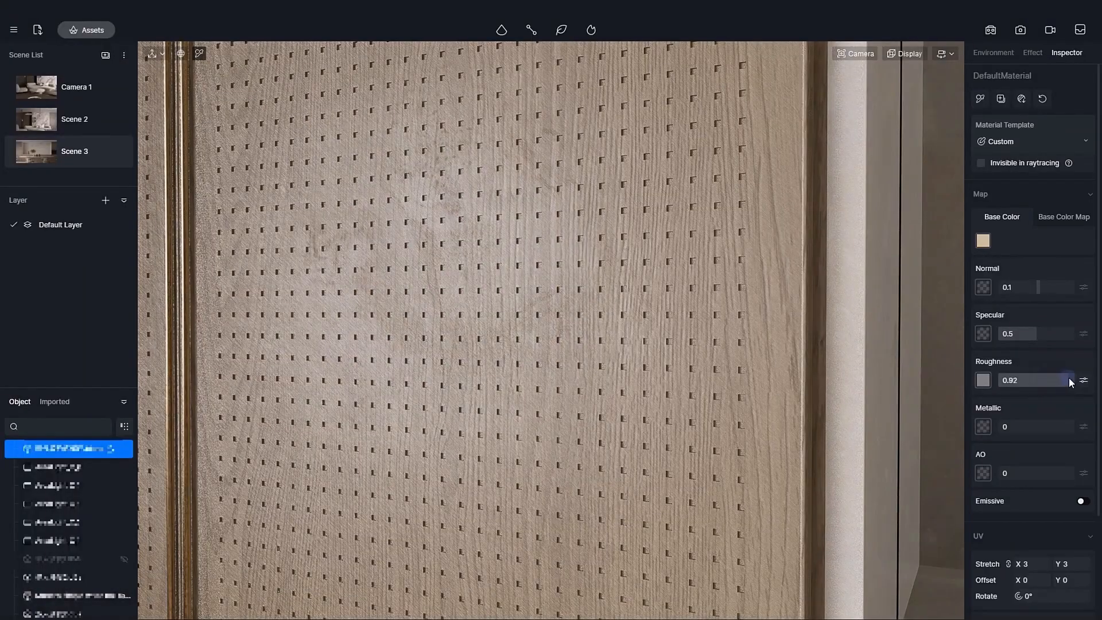
click(1083, 380)
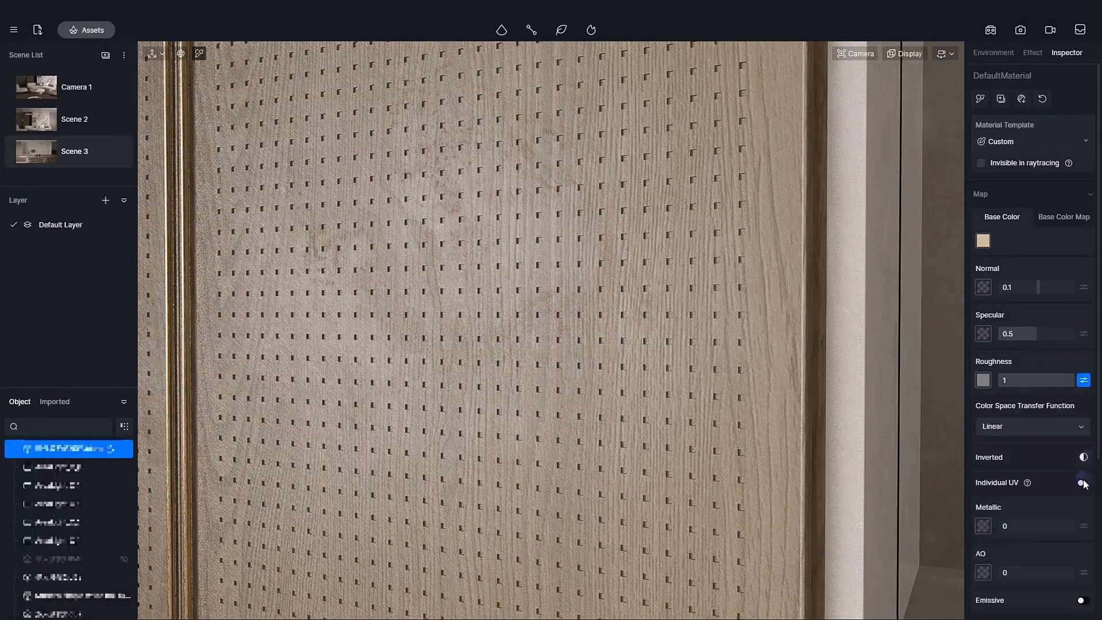
click(1026, 502)
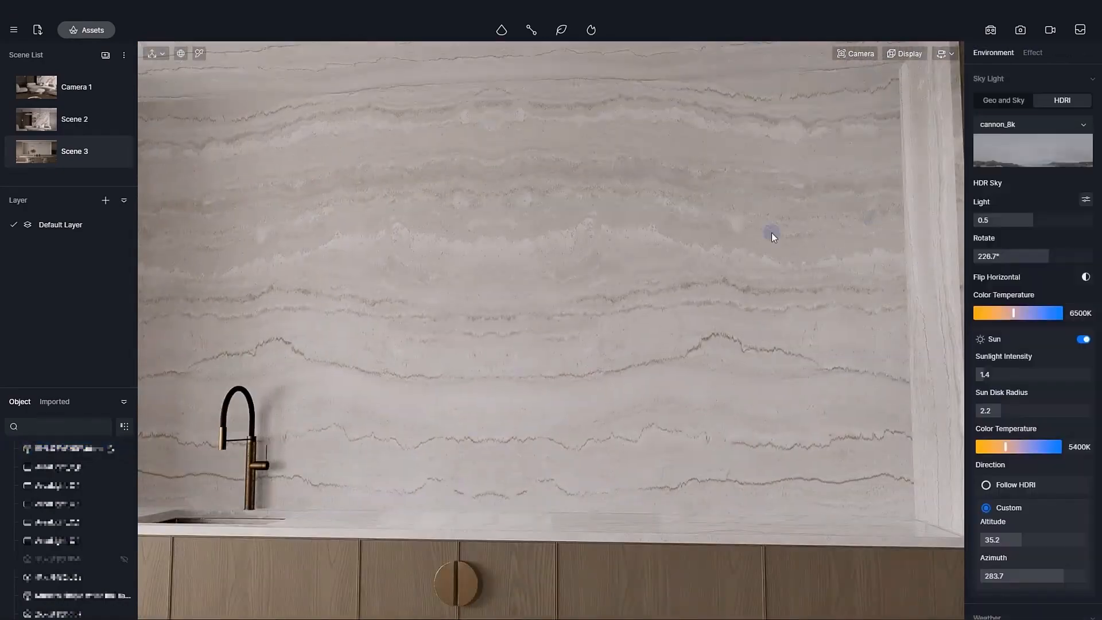
Pick the stone material of the backsplash wall above the countertop and adjust its base color
key(i)
click(772, 233)
click(1012, 218)
click(983, 241)
drag(1063, 378, 999, 360)
click(999, 342)
click(1003, 360)
click(1049, 376)
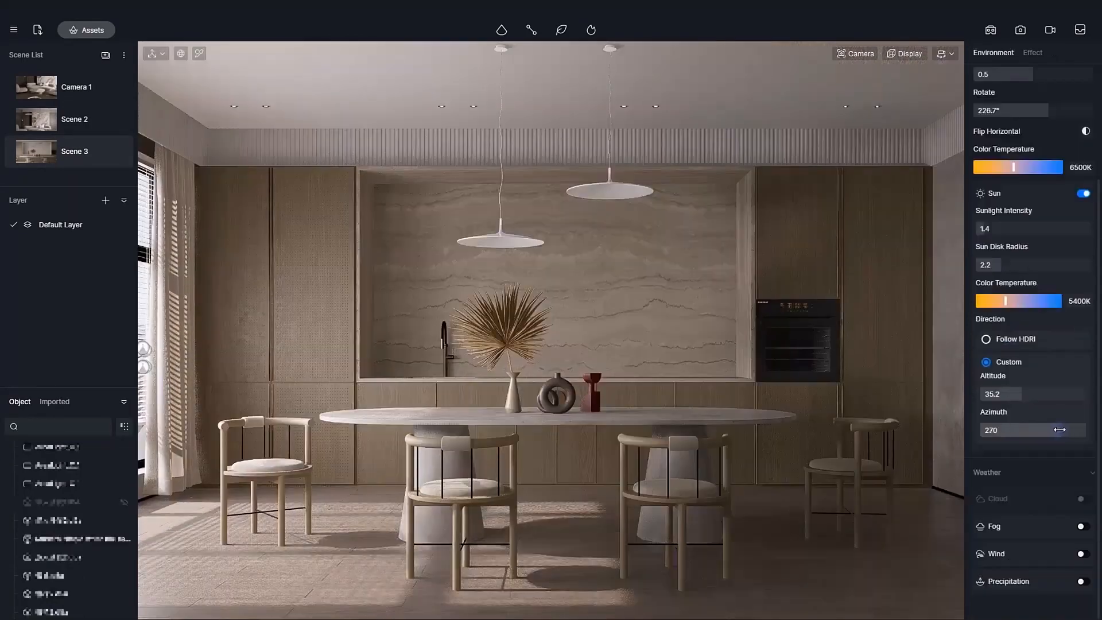
Set the custom sun direction to an altitude of about 32 and an azimuth of 272, and fine-tune the sun disk radius
drag(1028, 397, 1005, 394)
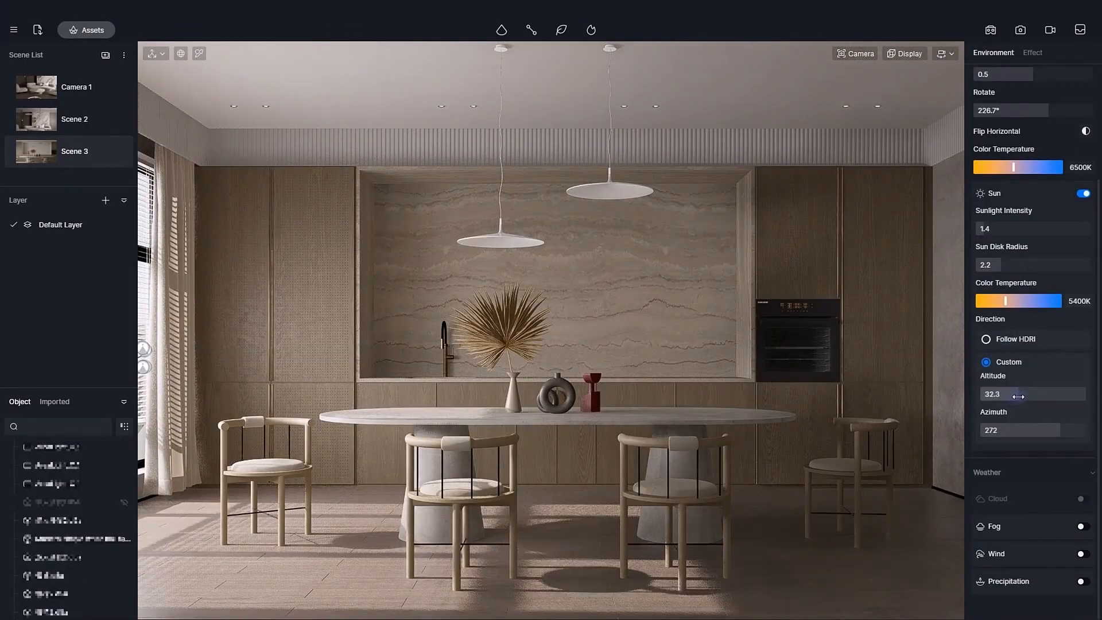
drag(1001, 261, 998, 261)
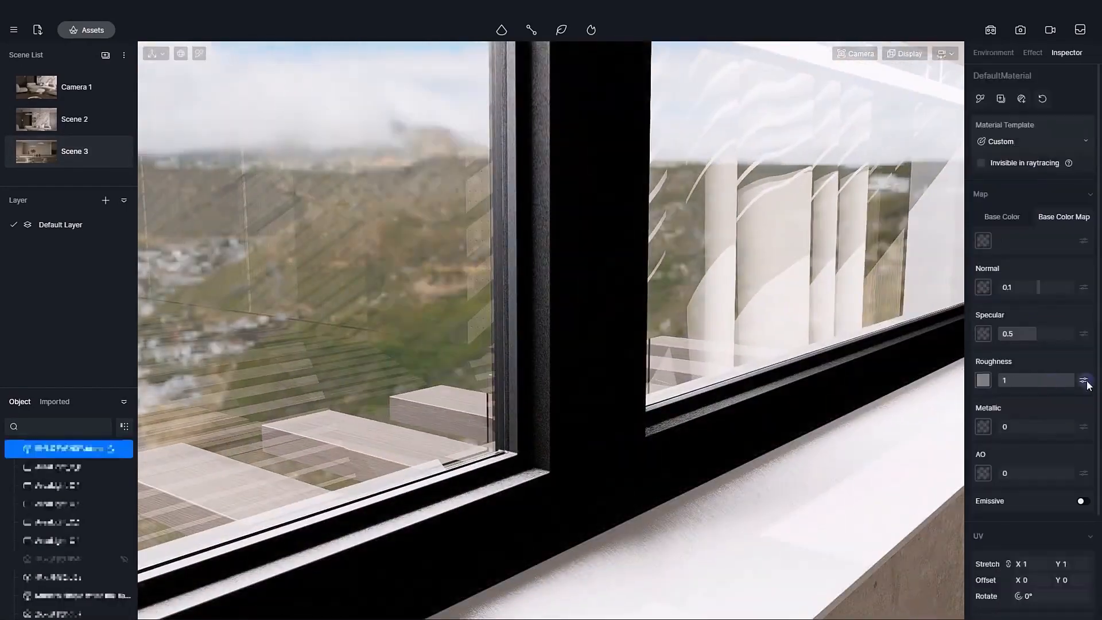
Open the roughness map settings of the black window frame's material
click(1083, 380)
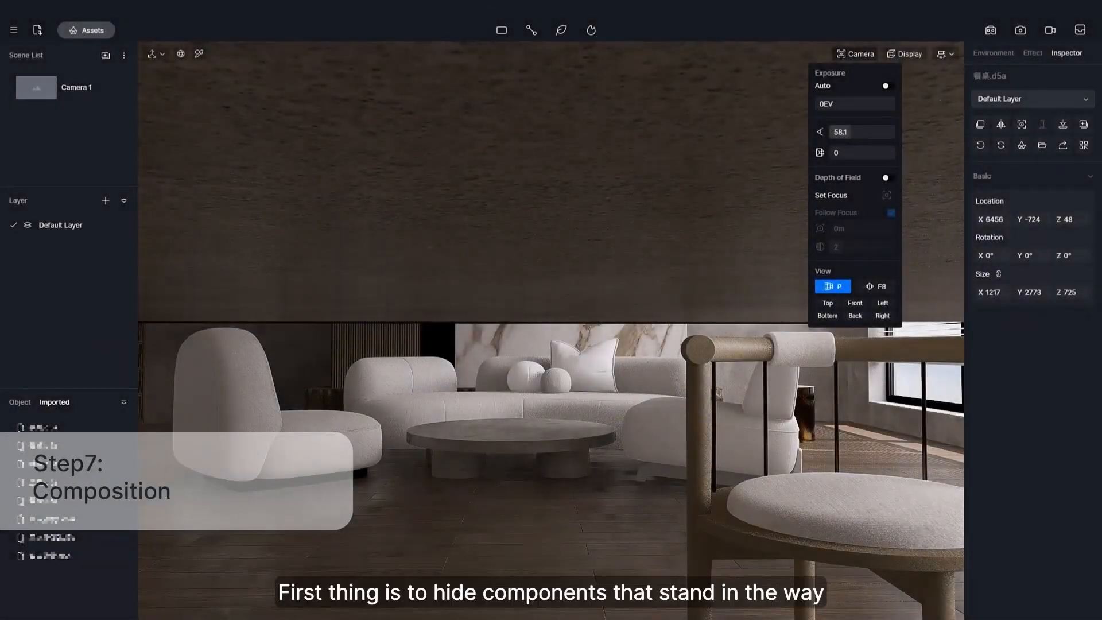
Hide the dining furniture blocking the view and frame a level, straight-on view of the living room sofas and marble wall
right_drag(687, 398, 639, 286)
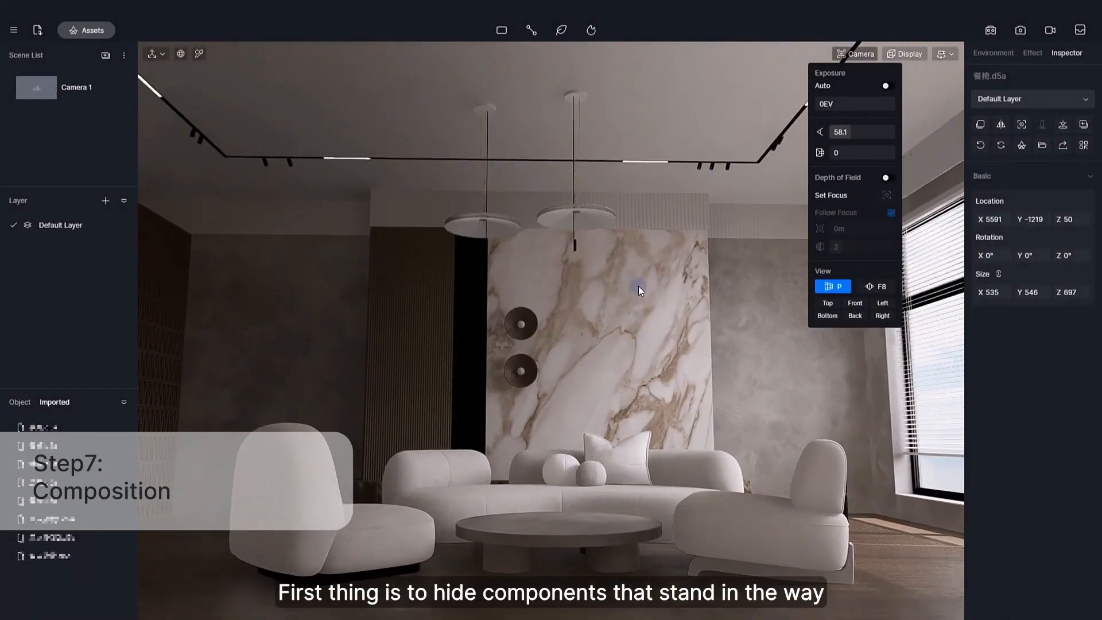
key(F8)
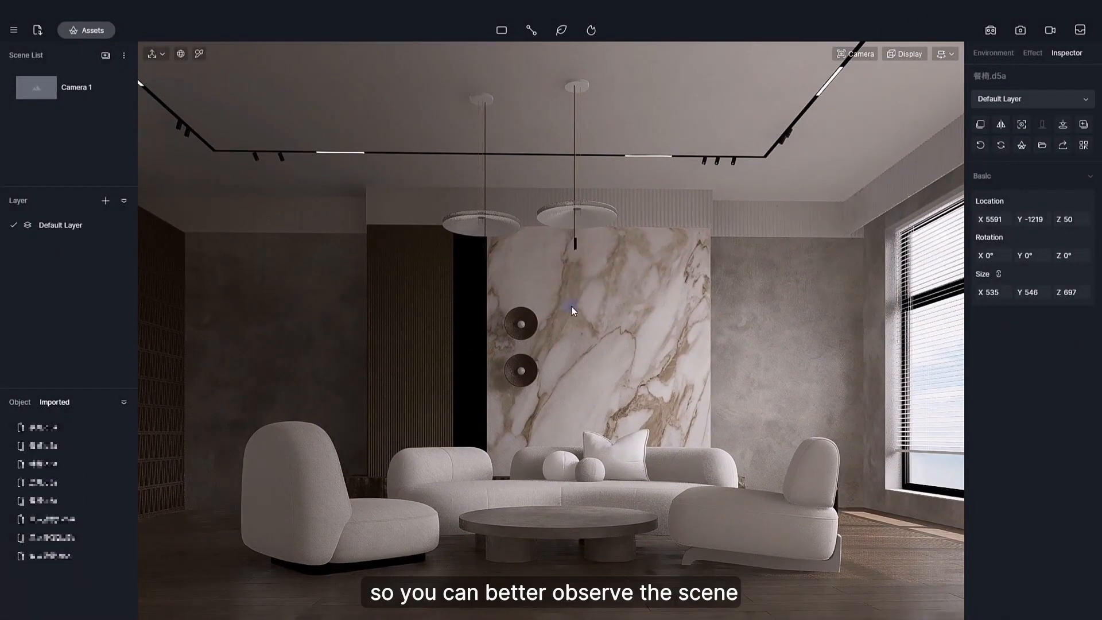
right_drag(617, 269, 824, 399)
key(w)
key(s)
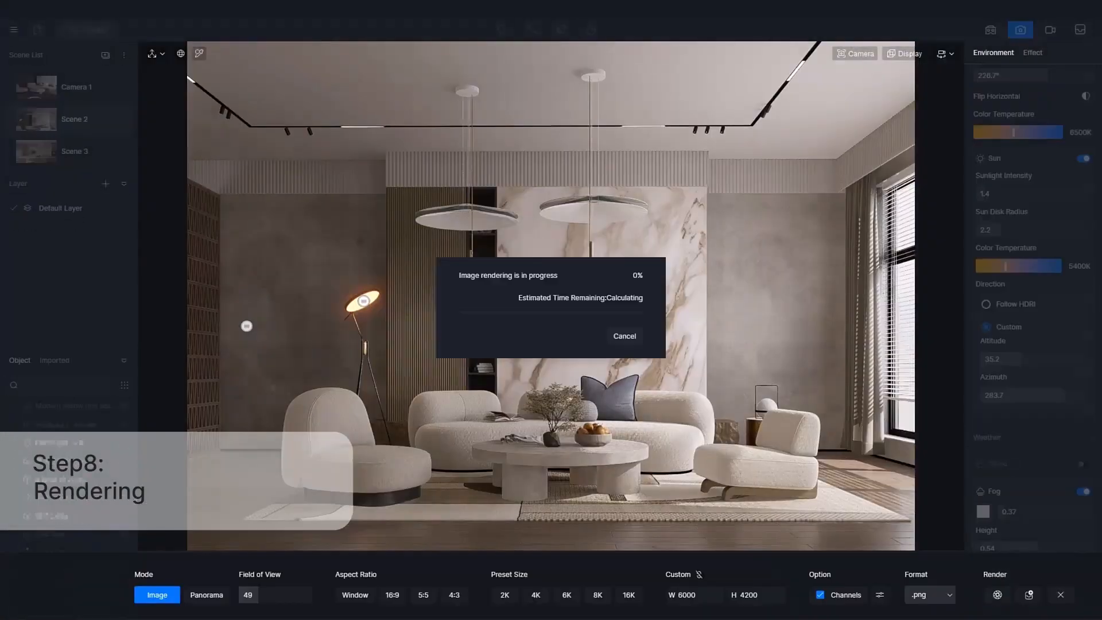